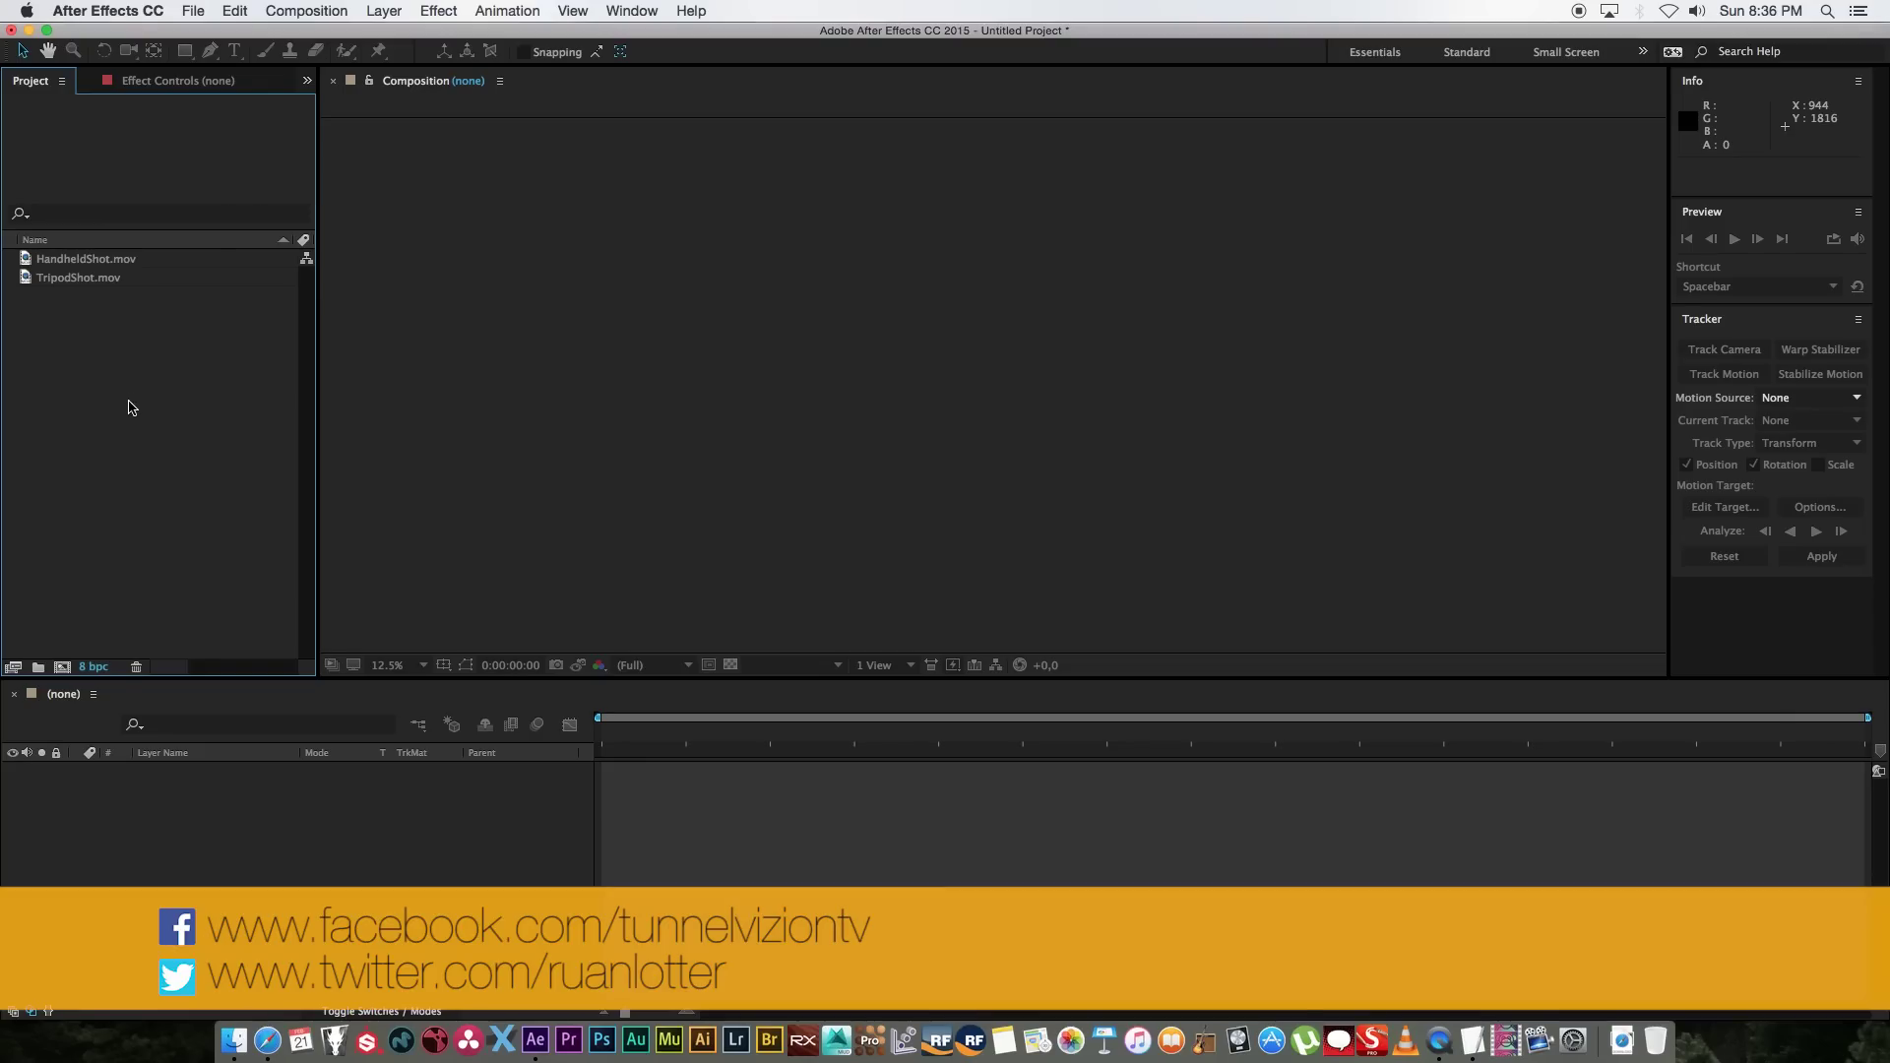
Step: Preview TripodShot.mov, then play and stop HandheldShot.mov in the Footage viewer
{"action": "double_click", "coordinate": [26, 283]}
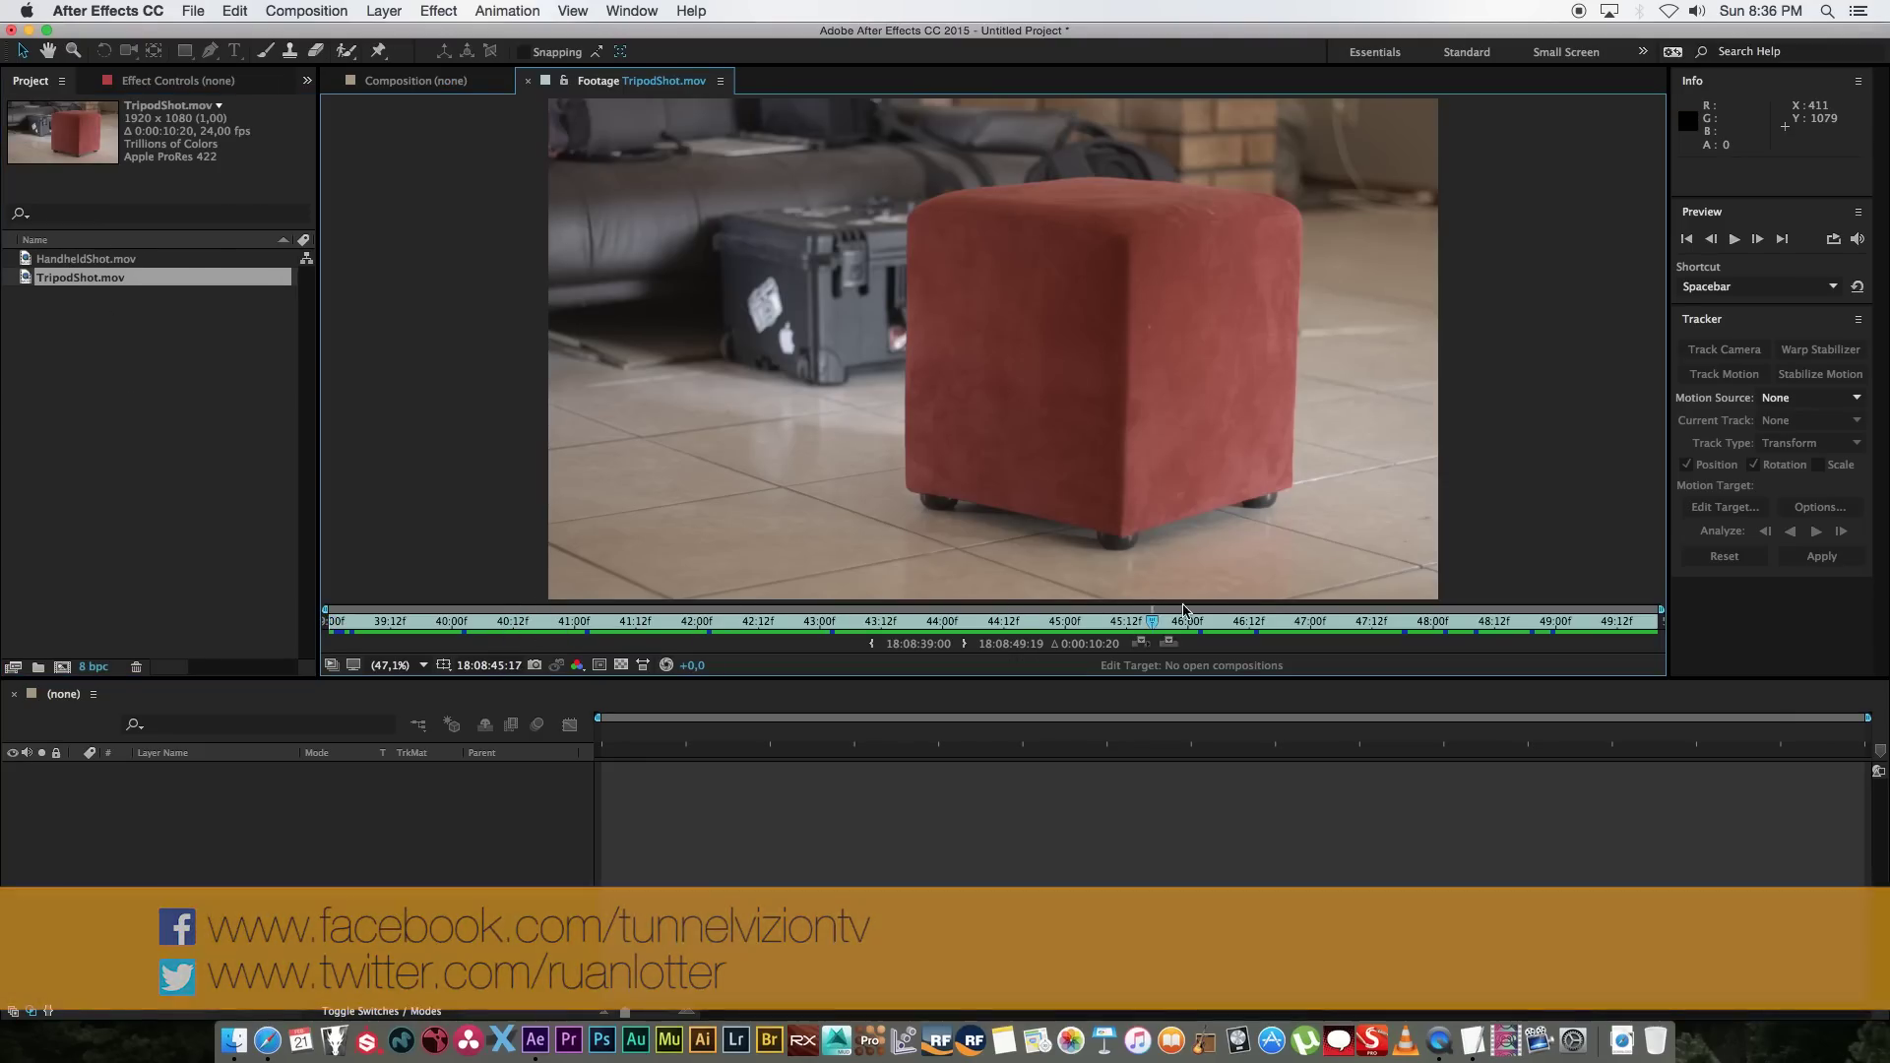
{"action": "left_click_drag", "start_coordinate": [521, 632], "coordinate": [508, 628]}
{"action": "double_click", "coordinate": [31, 262]}
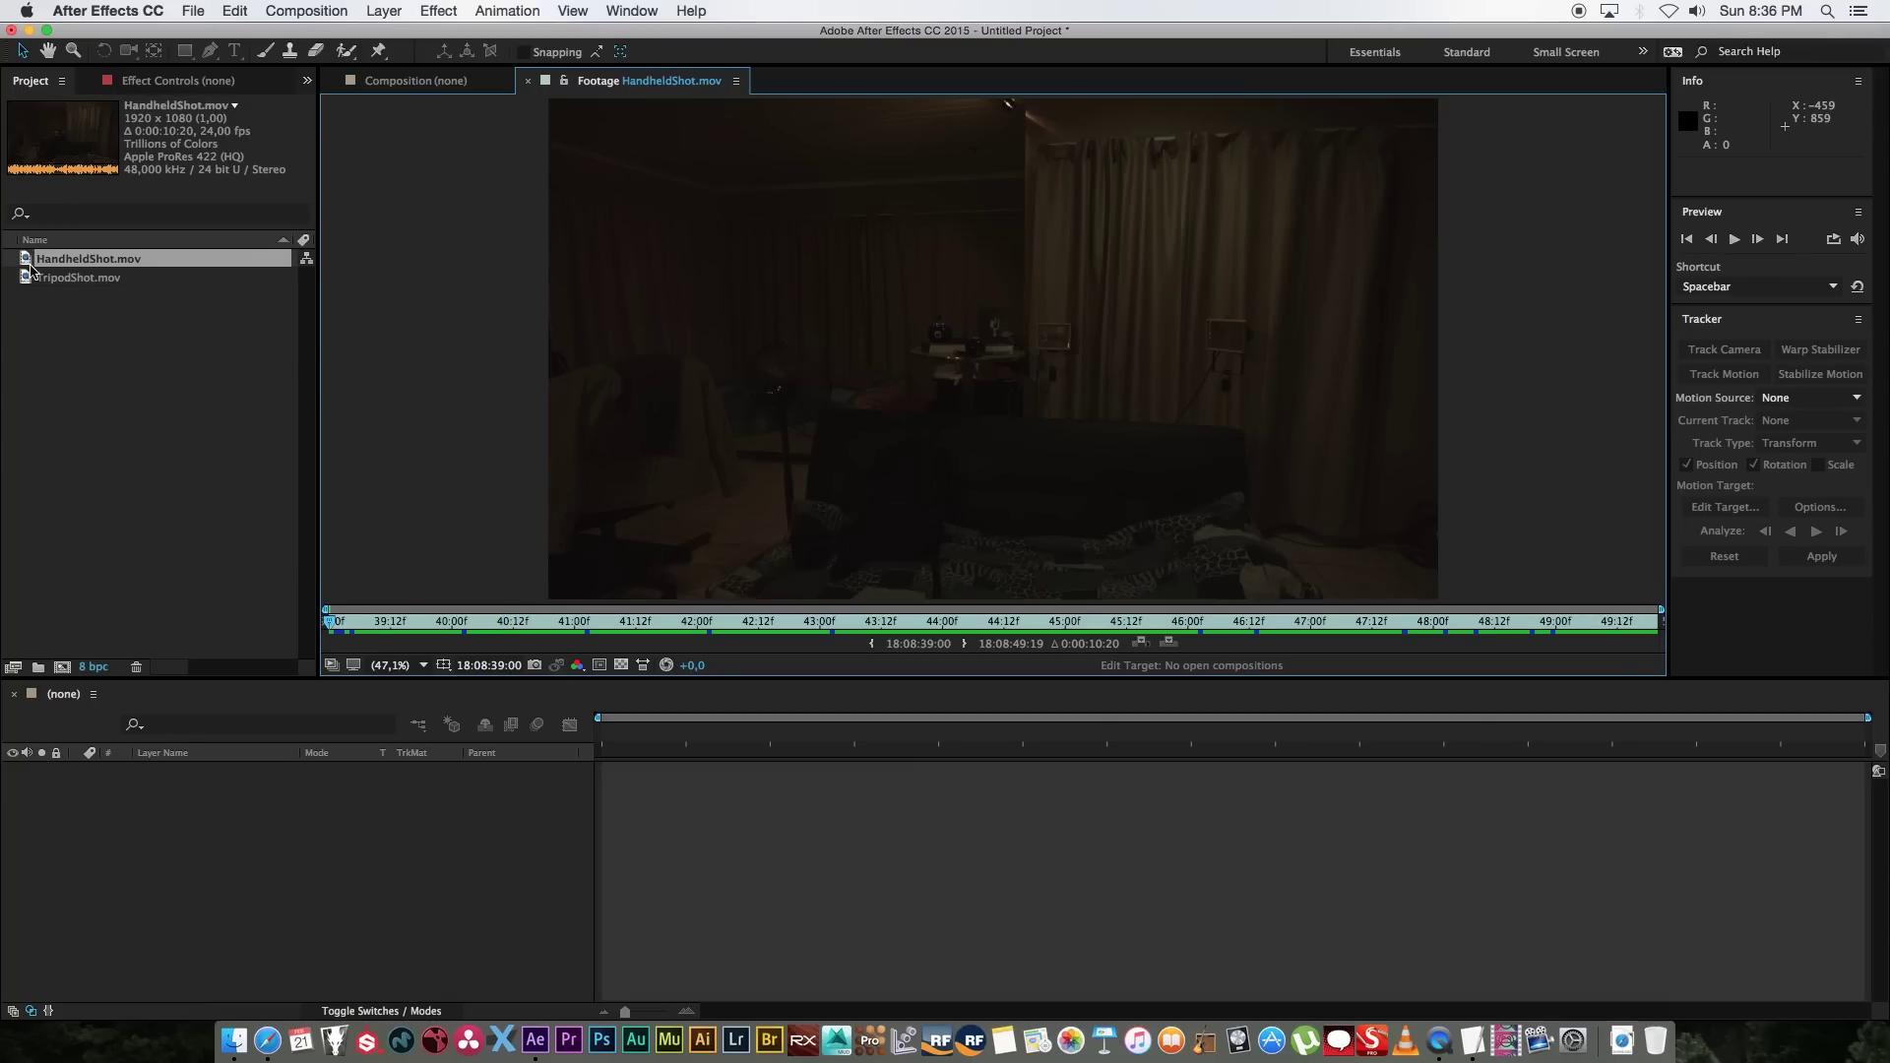
{"action": "key", "text": "space"}
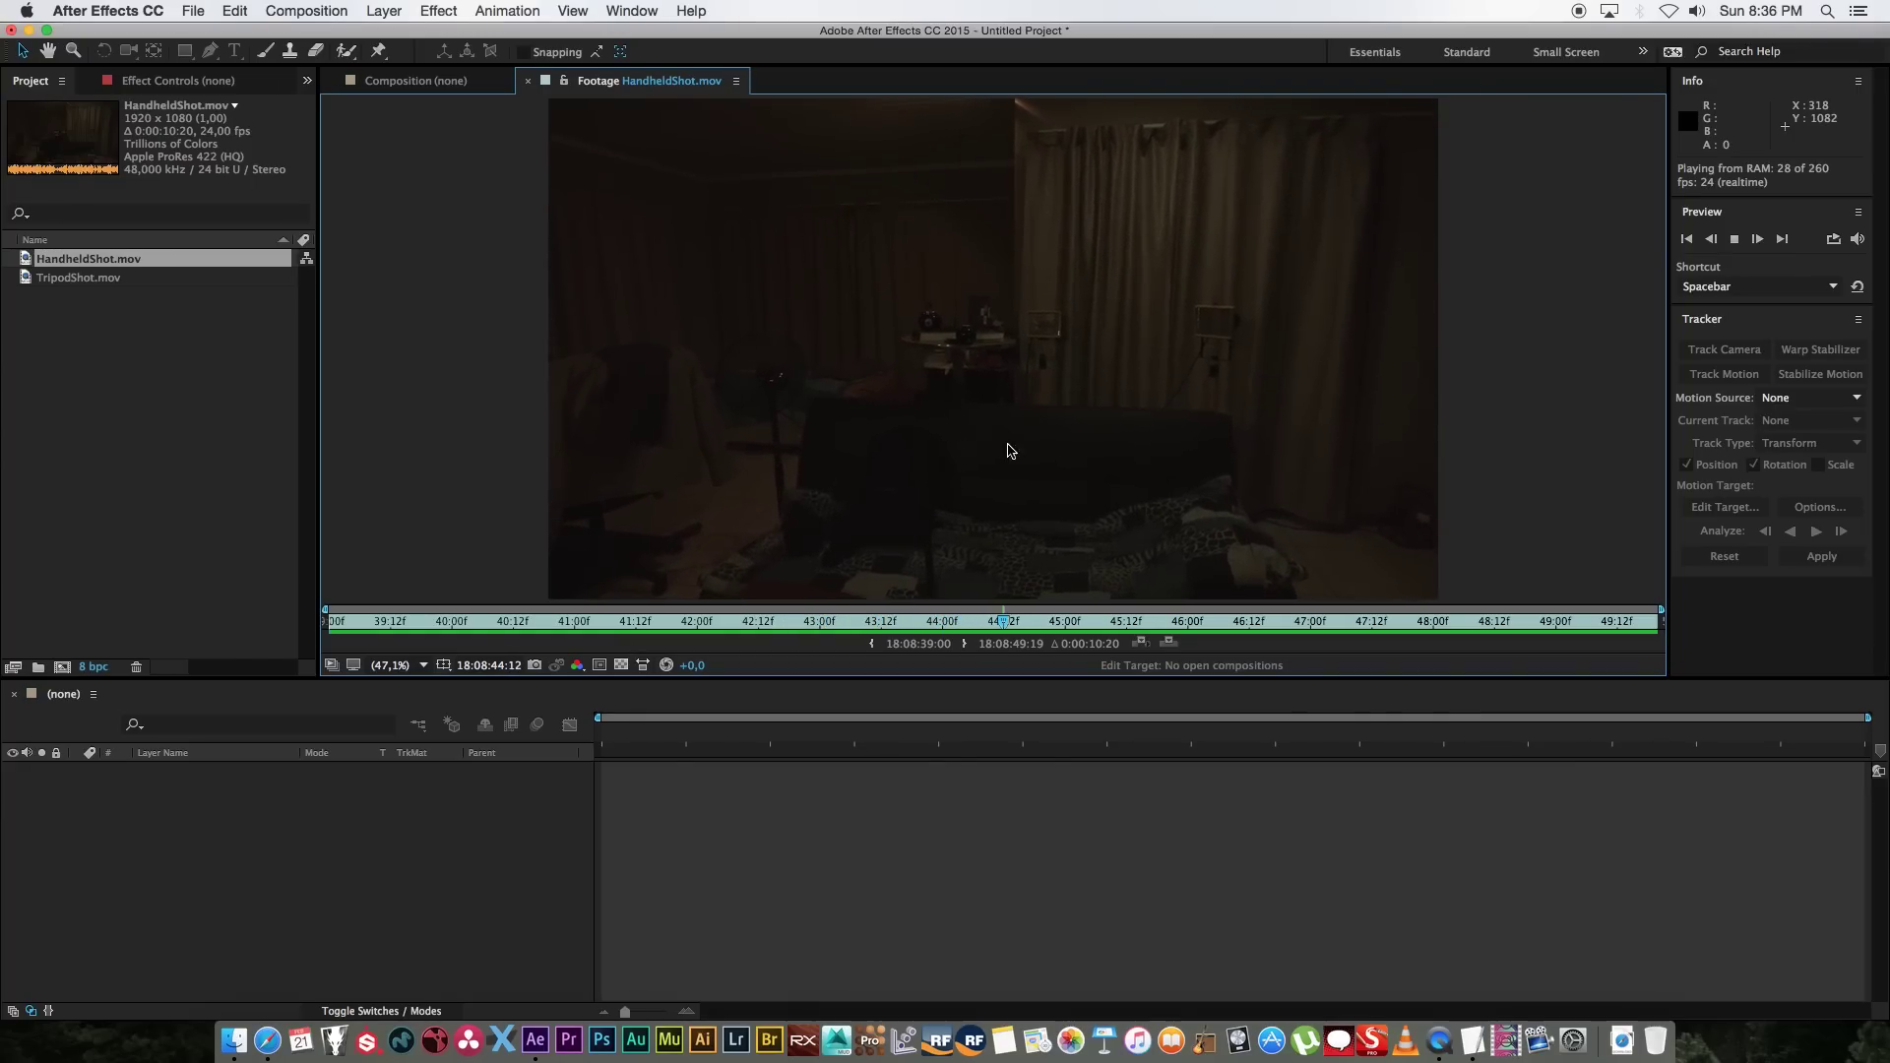
{"action": "key", "text": "space"}
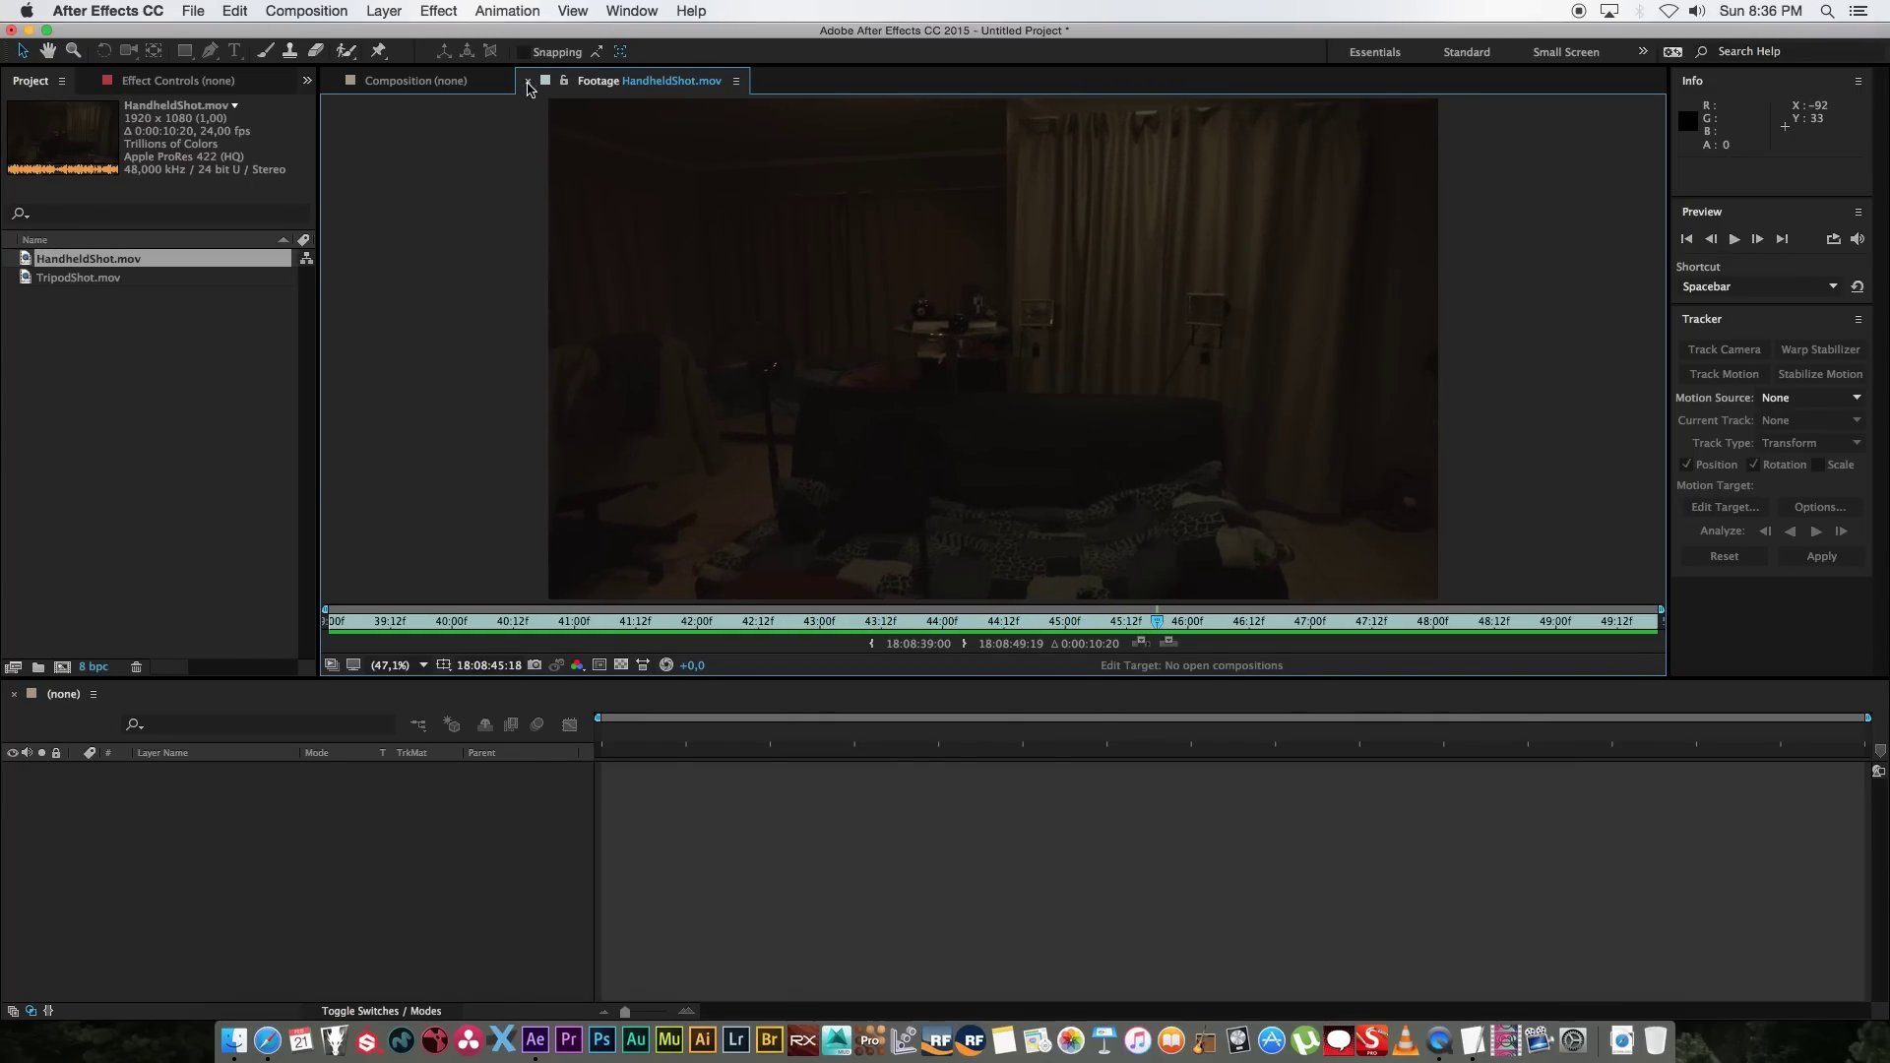
Step: Build a HandheldShot comp from HandheldShot.mov and add a null layer named 'Tracker' above it
{"action": "left_click", "coordinate": [529, 83]}
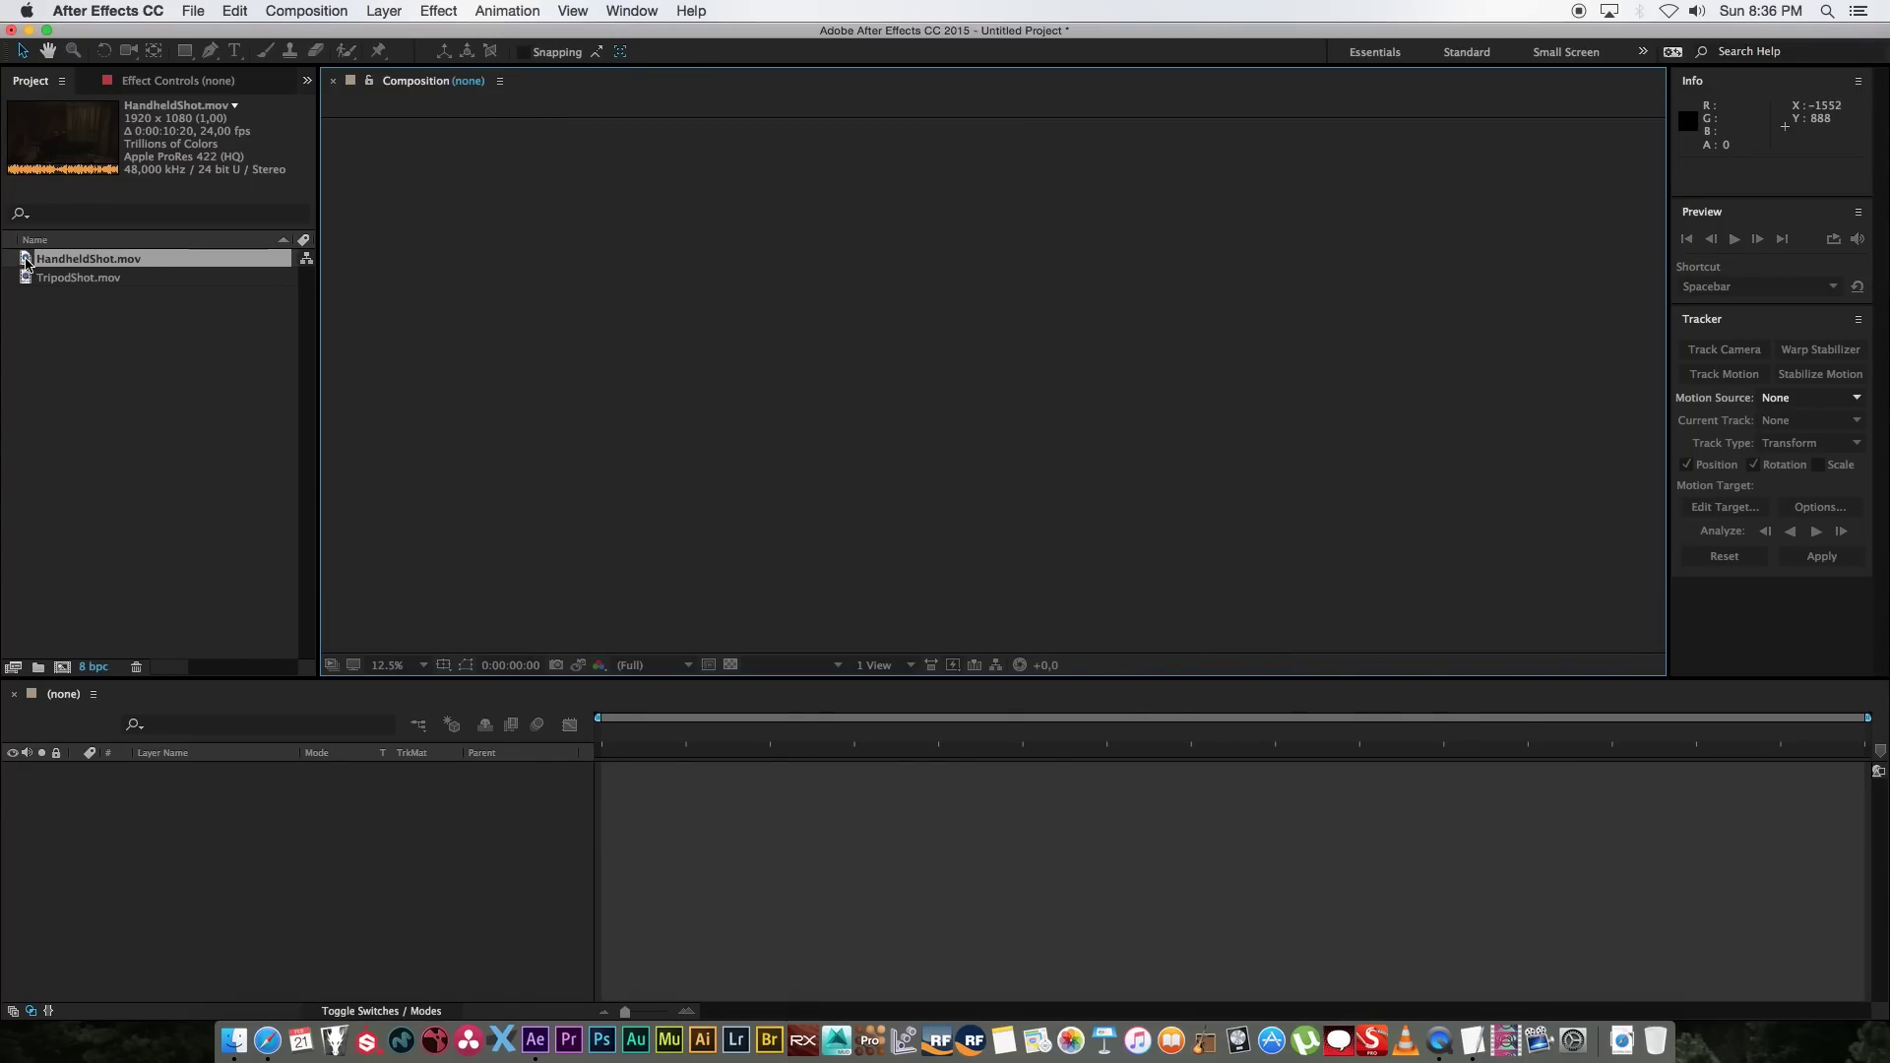
{"action": "left_click_drag", "start_coordinate": [26, 262], "coordinate": [61, 666]}
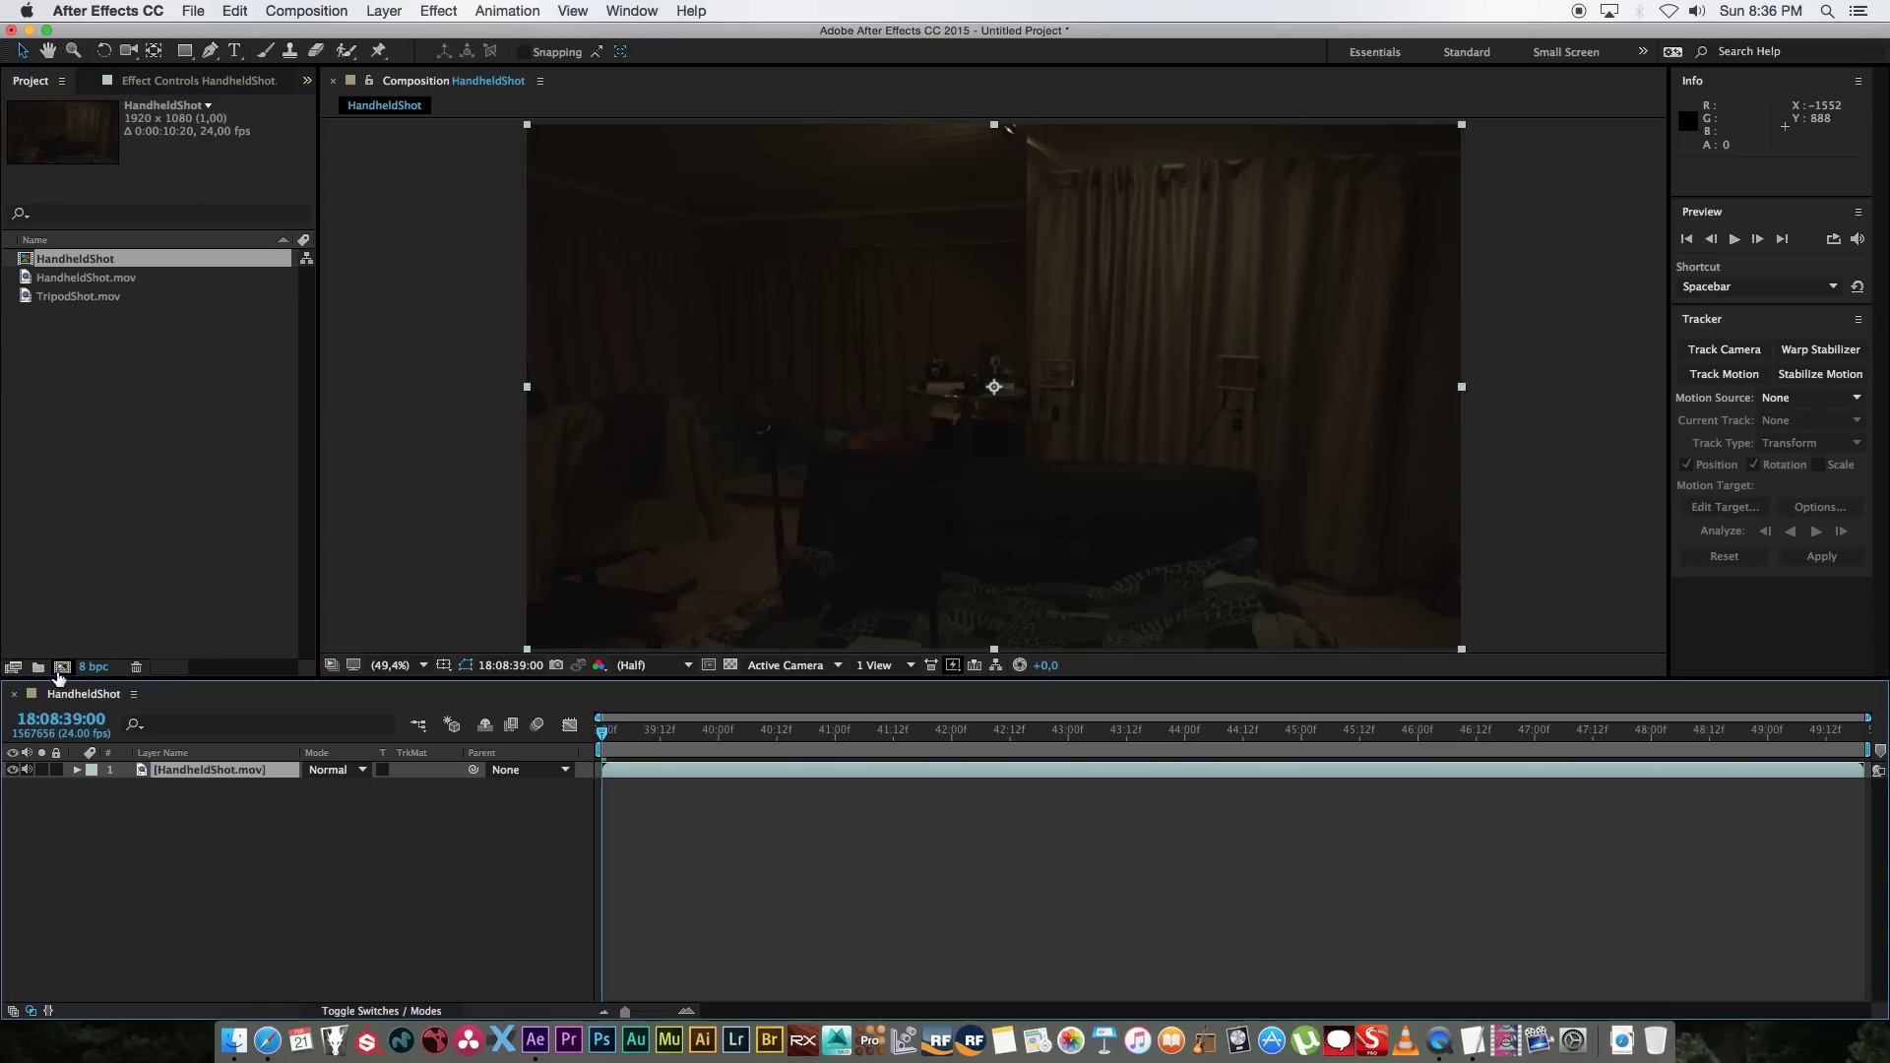
{"action": "right_click", "coordinate": [322, 827]}
{"action": "mouse_move", "coordinate": [433, 835]}
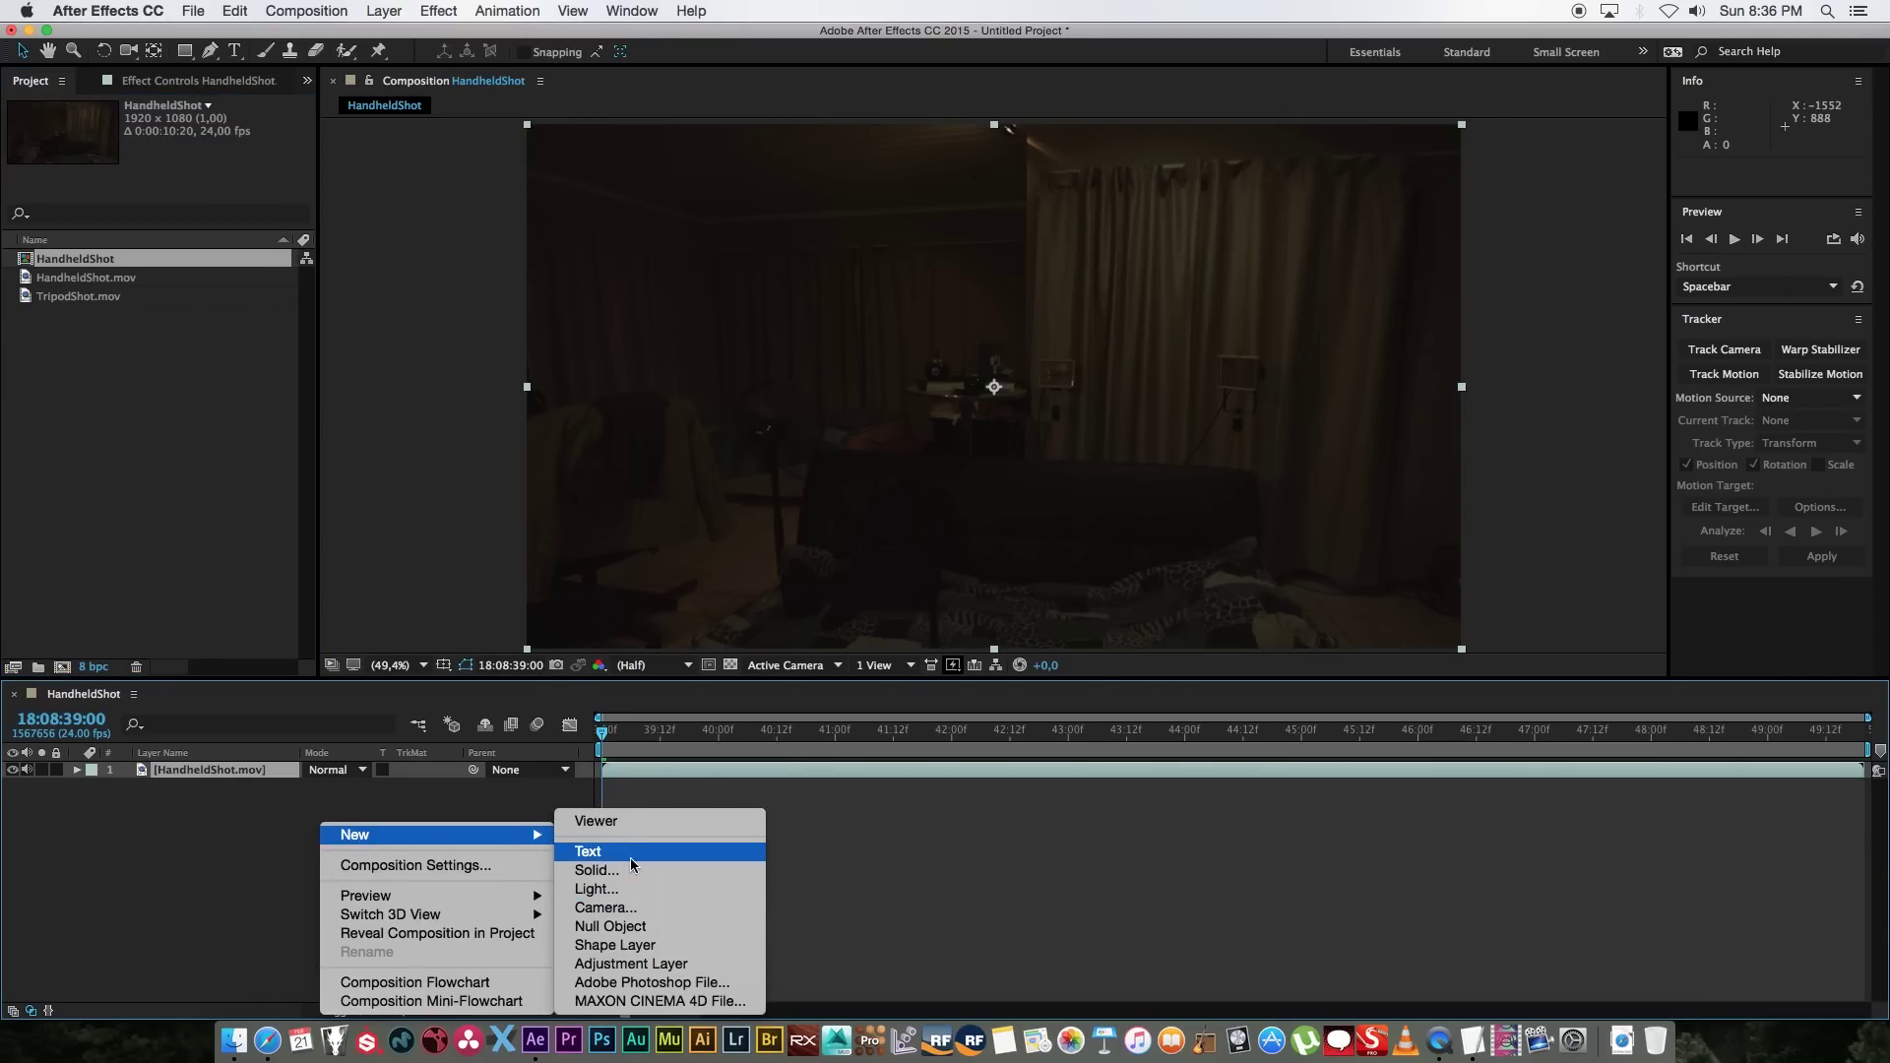
{"action": "left_click", "coordinate": [610, 930]}
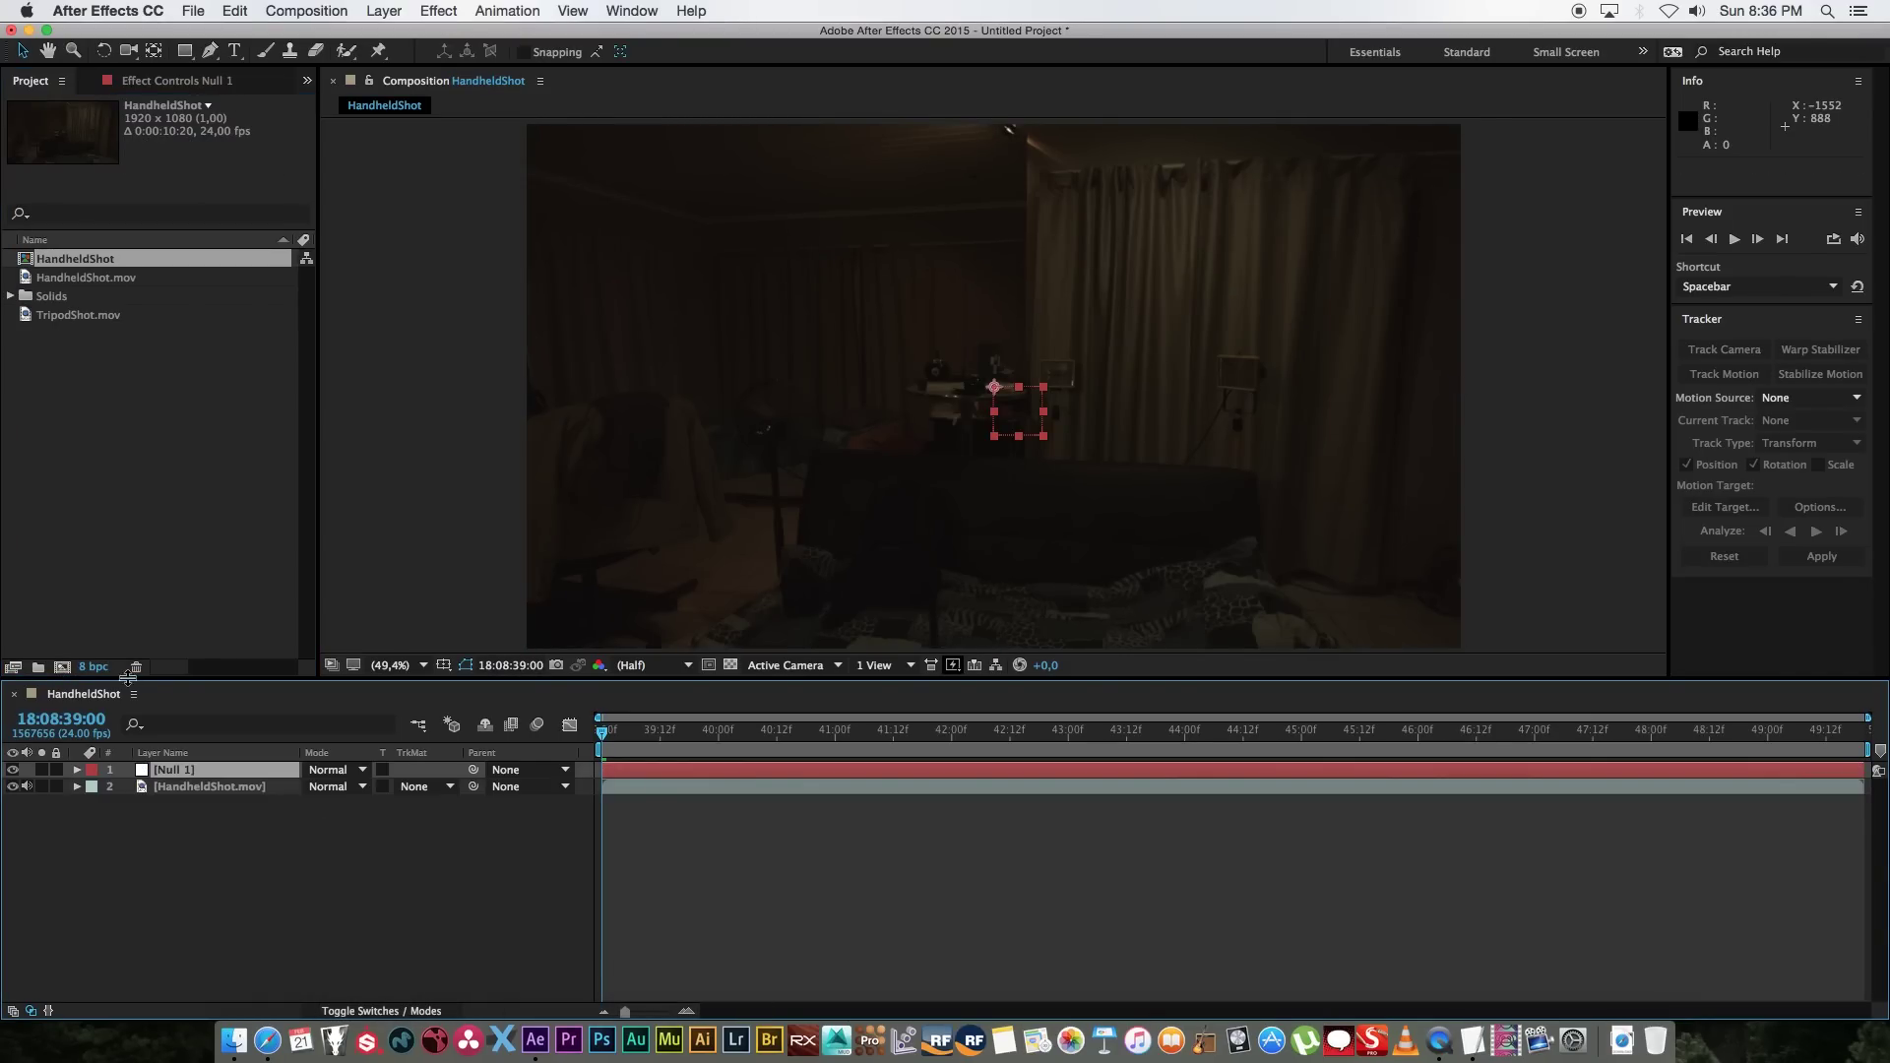
{"action": "key", "text": "Return"}
{"action": "type", "text": "Tracke"}
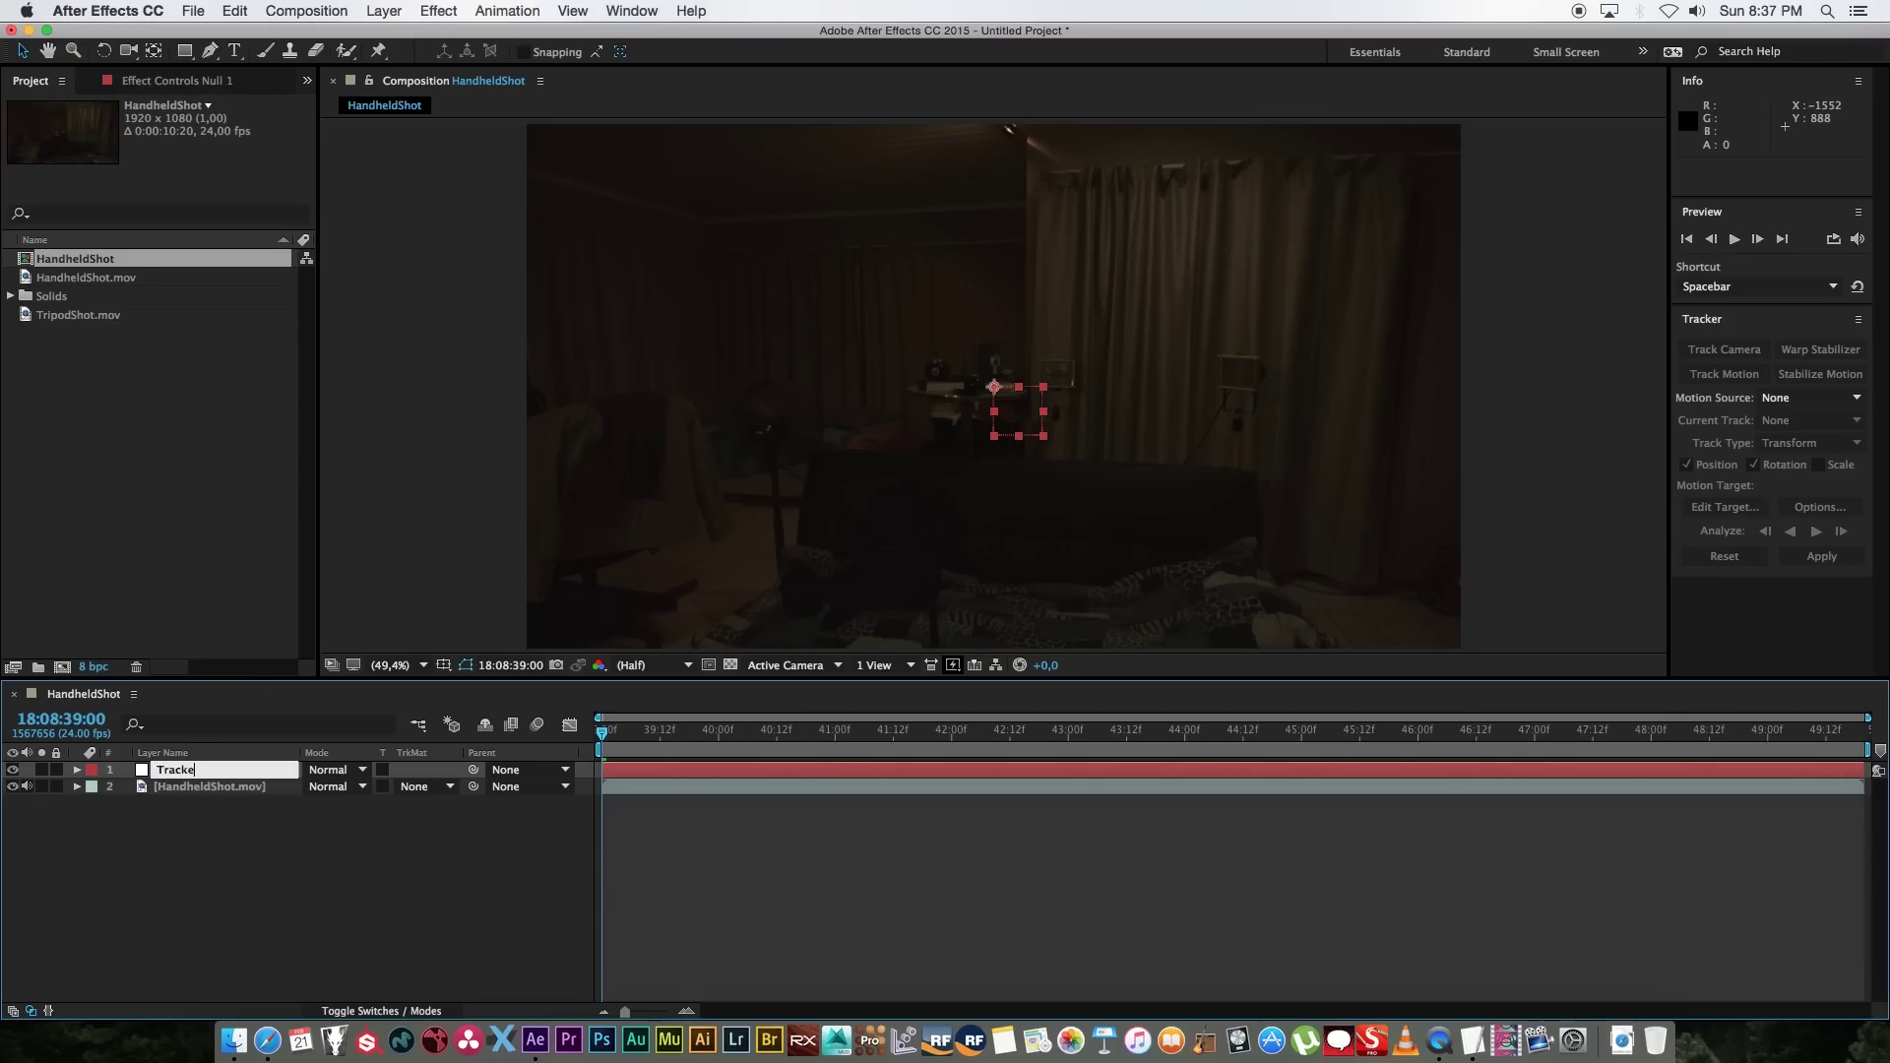
{"action": "type", "text": "r"}
{"action": "key", "text": "Return"}
Step: Start a motion track on the HandheldShot.mov layer with Rotation enabled
{"action": "left_click", "coordinate": [212, 787]}
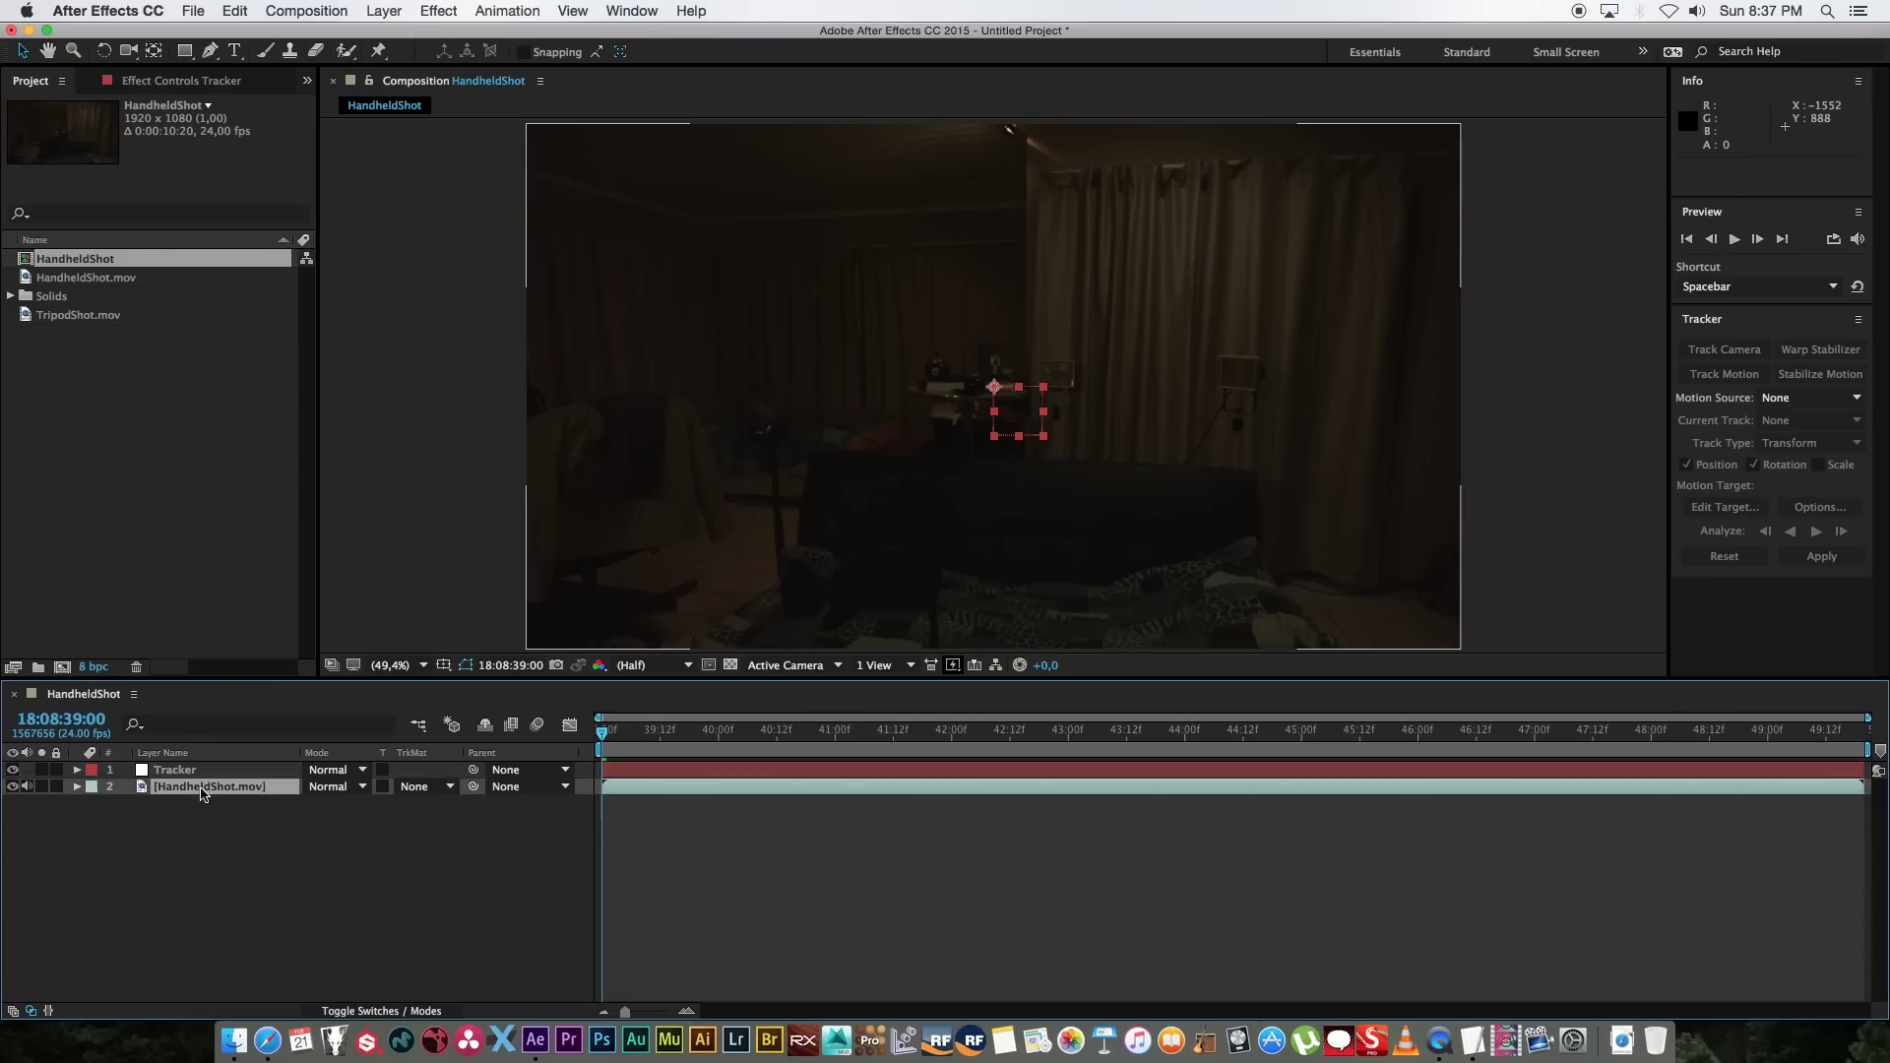
{"action": "left_click", "coordinate": [1725, 377]}
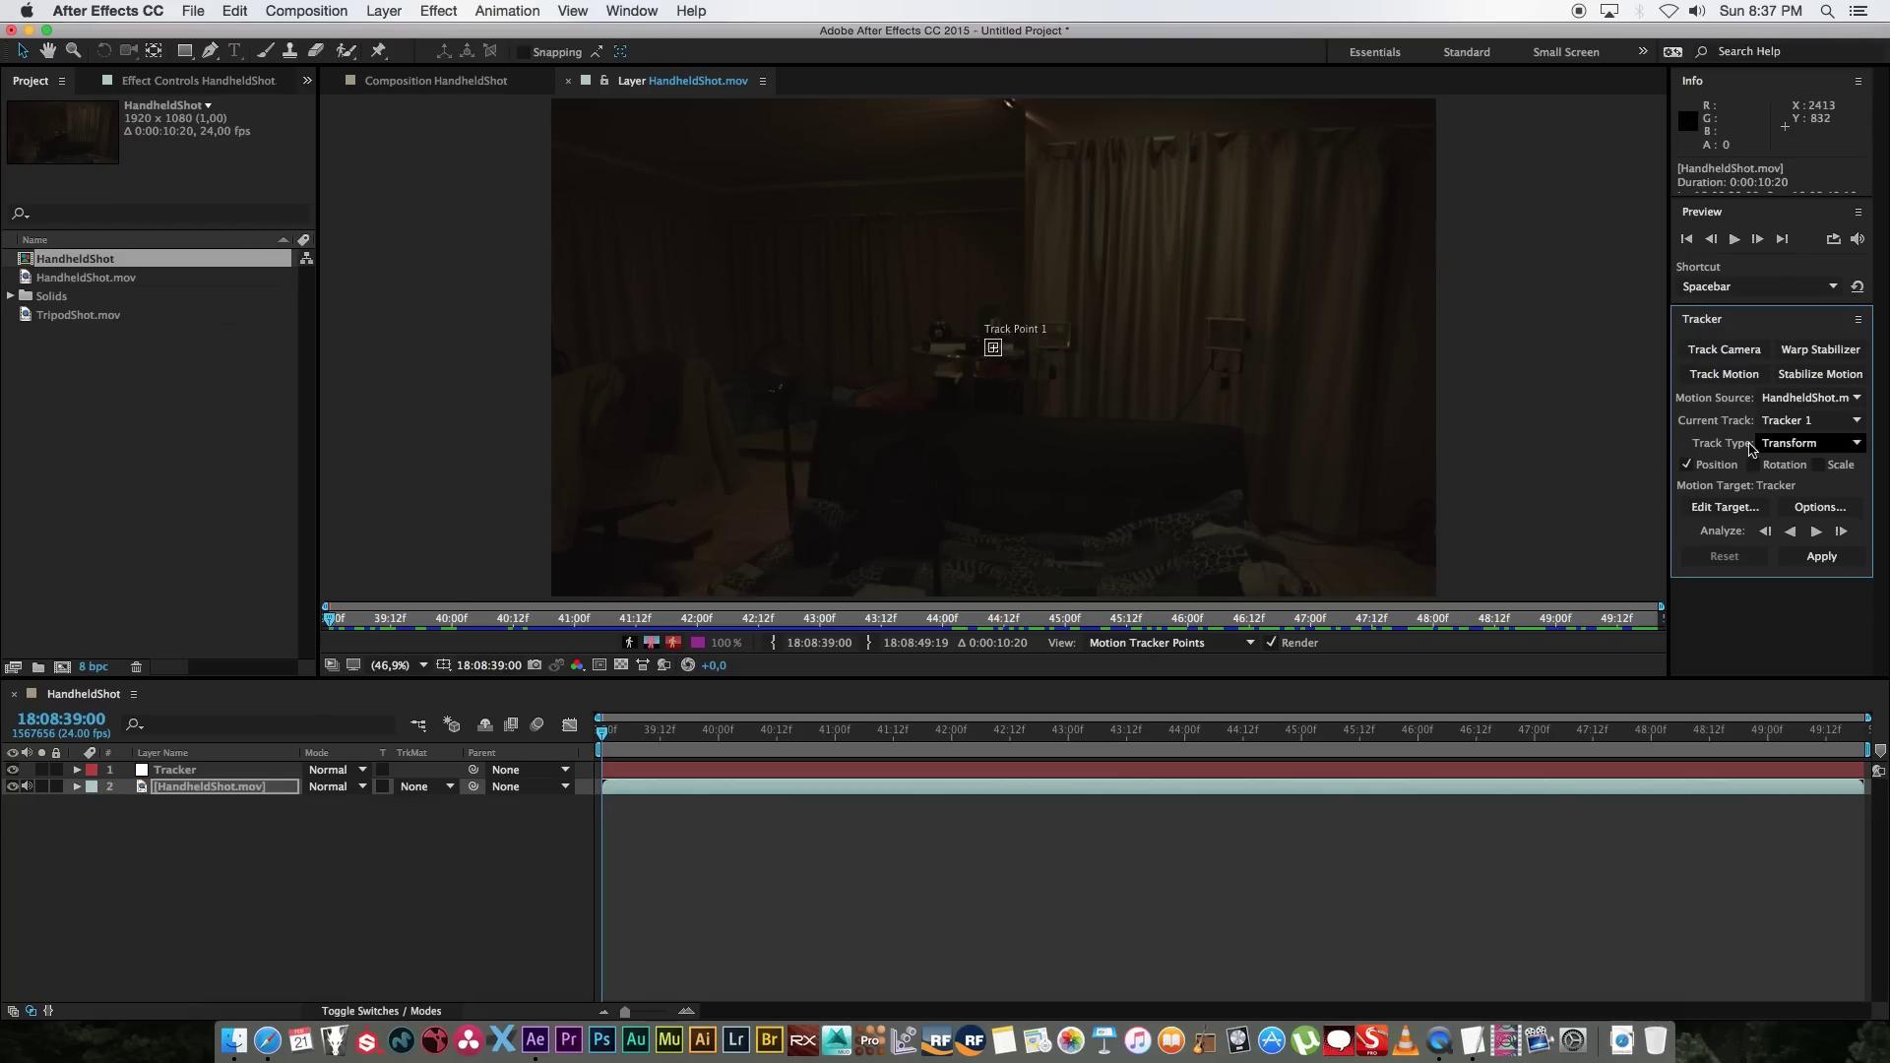
{"action": "left_click", "coordinate": [1754, 464]}
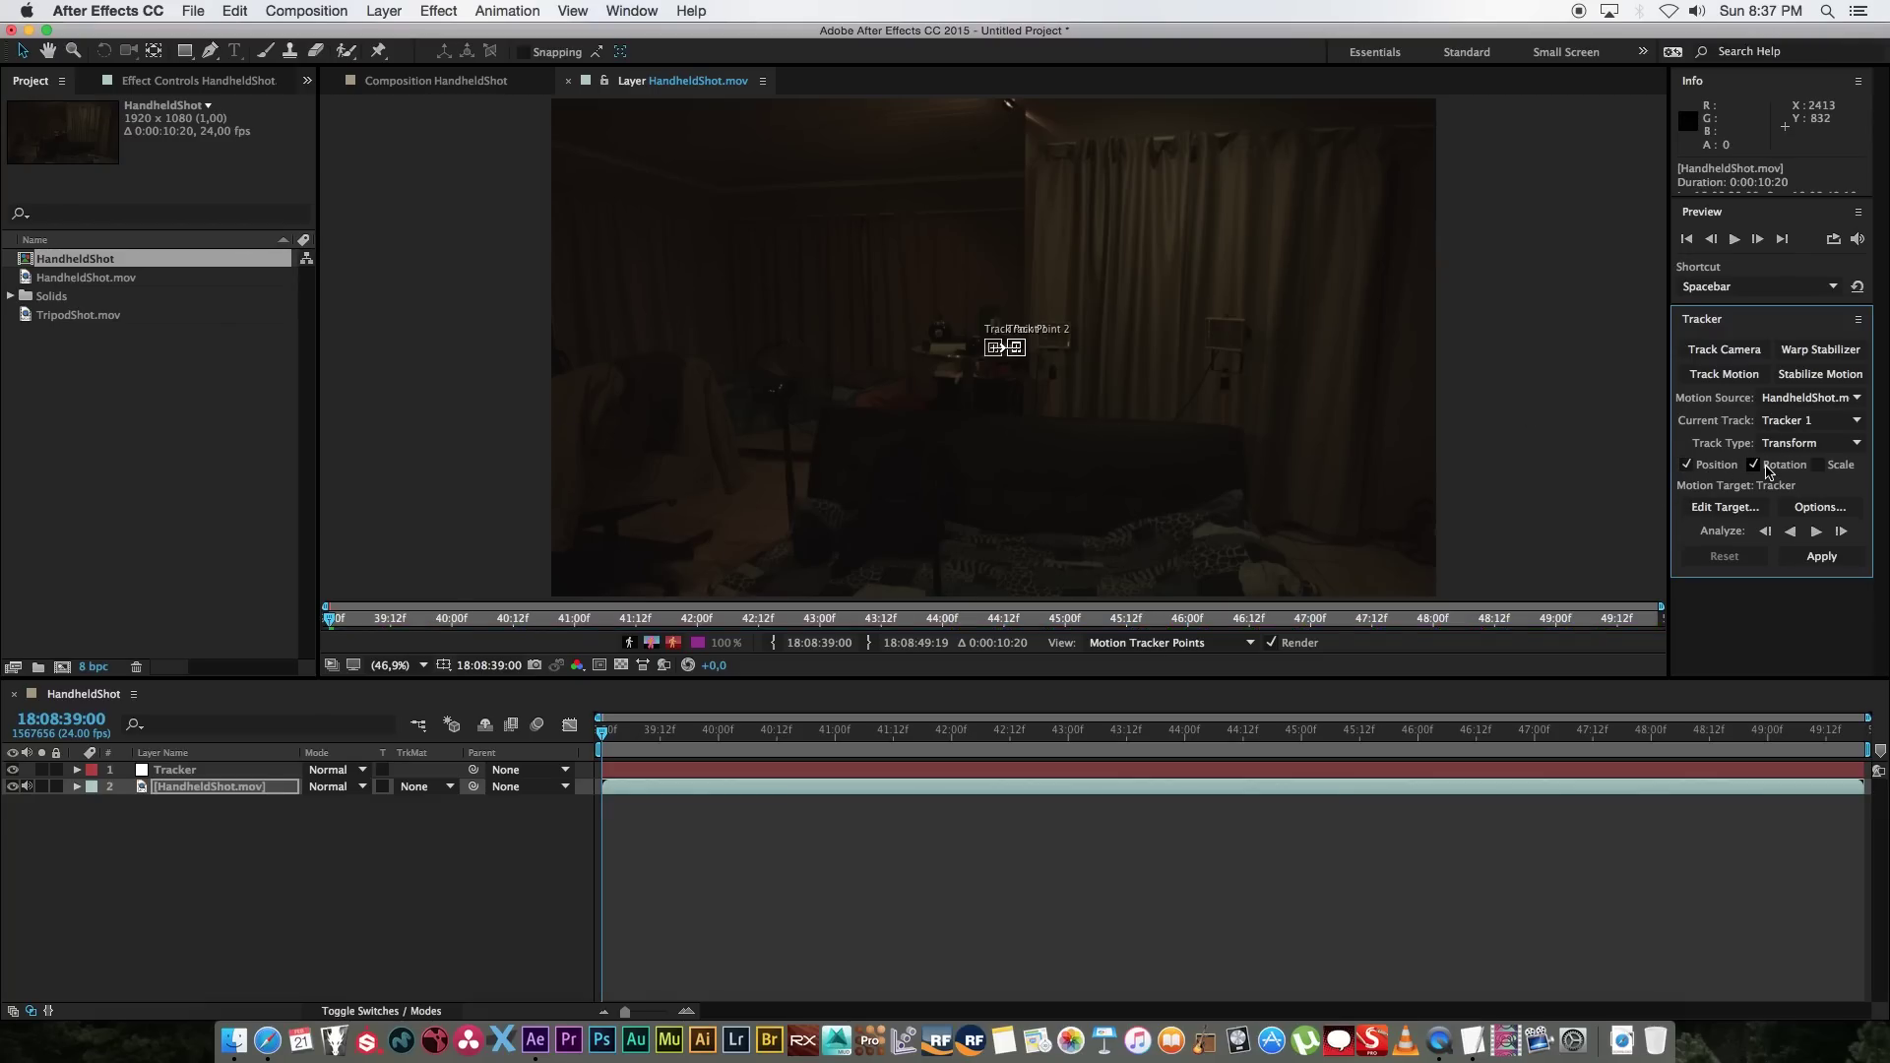
Step: Place Track Point 2 near the curtains and Track Point 1 near the table, then analyze forward
{"action": "left_click", "coordinate": [1019, 360]}
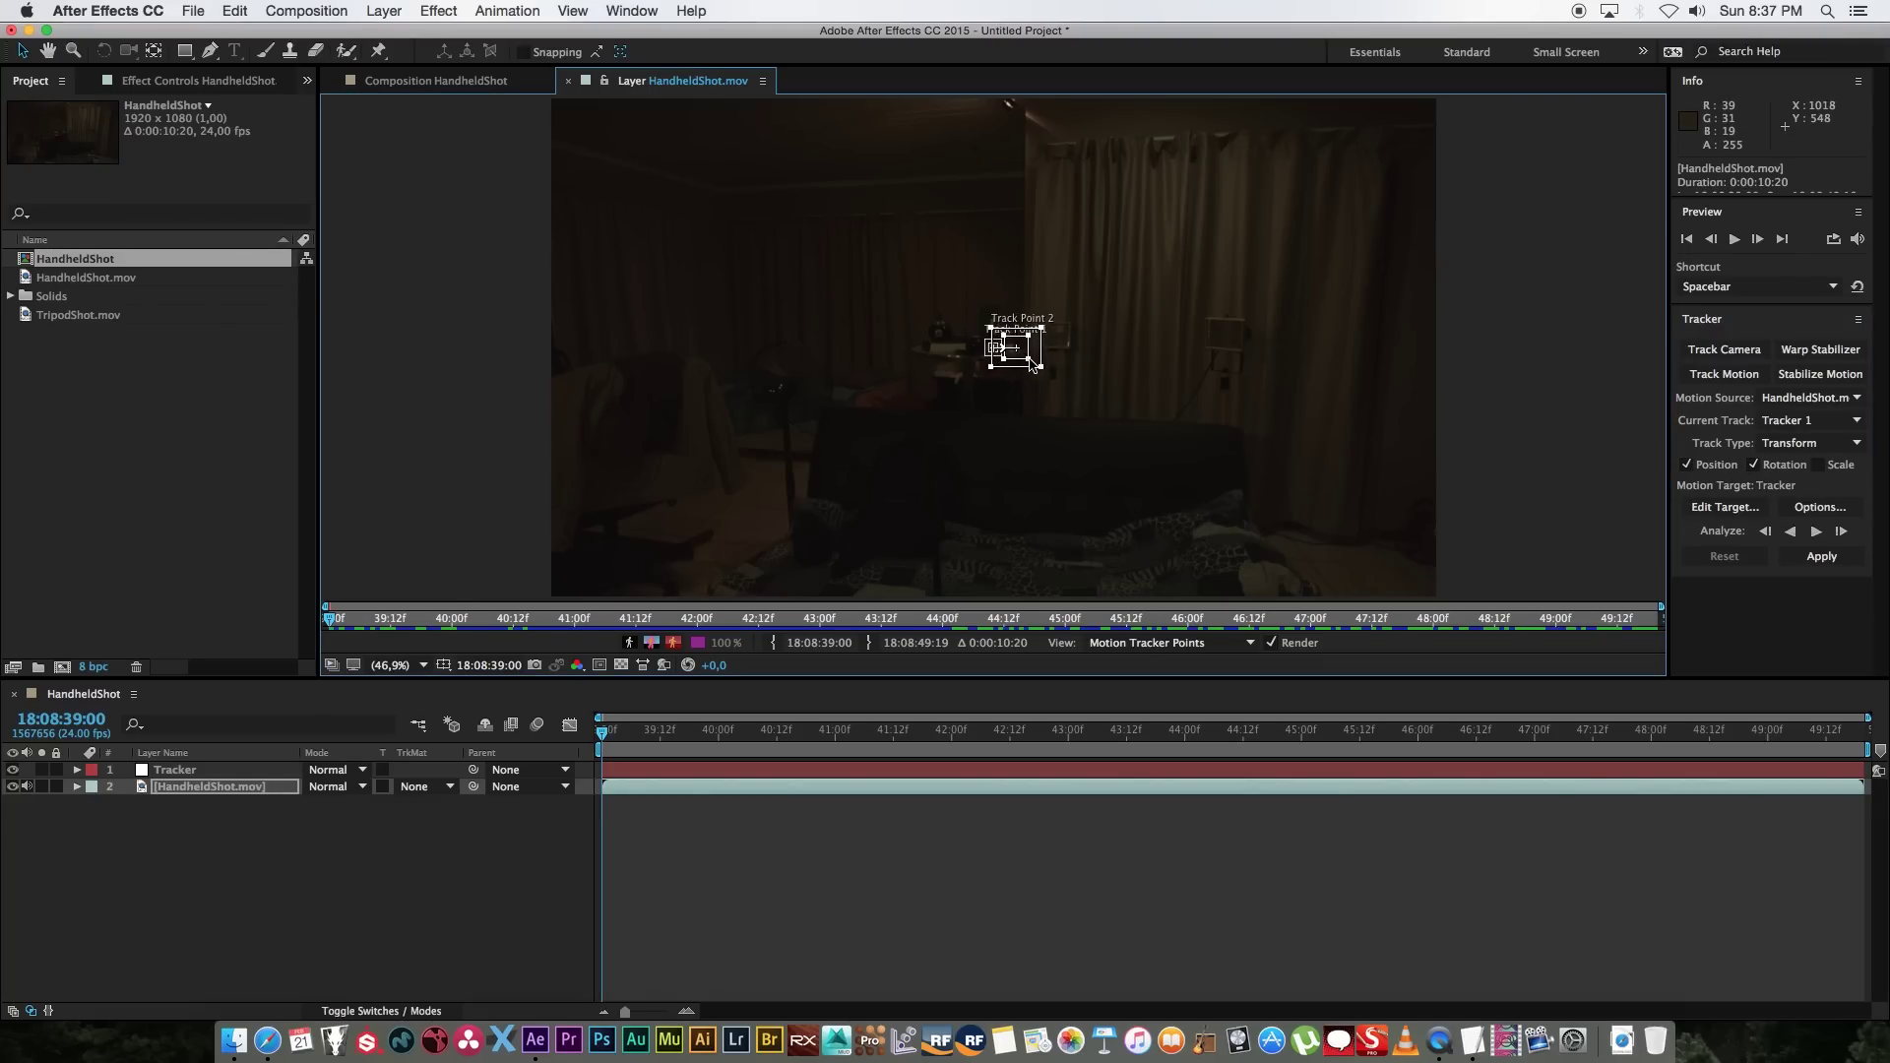
{"action": "left_click_drag", "start_coordinate": [1022, 361], "coordinate": [1225, 371]}
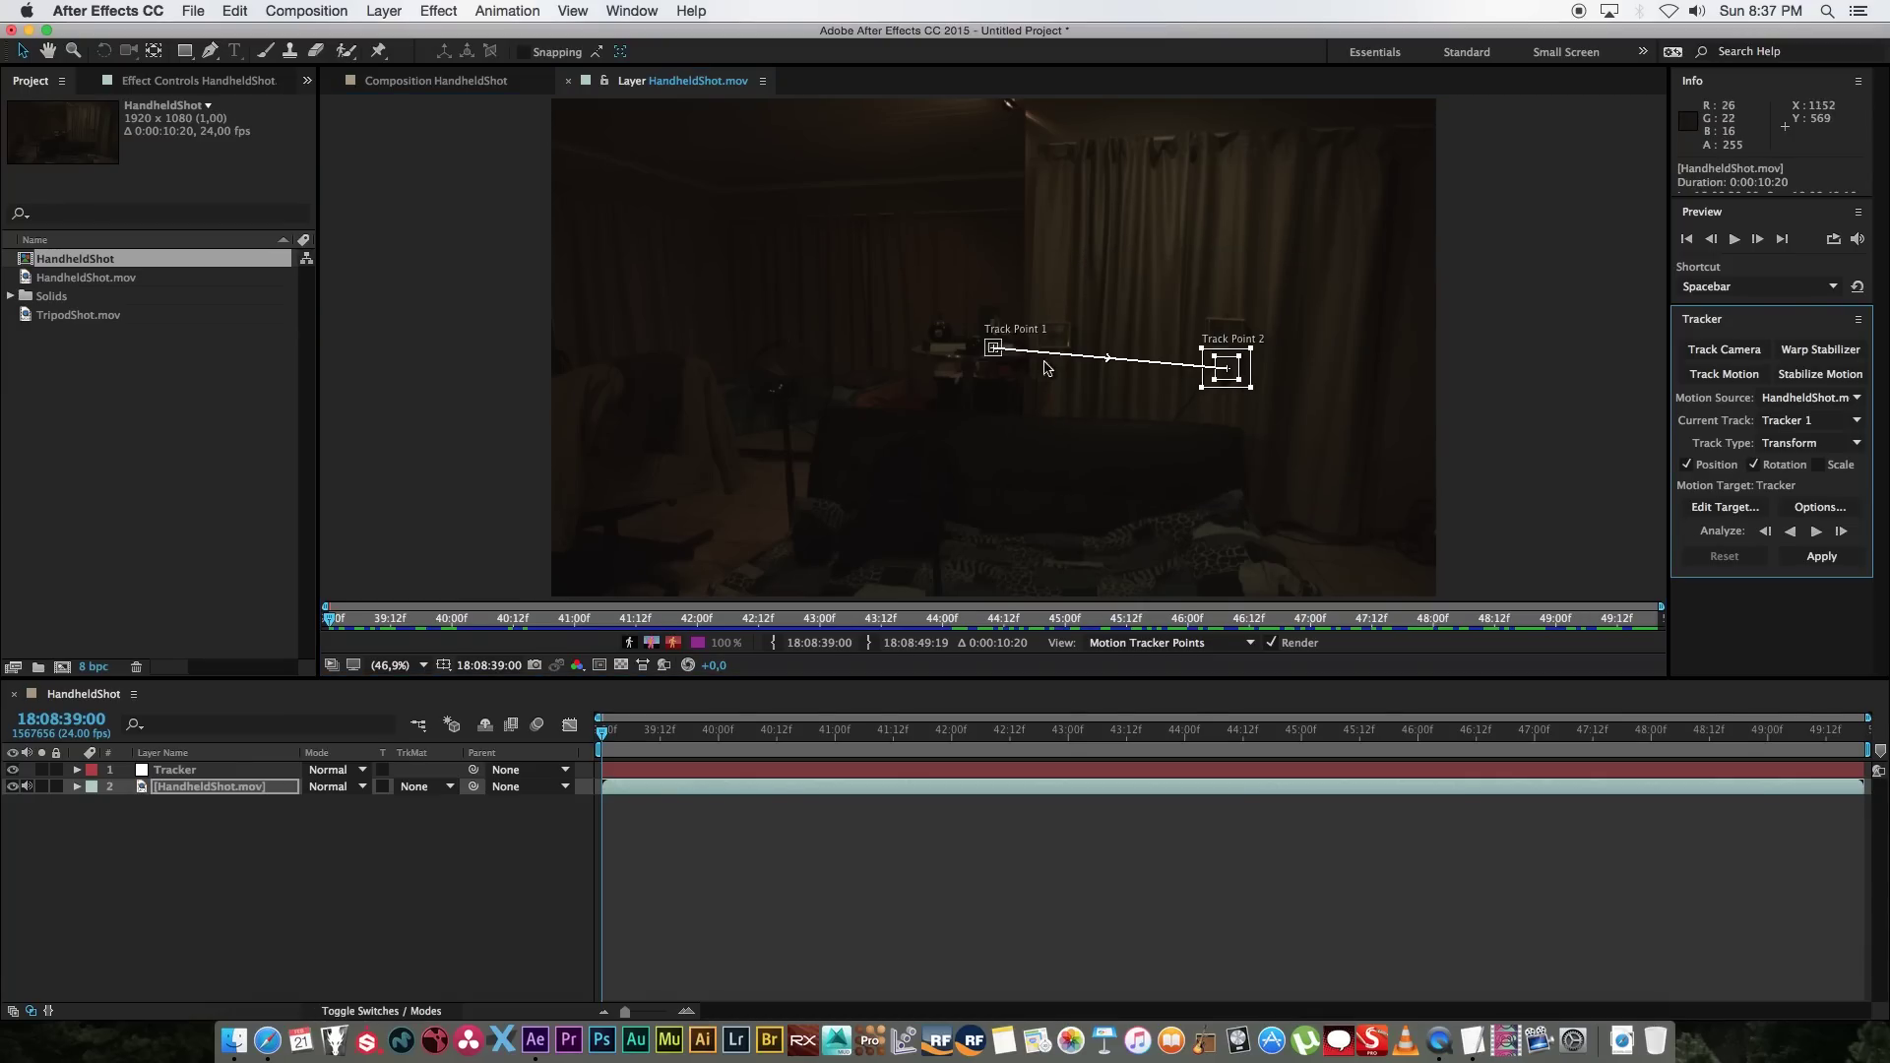
{"action": "left_click_drag", "start_coordinate": [995, 350], "coordinate": [1054, 367]}
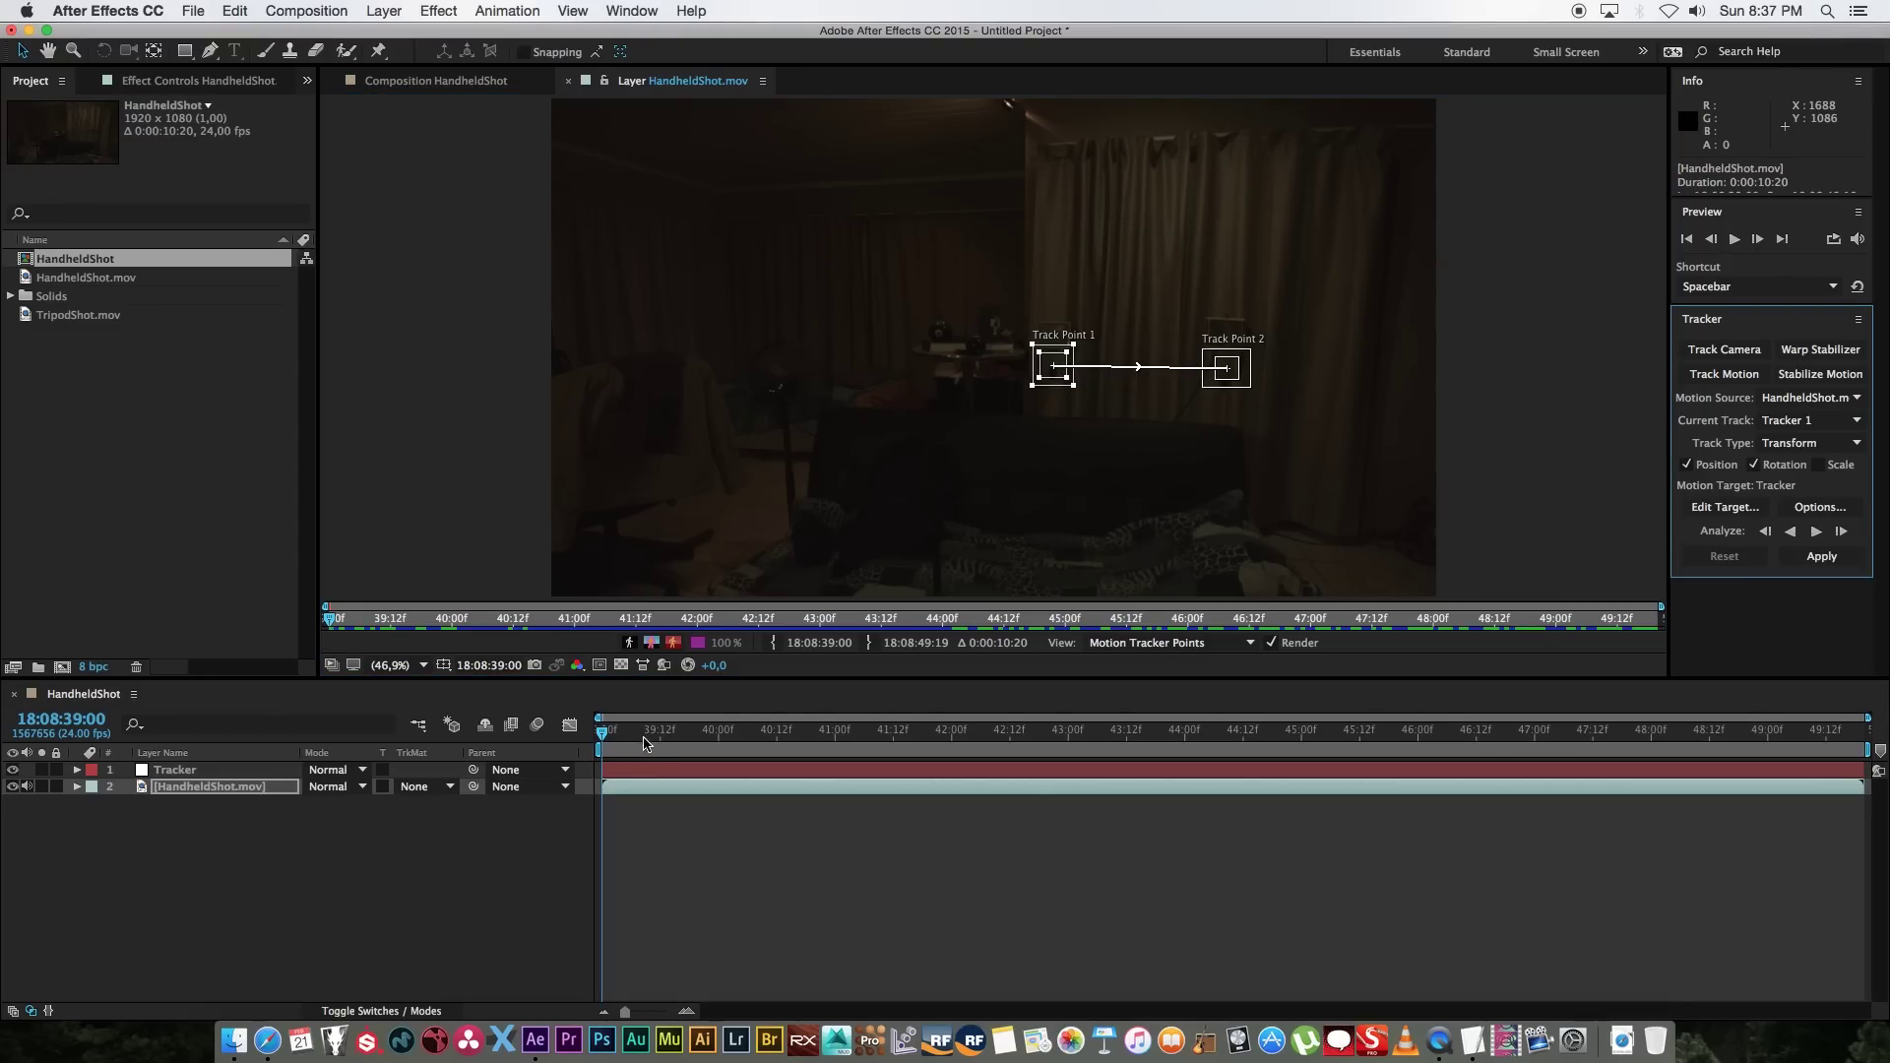
{"action": "left_click", "coordinate": [1817, 531]}
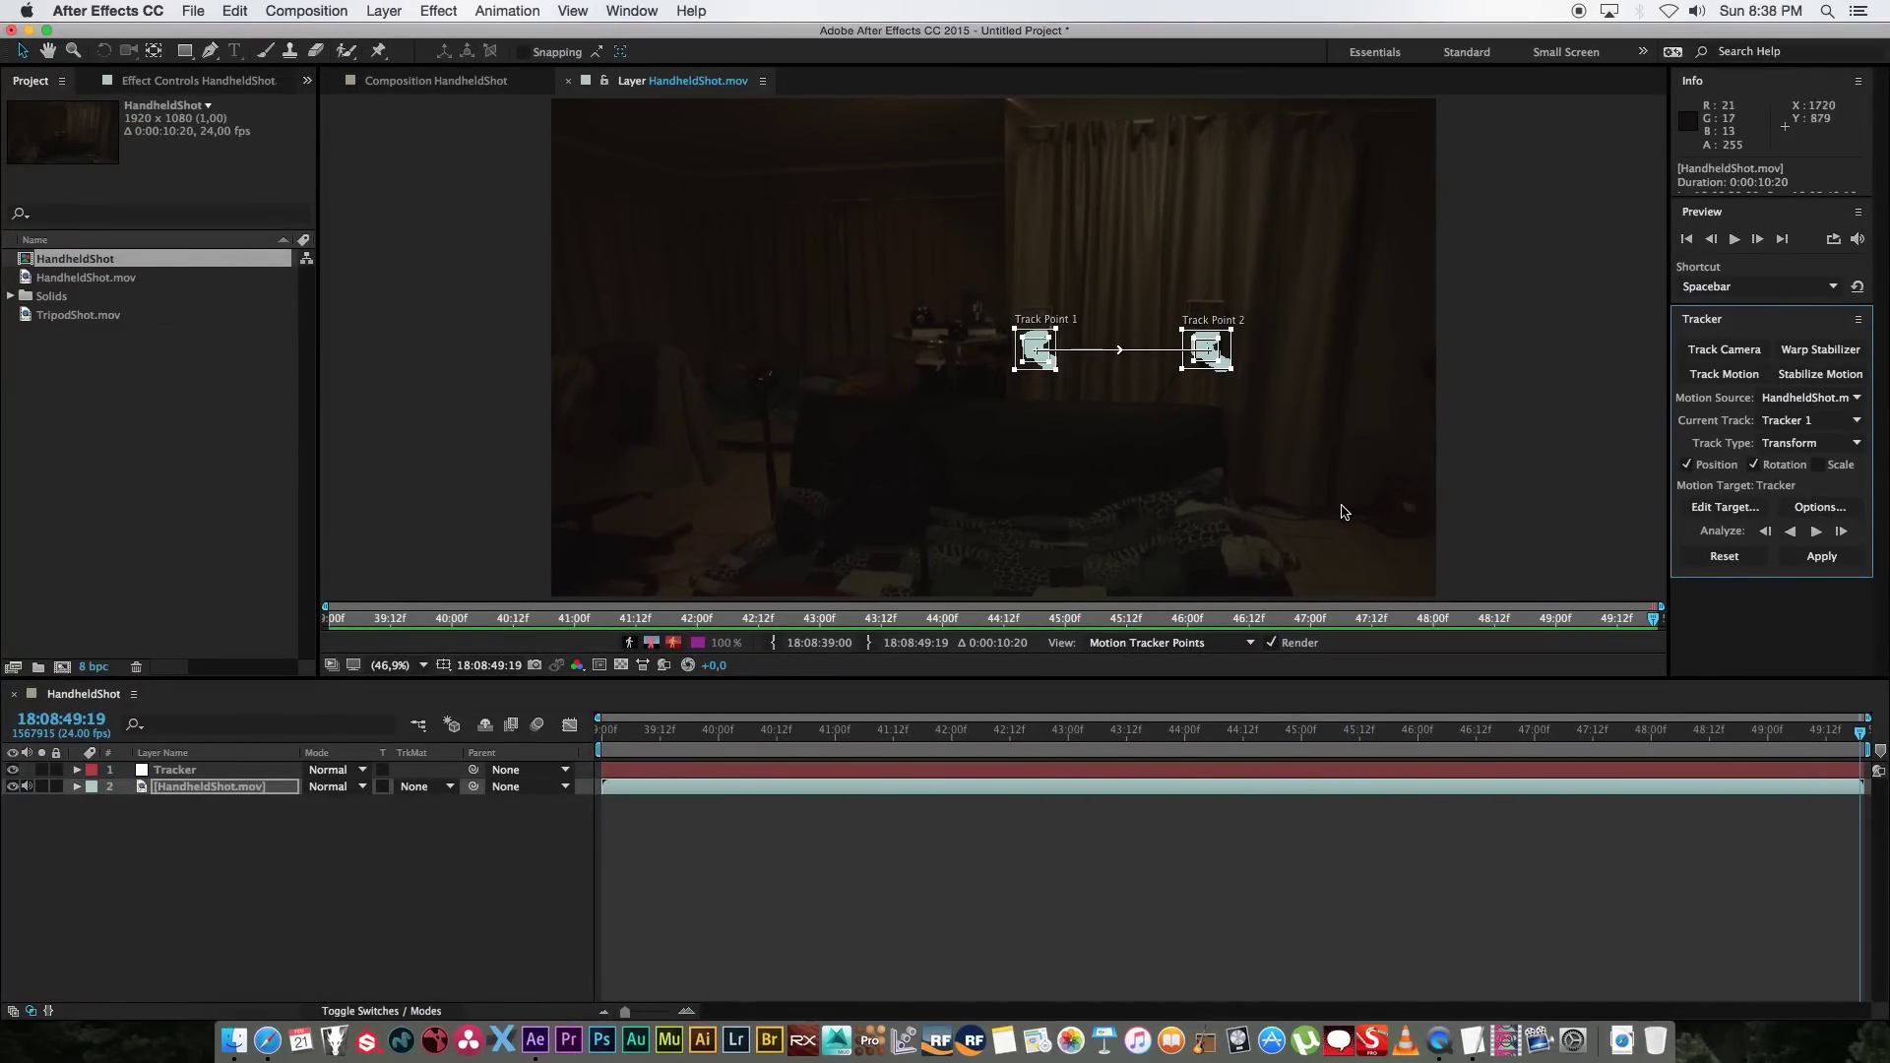
Step: Set the Tracker null as the motion target and apply the track in X and Y
{"action": "left_click", "coordinate": [1718, 508]}
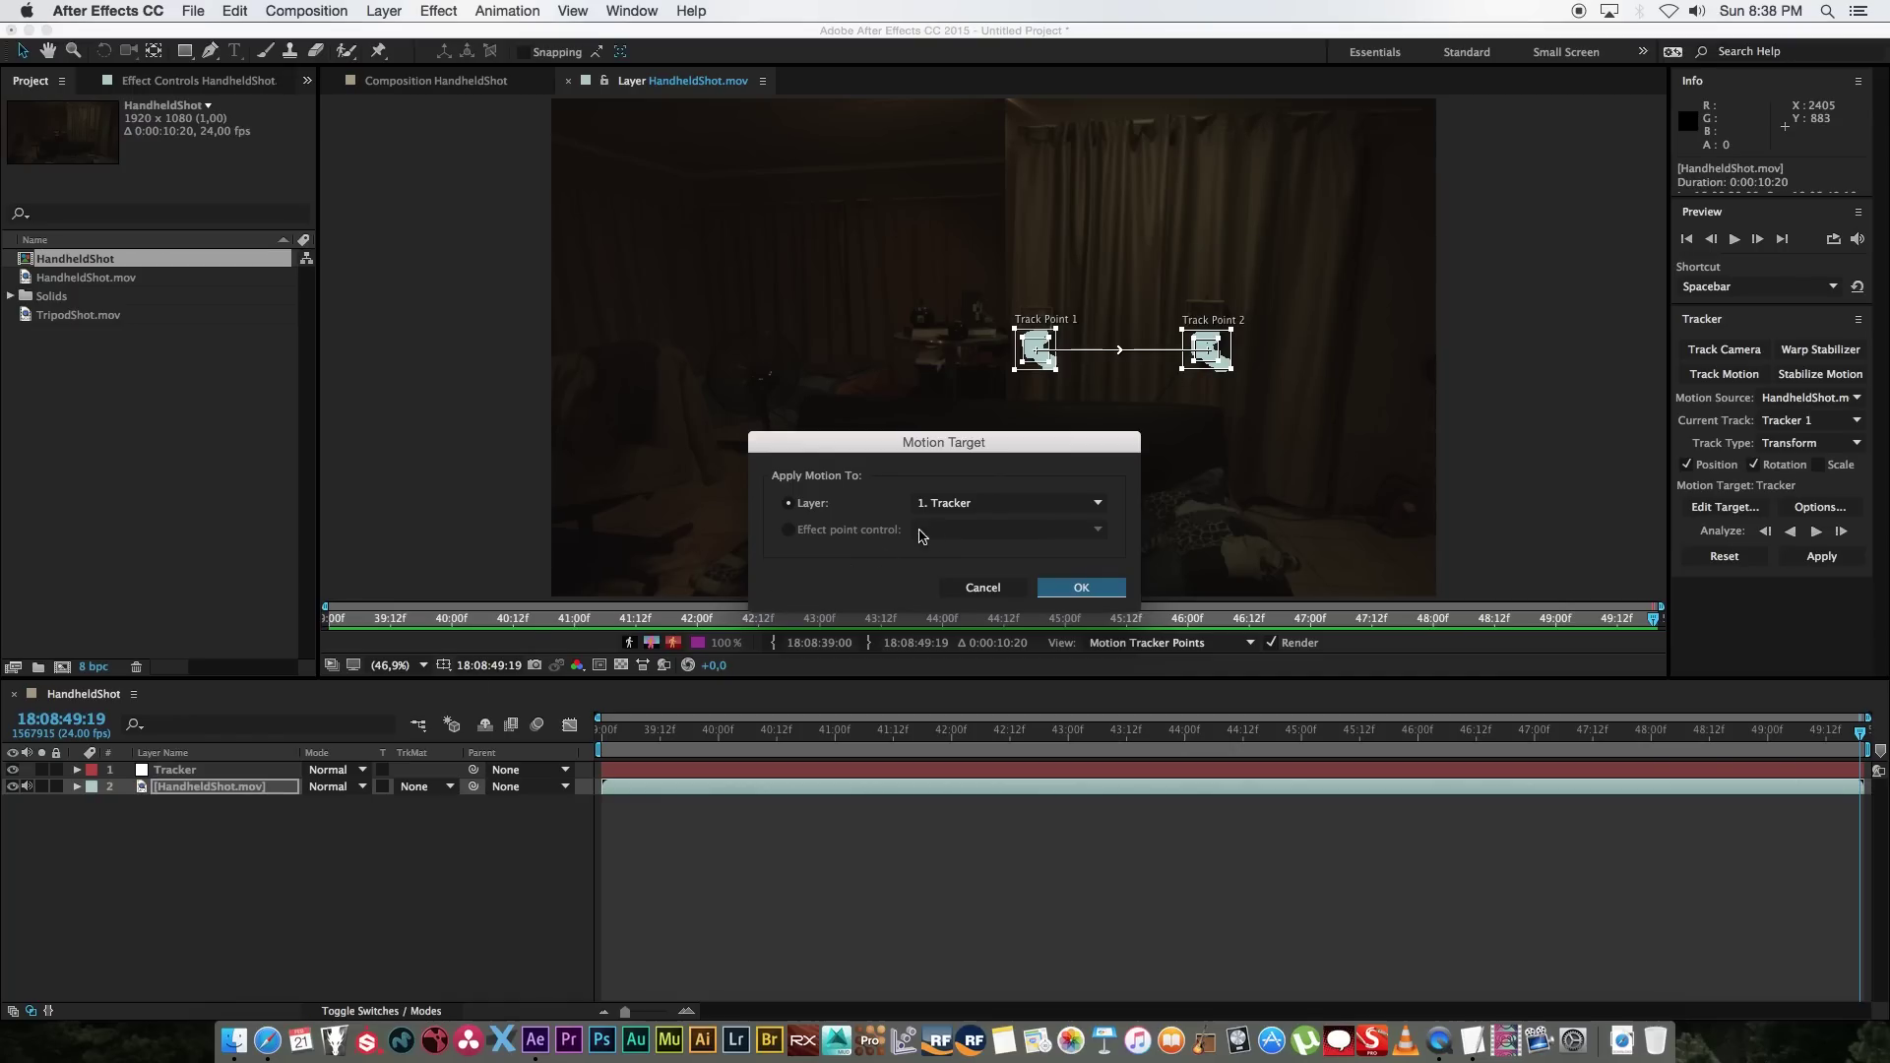
{"action": "left_click", "coordinate": [1083, 588]}
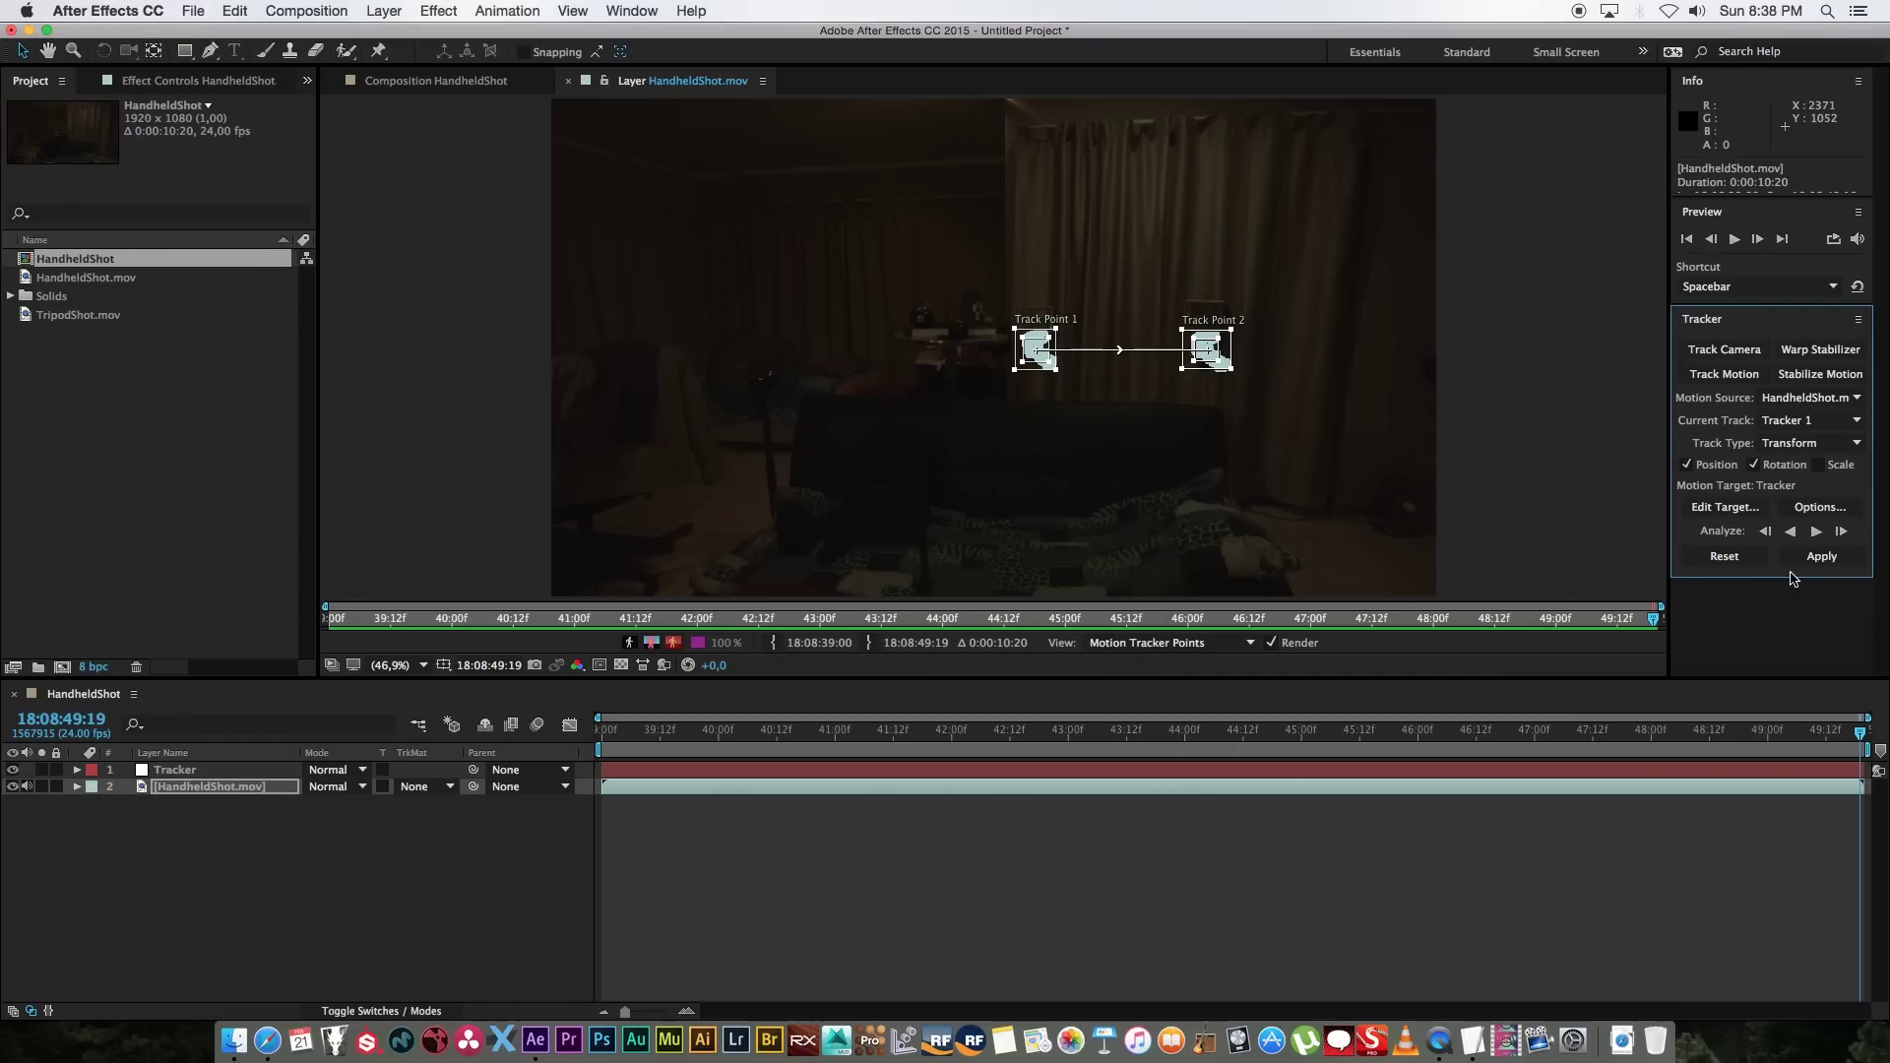
{"action": "left_click", "coordinate": [1821, 556]}
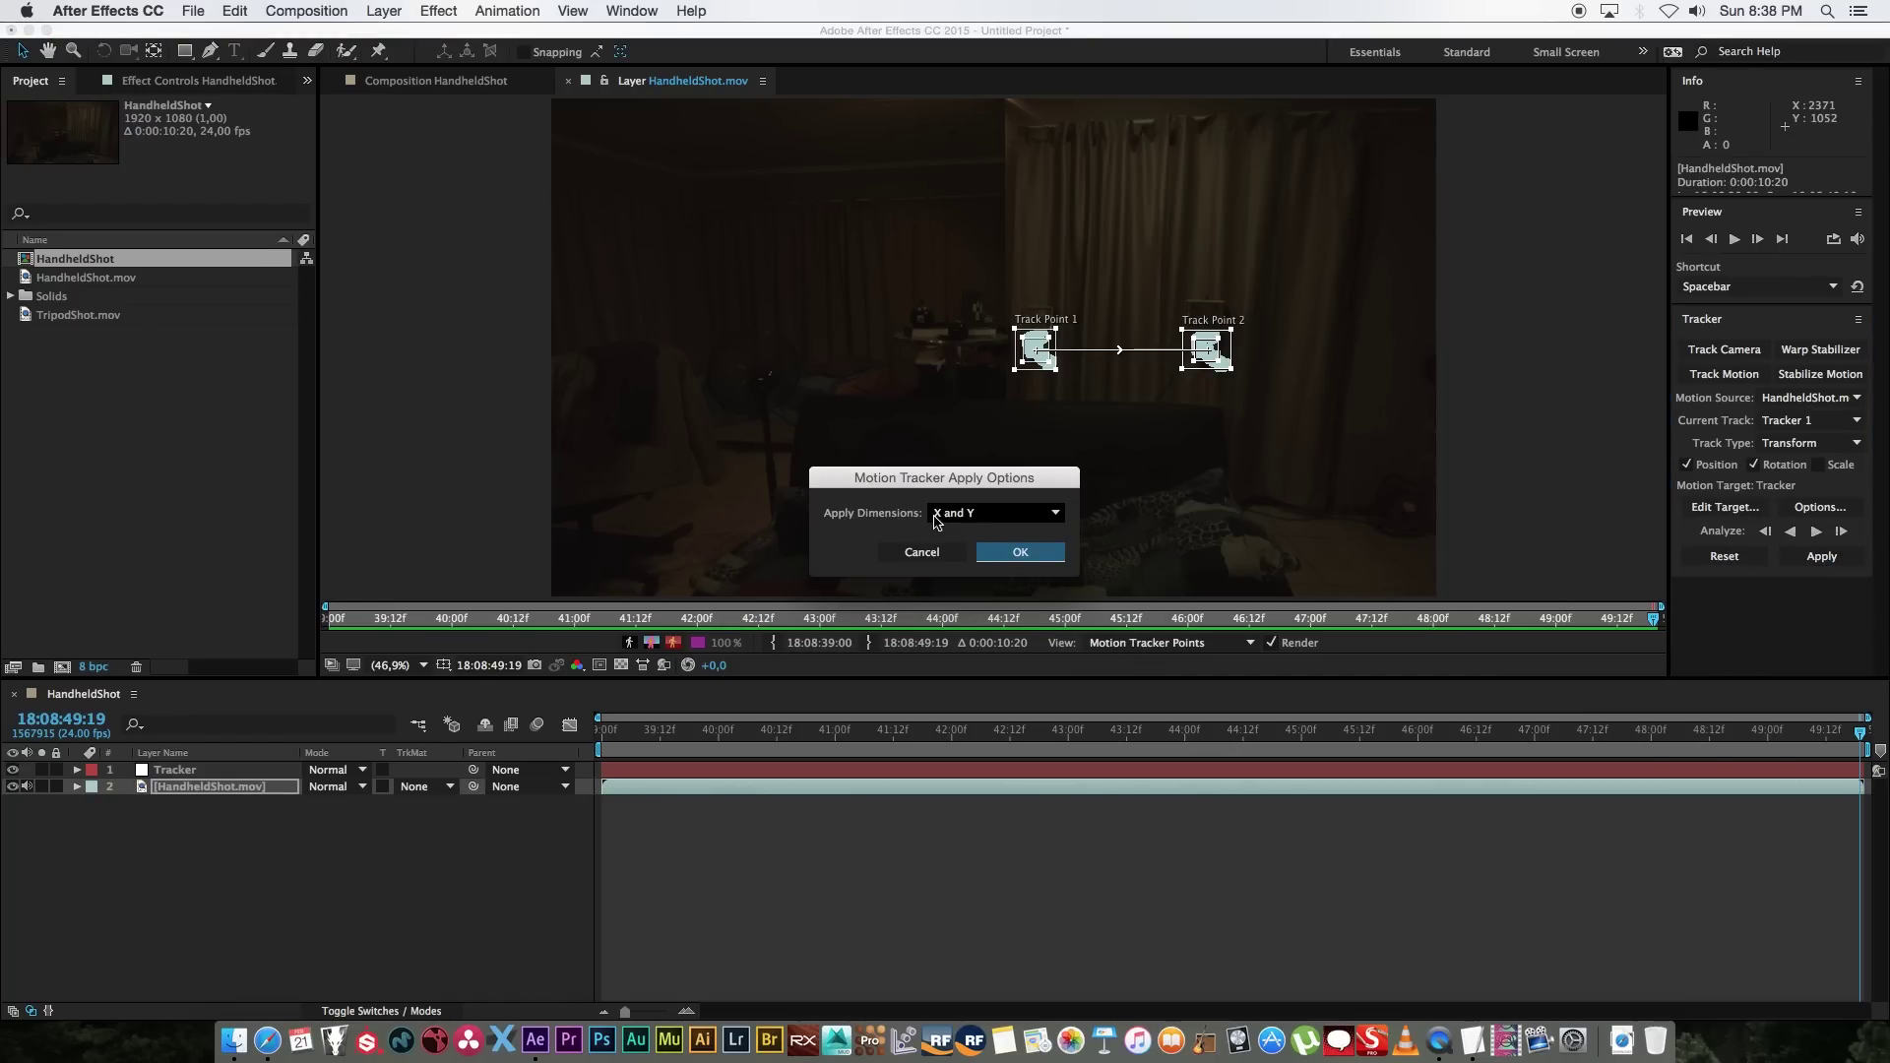
{"action": "left_click", "coordinate": [1021, 553]}
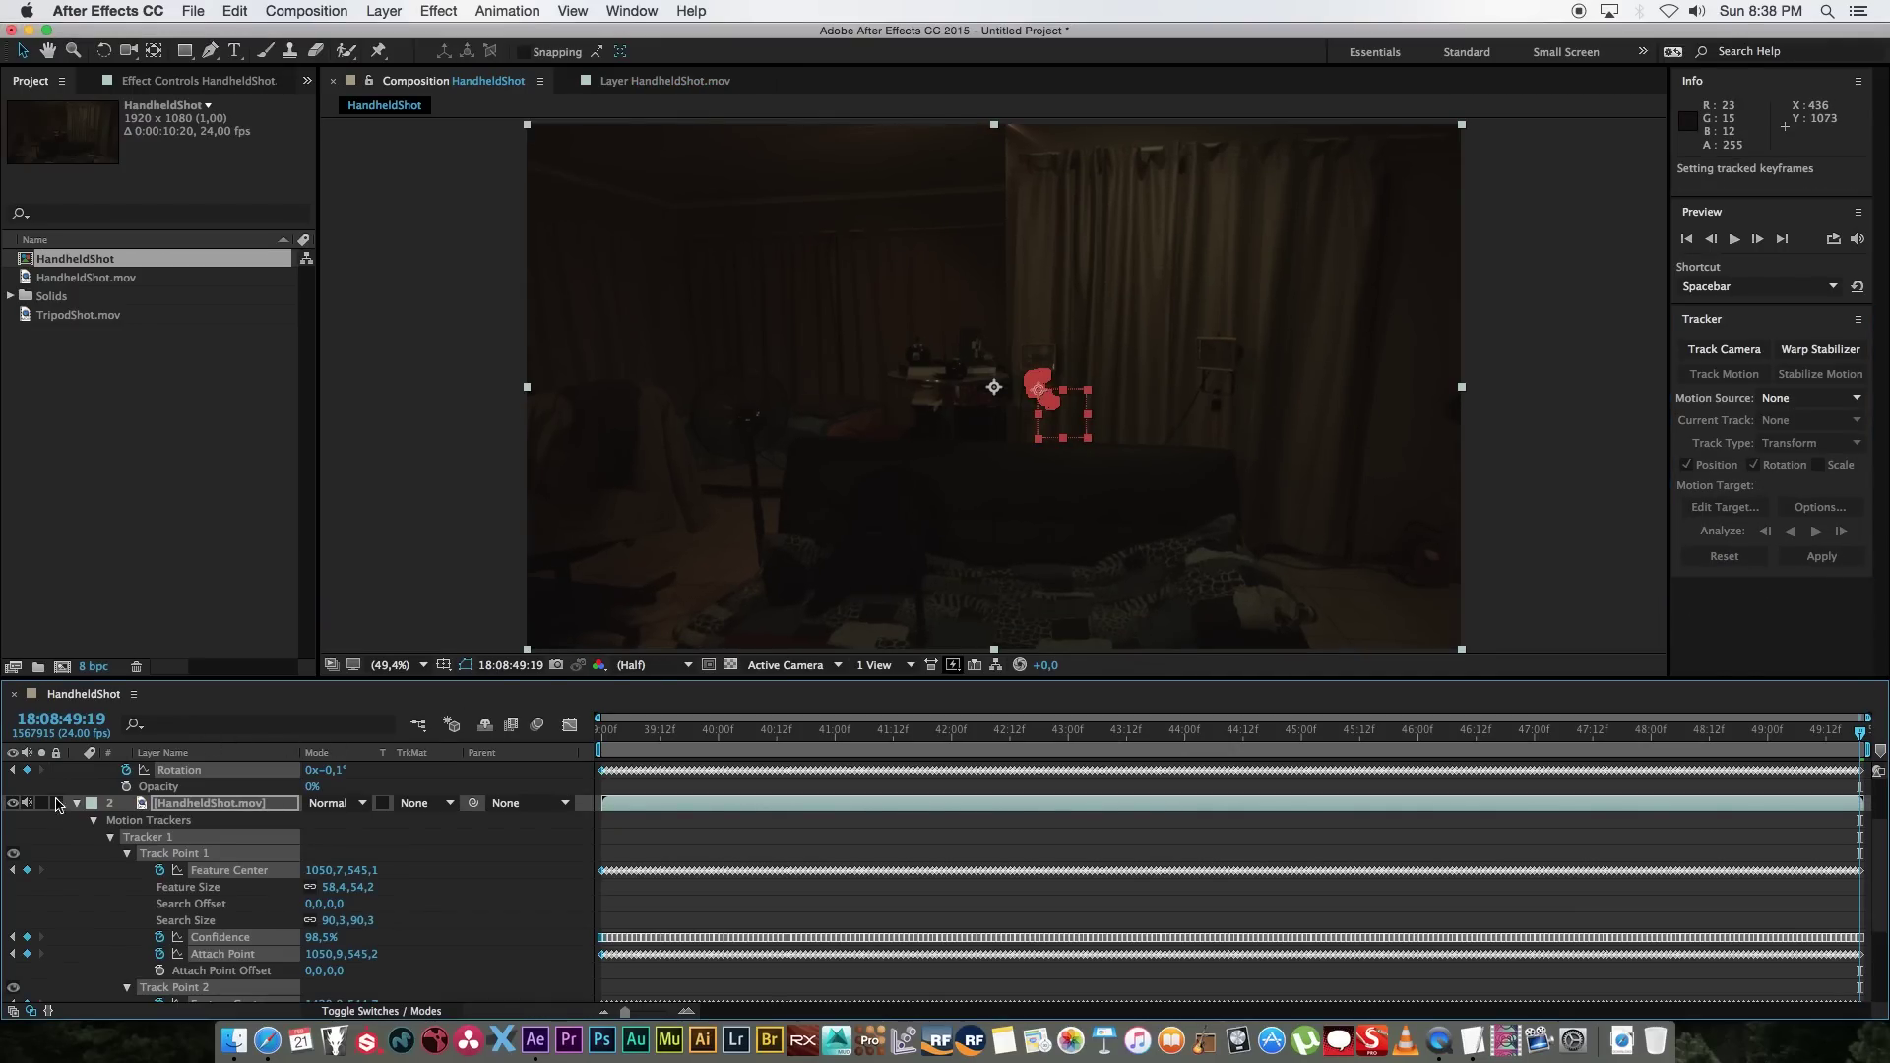
Step: Collapse the layer properties and select only the Tracker layer
{"action": "left_click", "coordinate": [79, 803]}
{"action": "left_click", "coordinate": [158, 877]}
{"action": "left_click", "coordinate": [172, 772]}
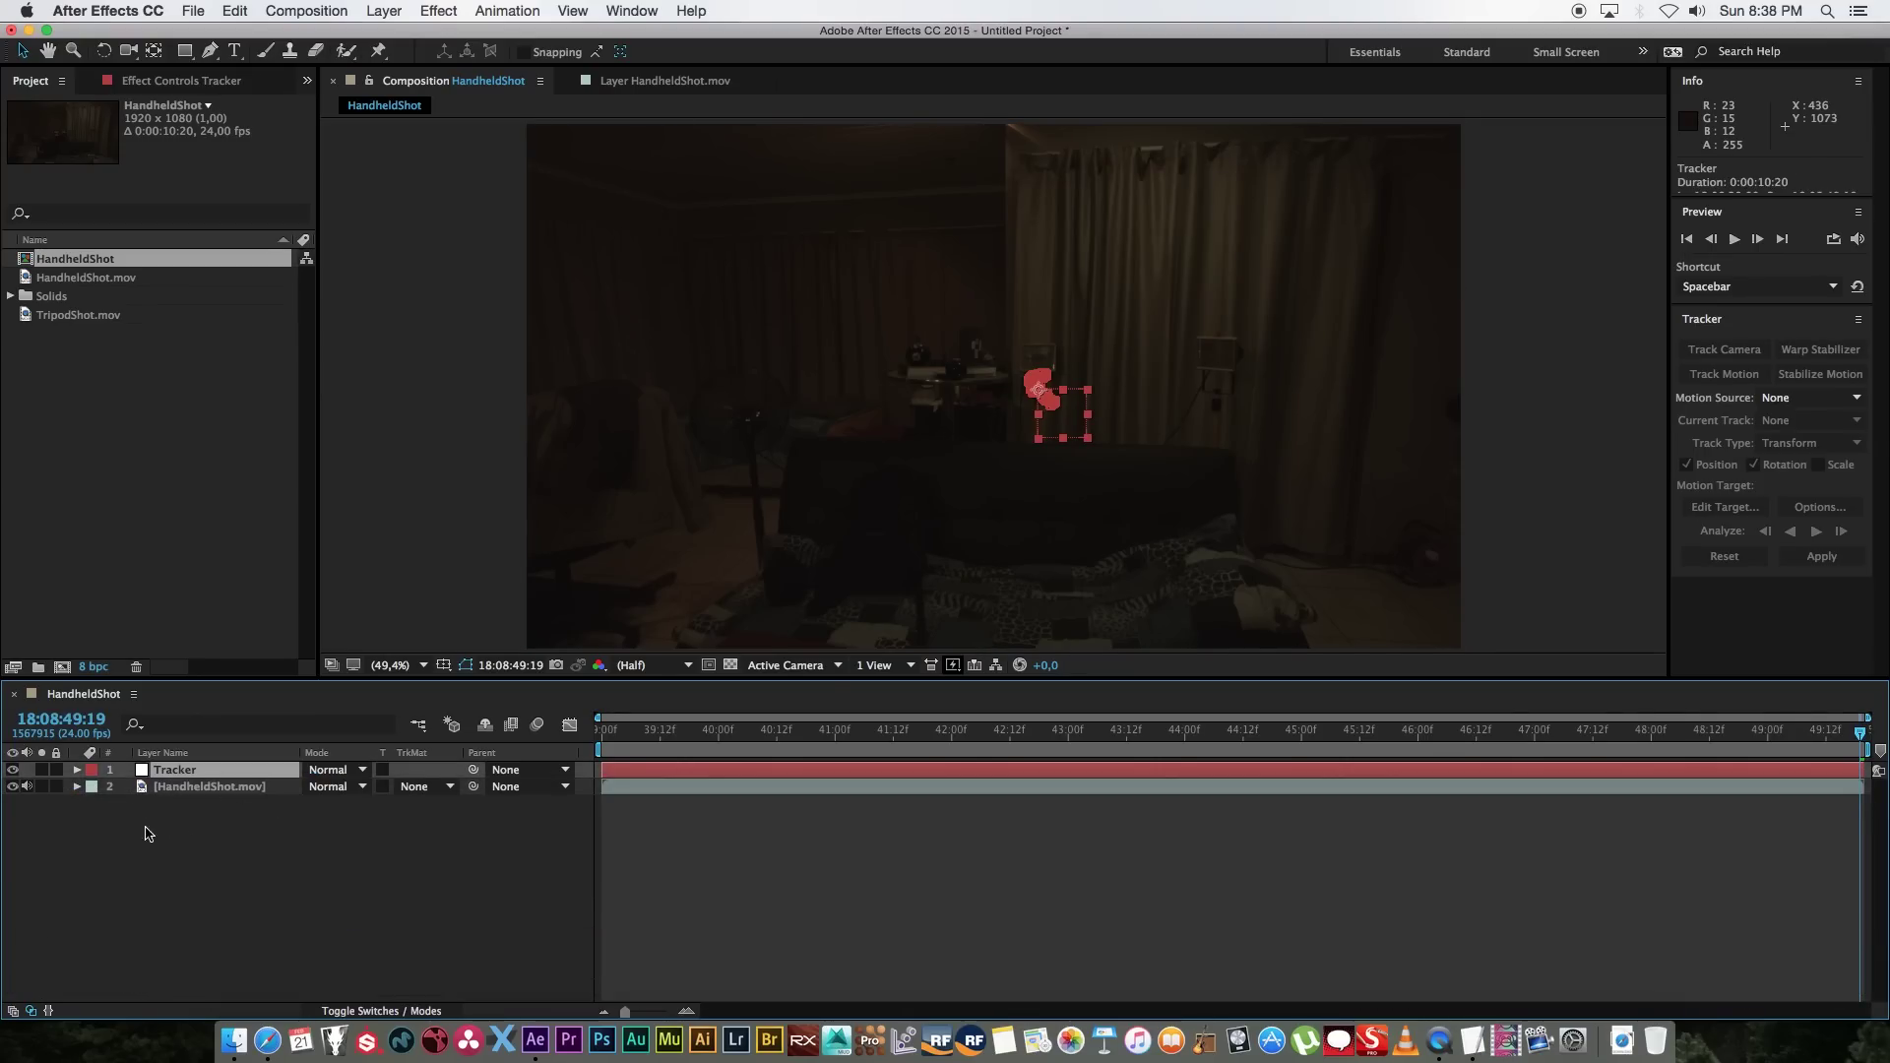
Step: Hide the handheld footage, scrub to verify the track, then delete the HandheldShot.mov layer
{"action": "key", "text": "super+shift+alt+v"}
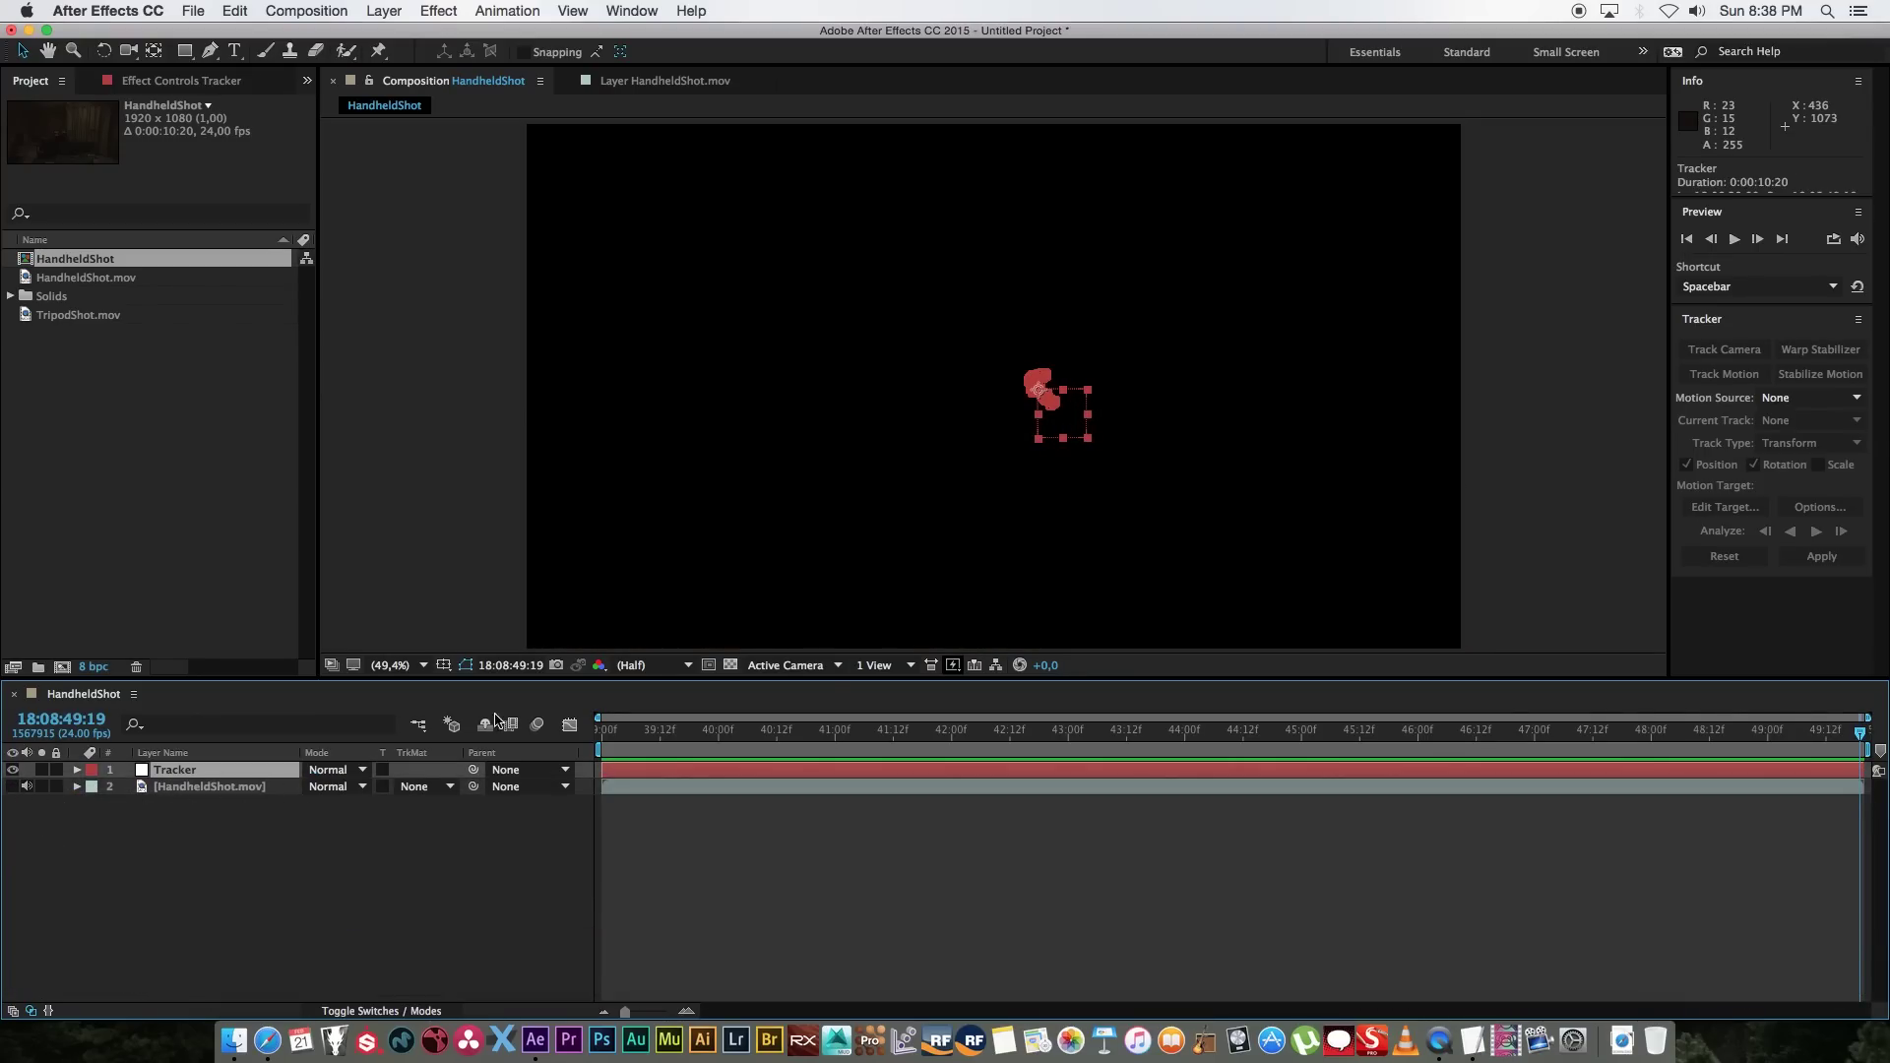
{"action": "left_click_drag", "start_coordinate": [626, 726], "coordinate": [526, 752]}
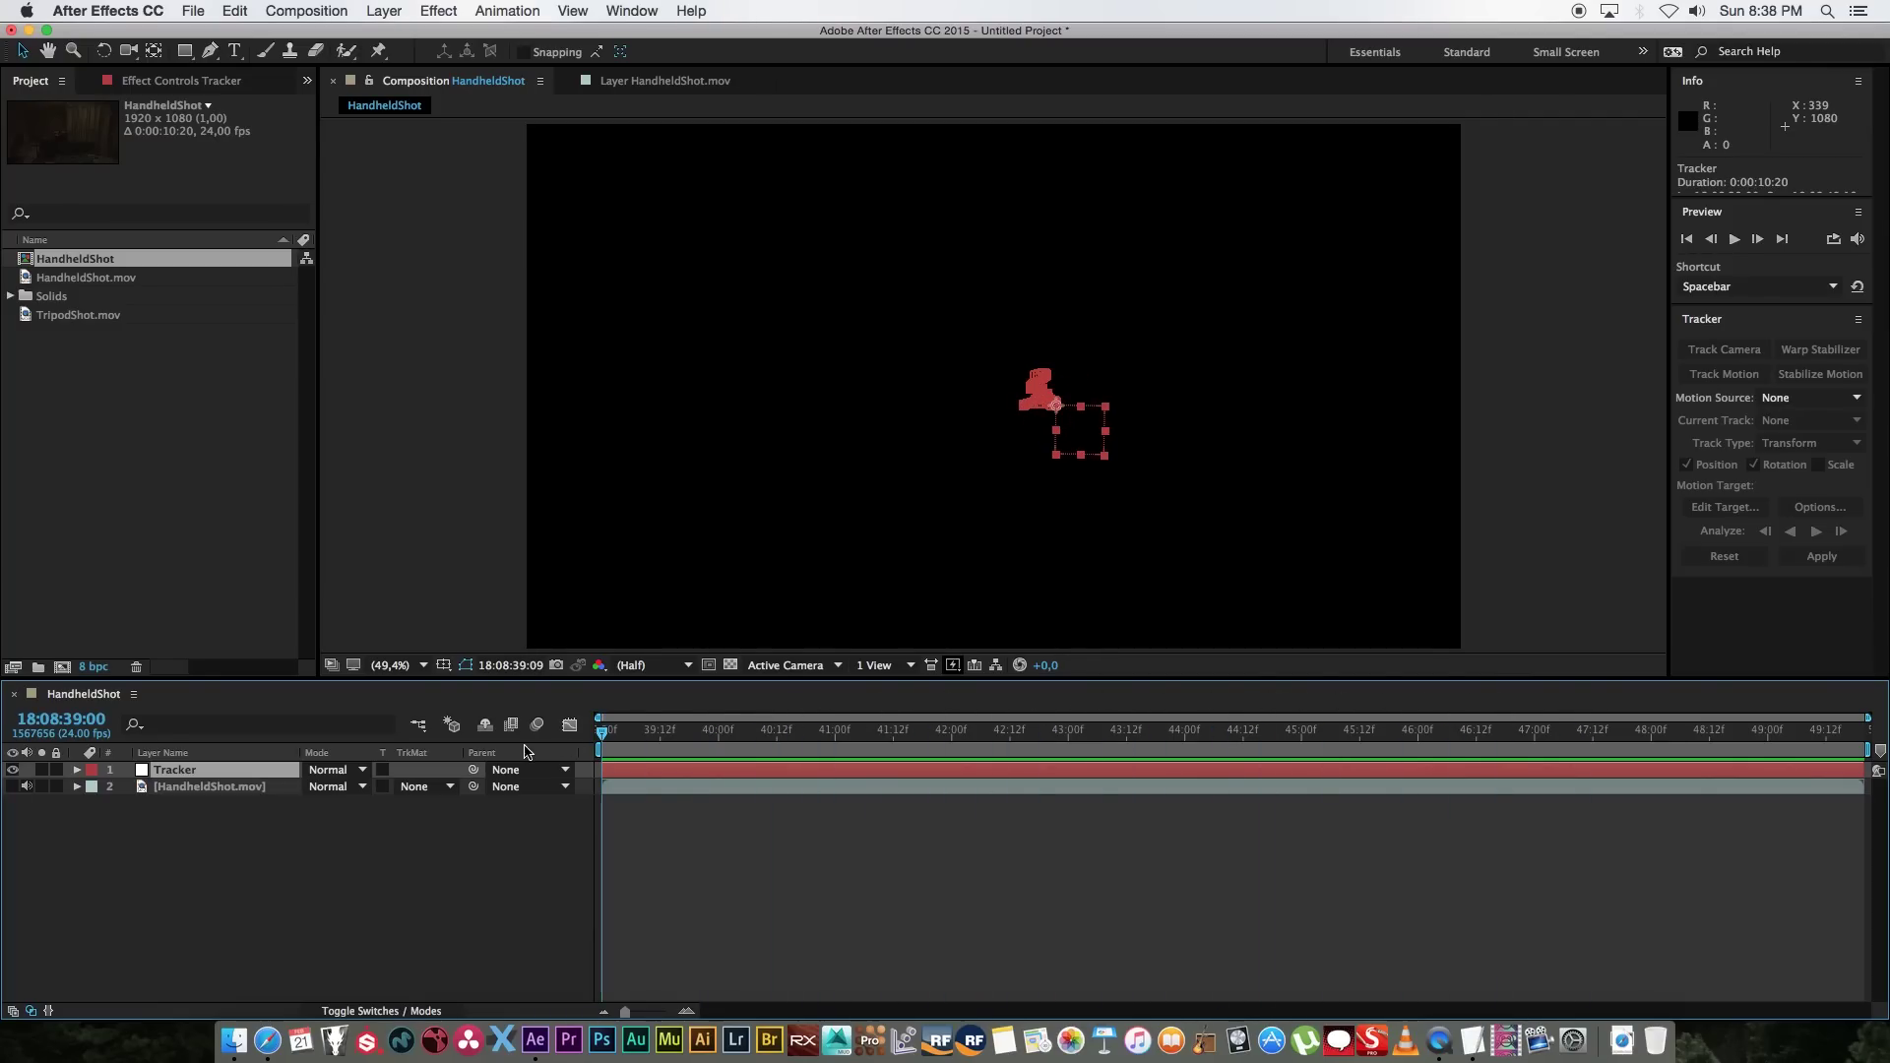
{"action": "left_click", "coordinate": [256, 846]}
{"action": "left_click", "coordinate": [179, 788]}
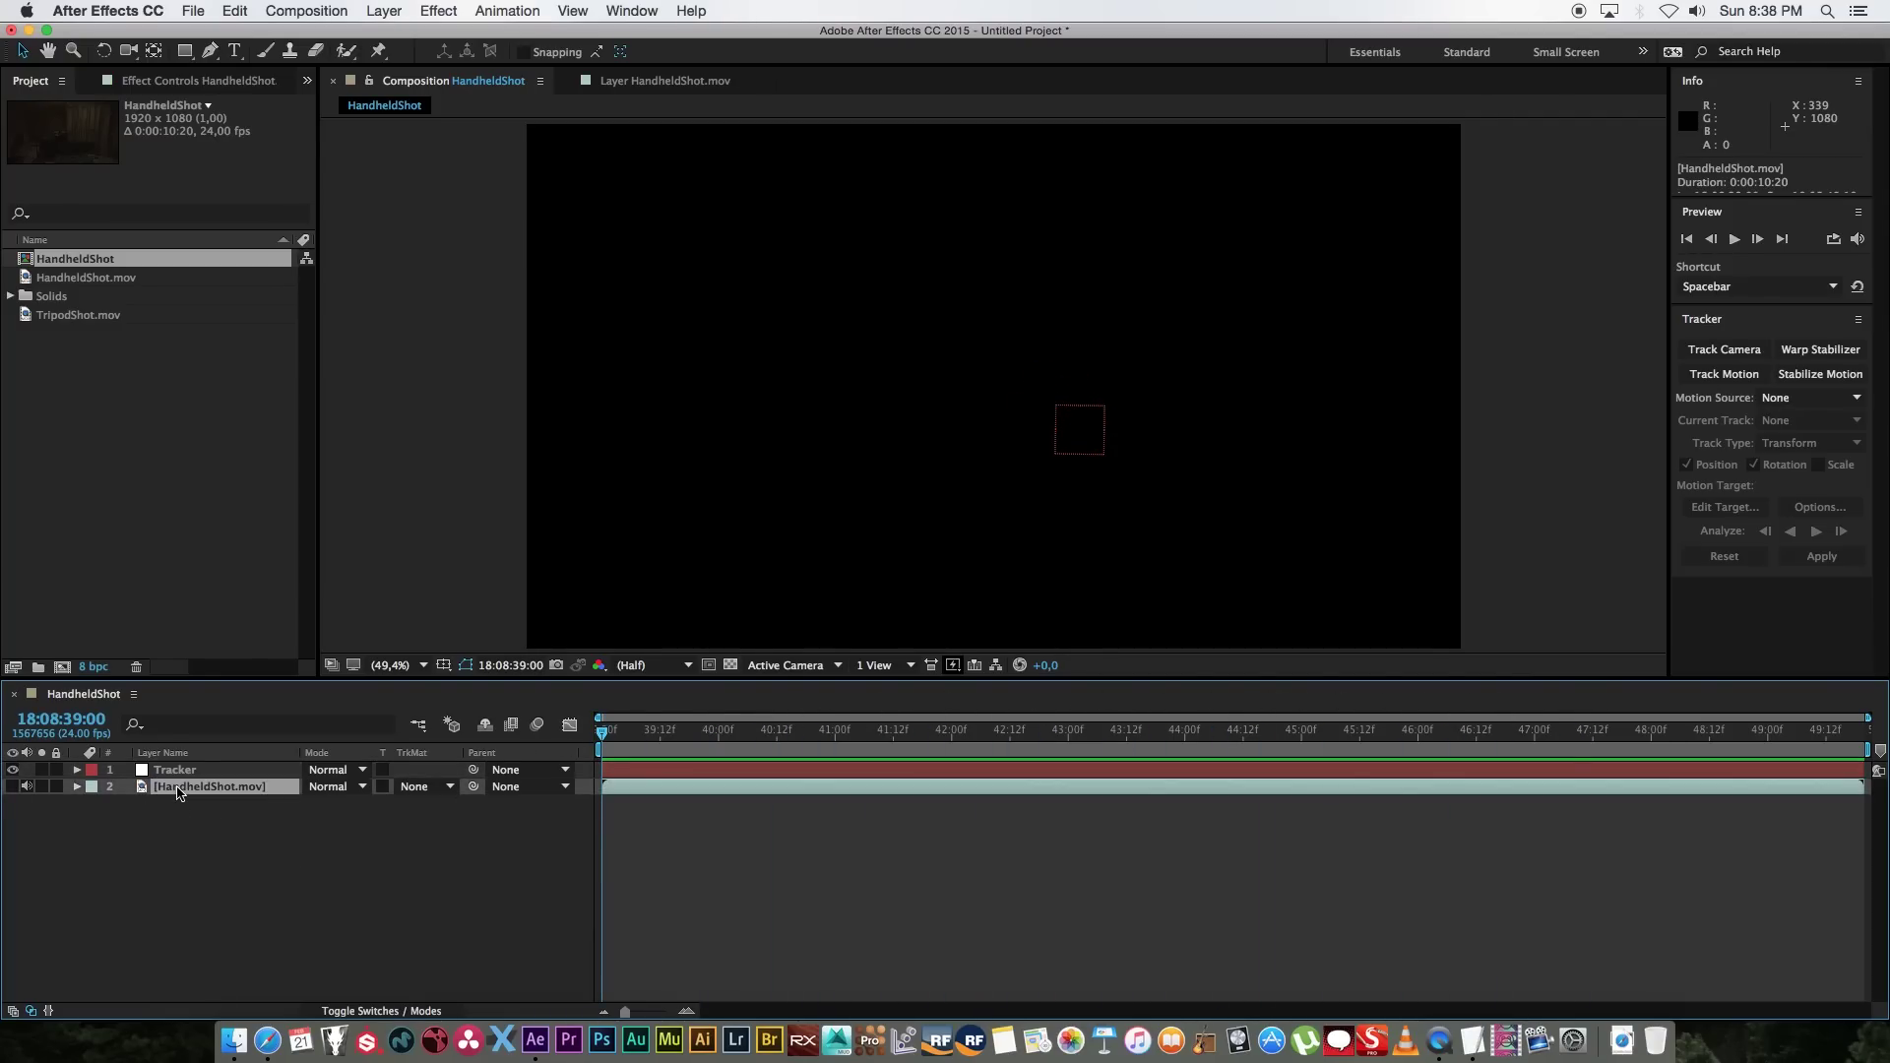
{"action": "key", "text": "Delete"}
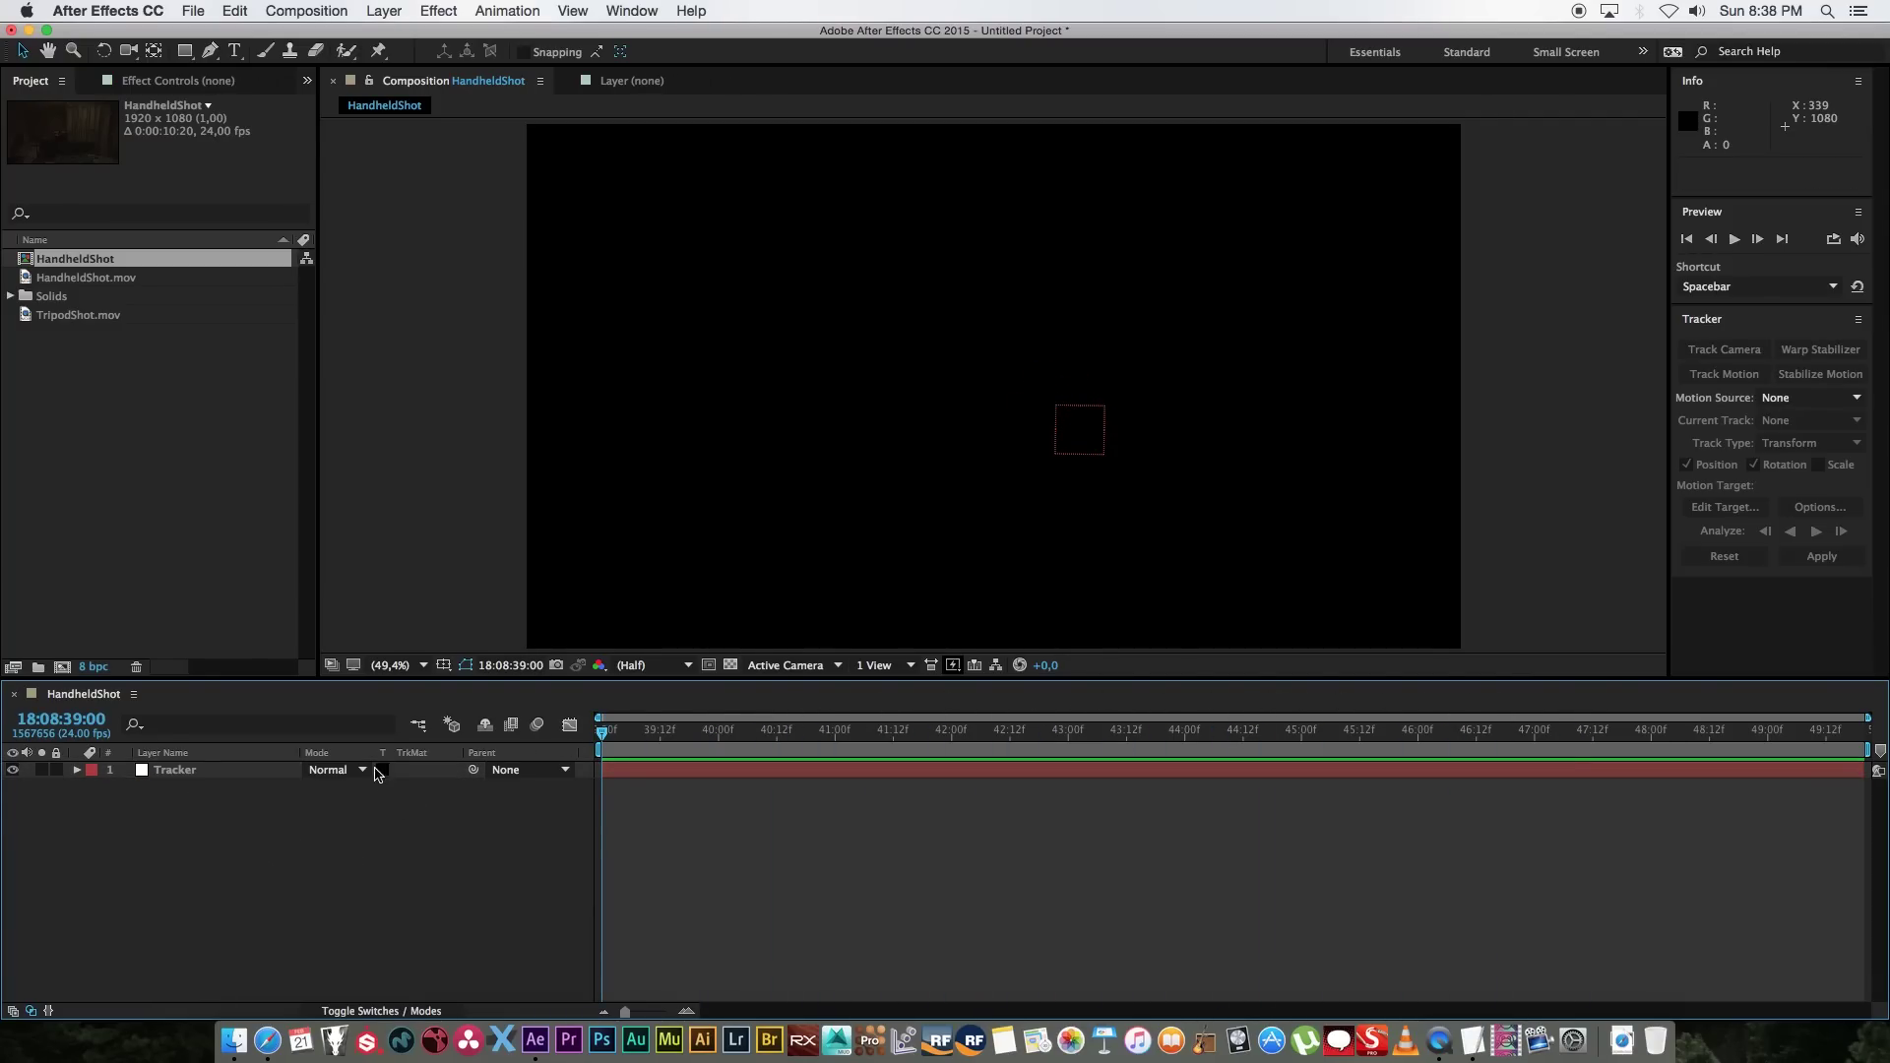
Step: Add TripodShot.mov to the comp beneath Tracker and return the playhead to the start
{"action": "left_click", "coordinate": [65, 315]}
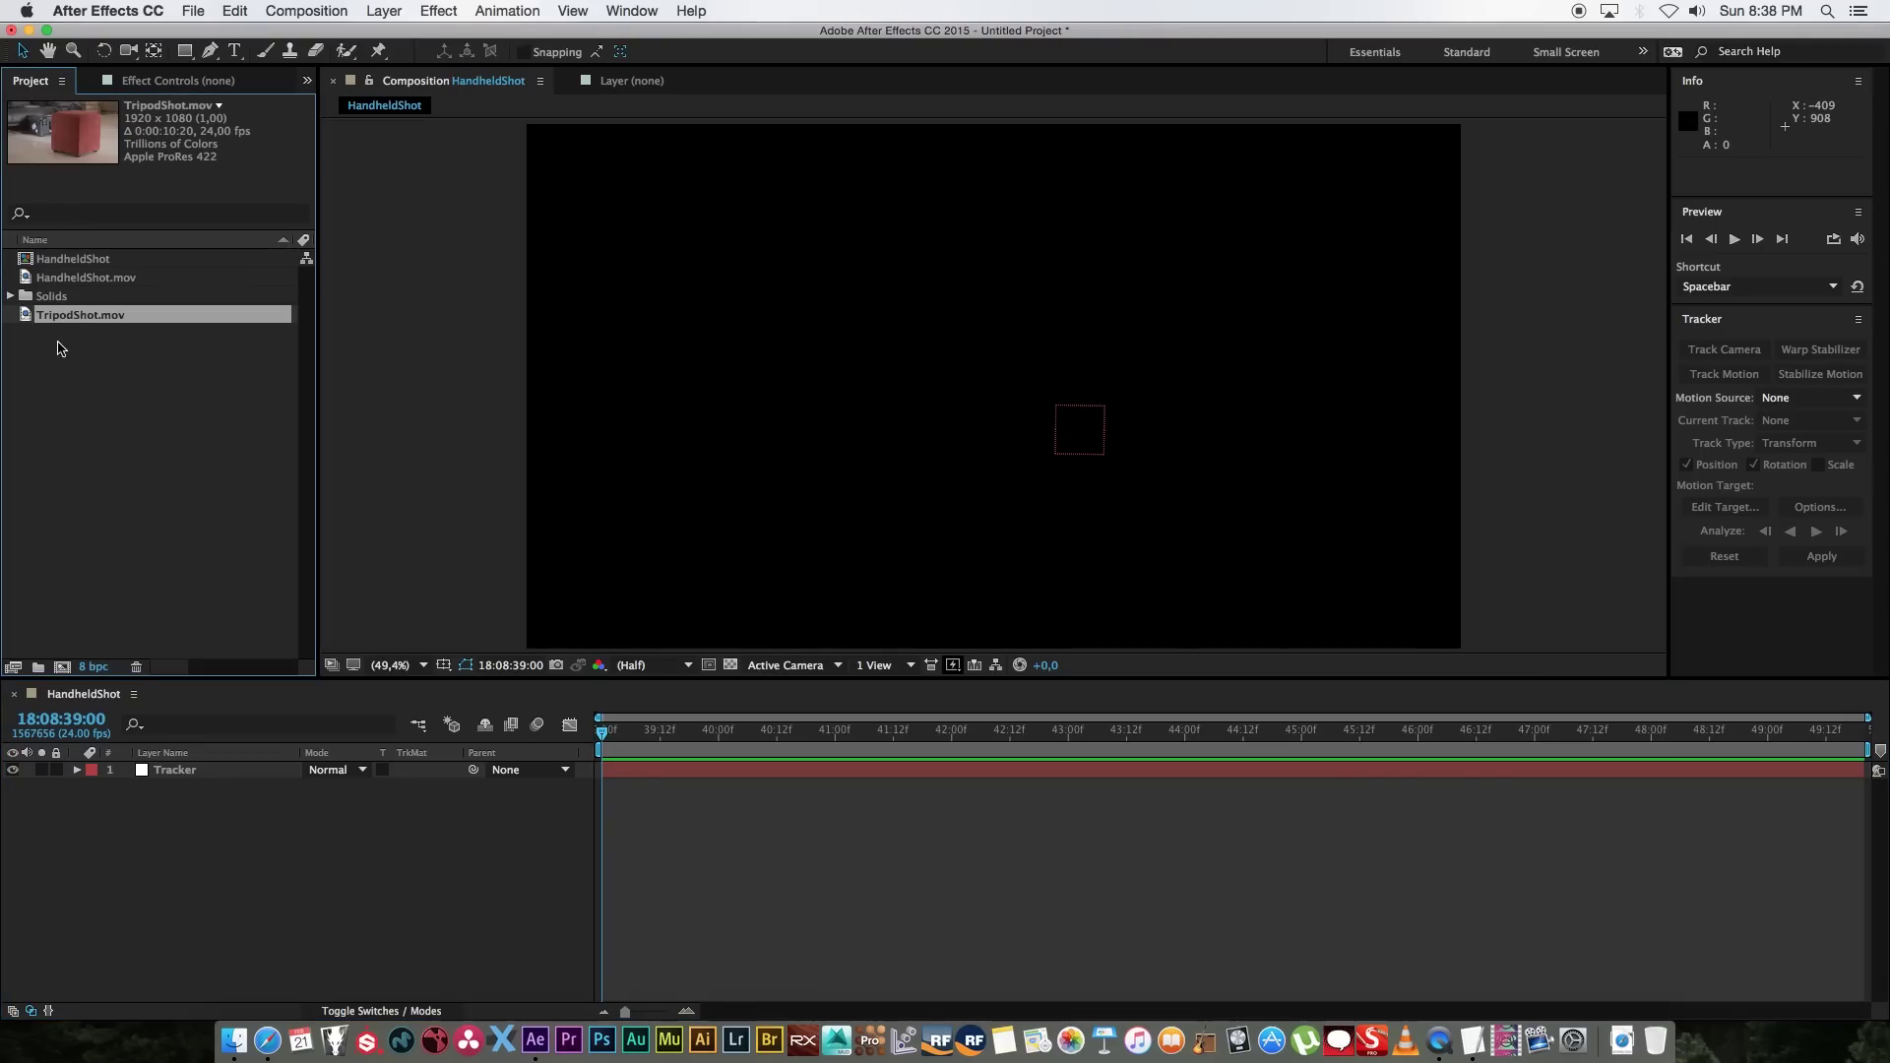
{"action": "left_click_drag", "start_coordinate": [21, 317], "coordinate": [385, 859]}
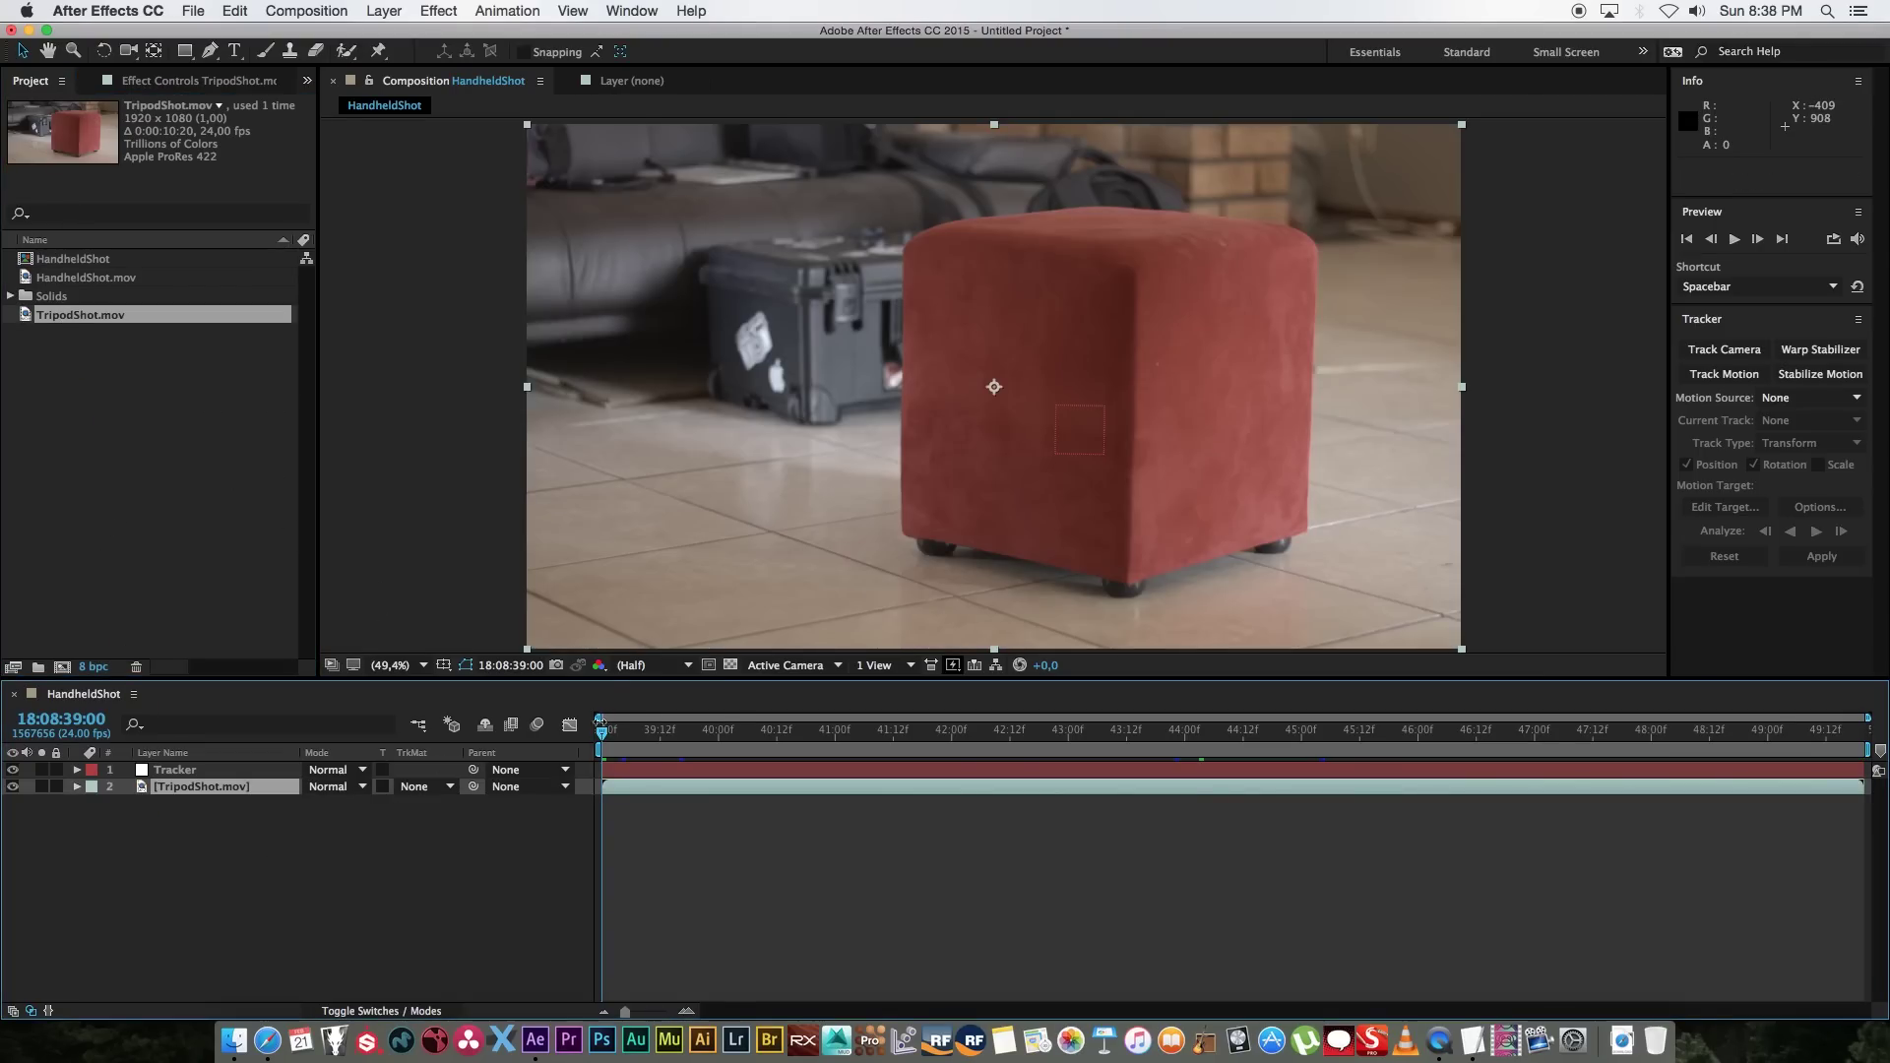
{"action": "left_click_drag", "start_coordinate": [602, 722], "coordinate": [433, 790]}
{"action": "left_click", "coordinate": [148, 835]}
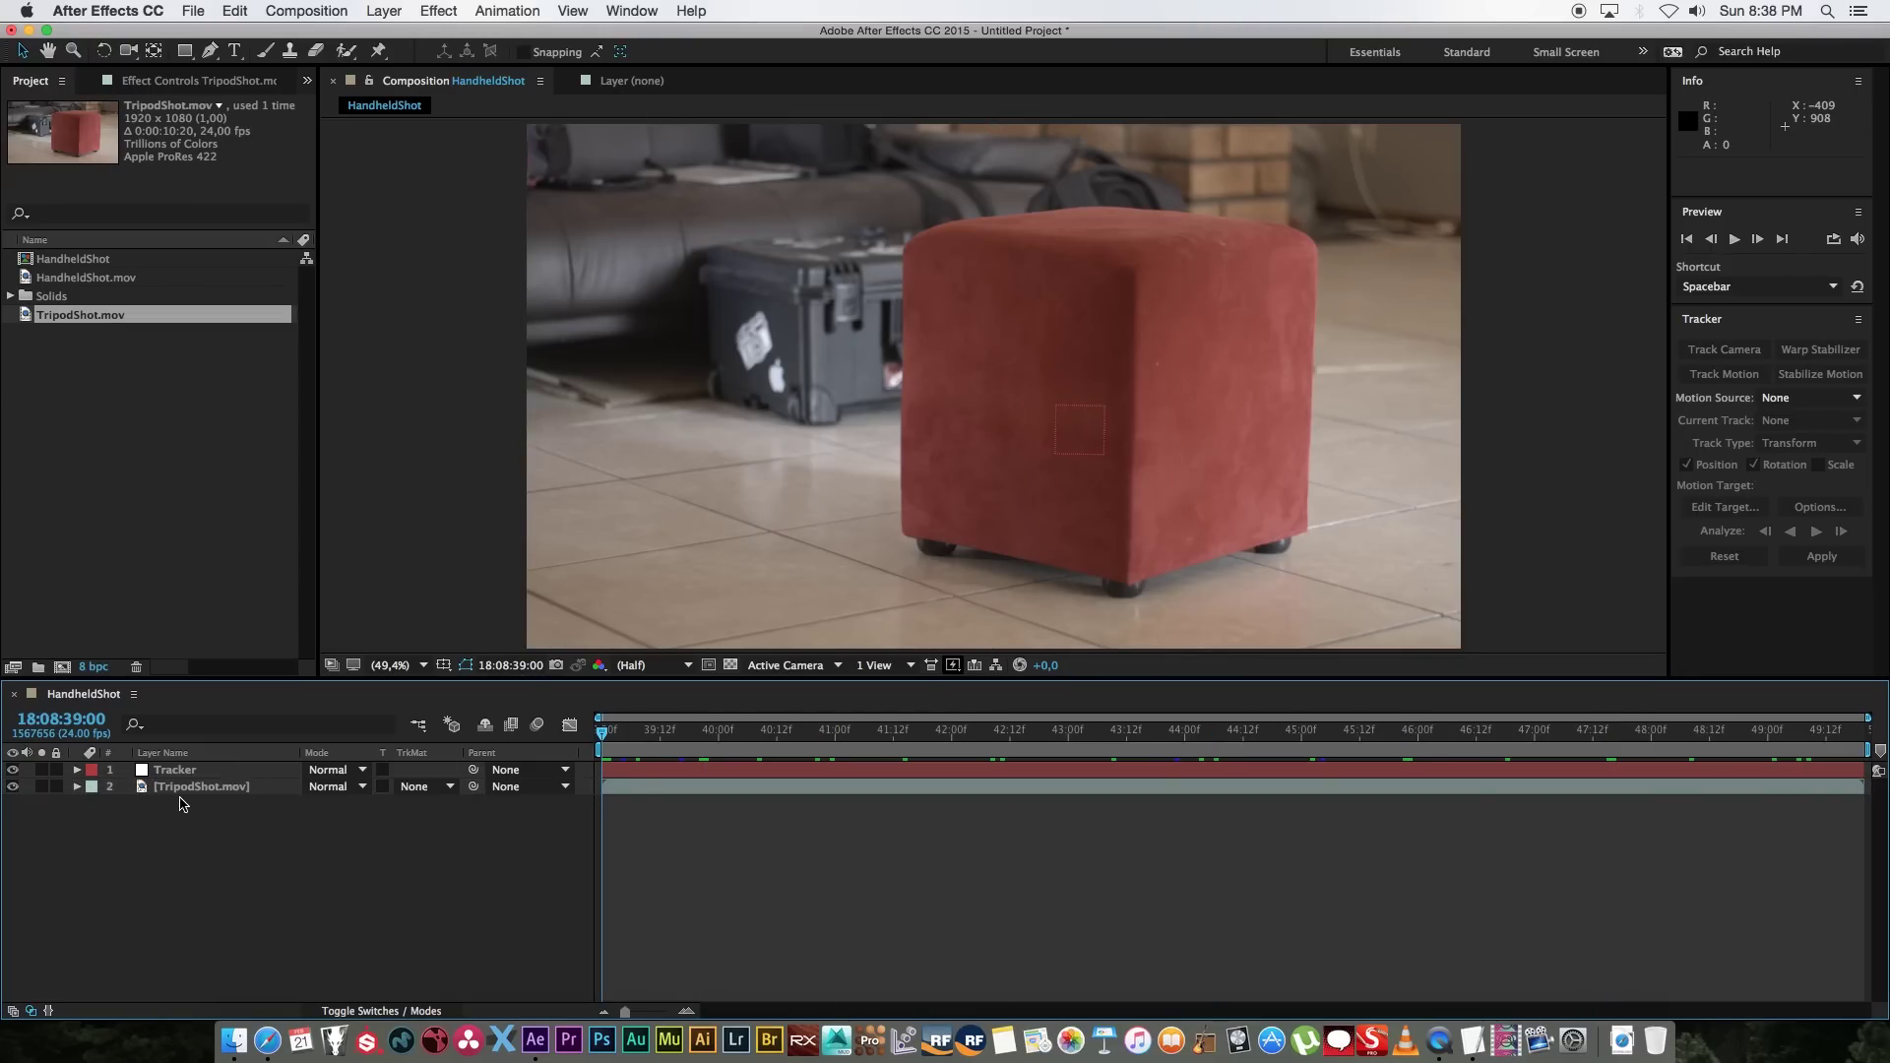
{"action": "left_click", "coordinate": [202, 790]}
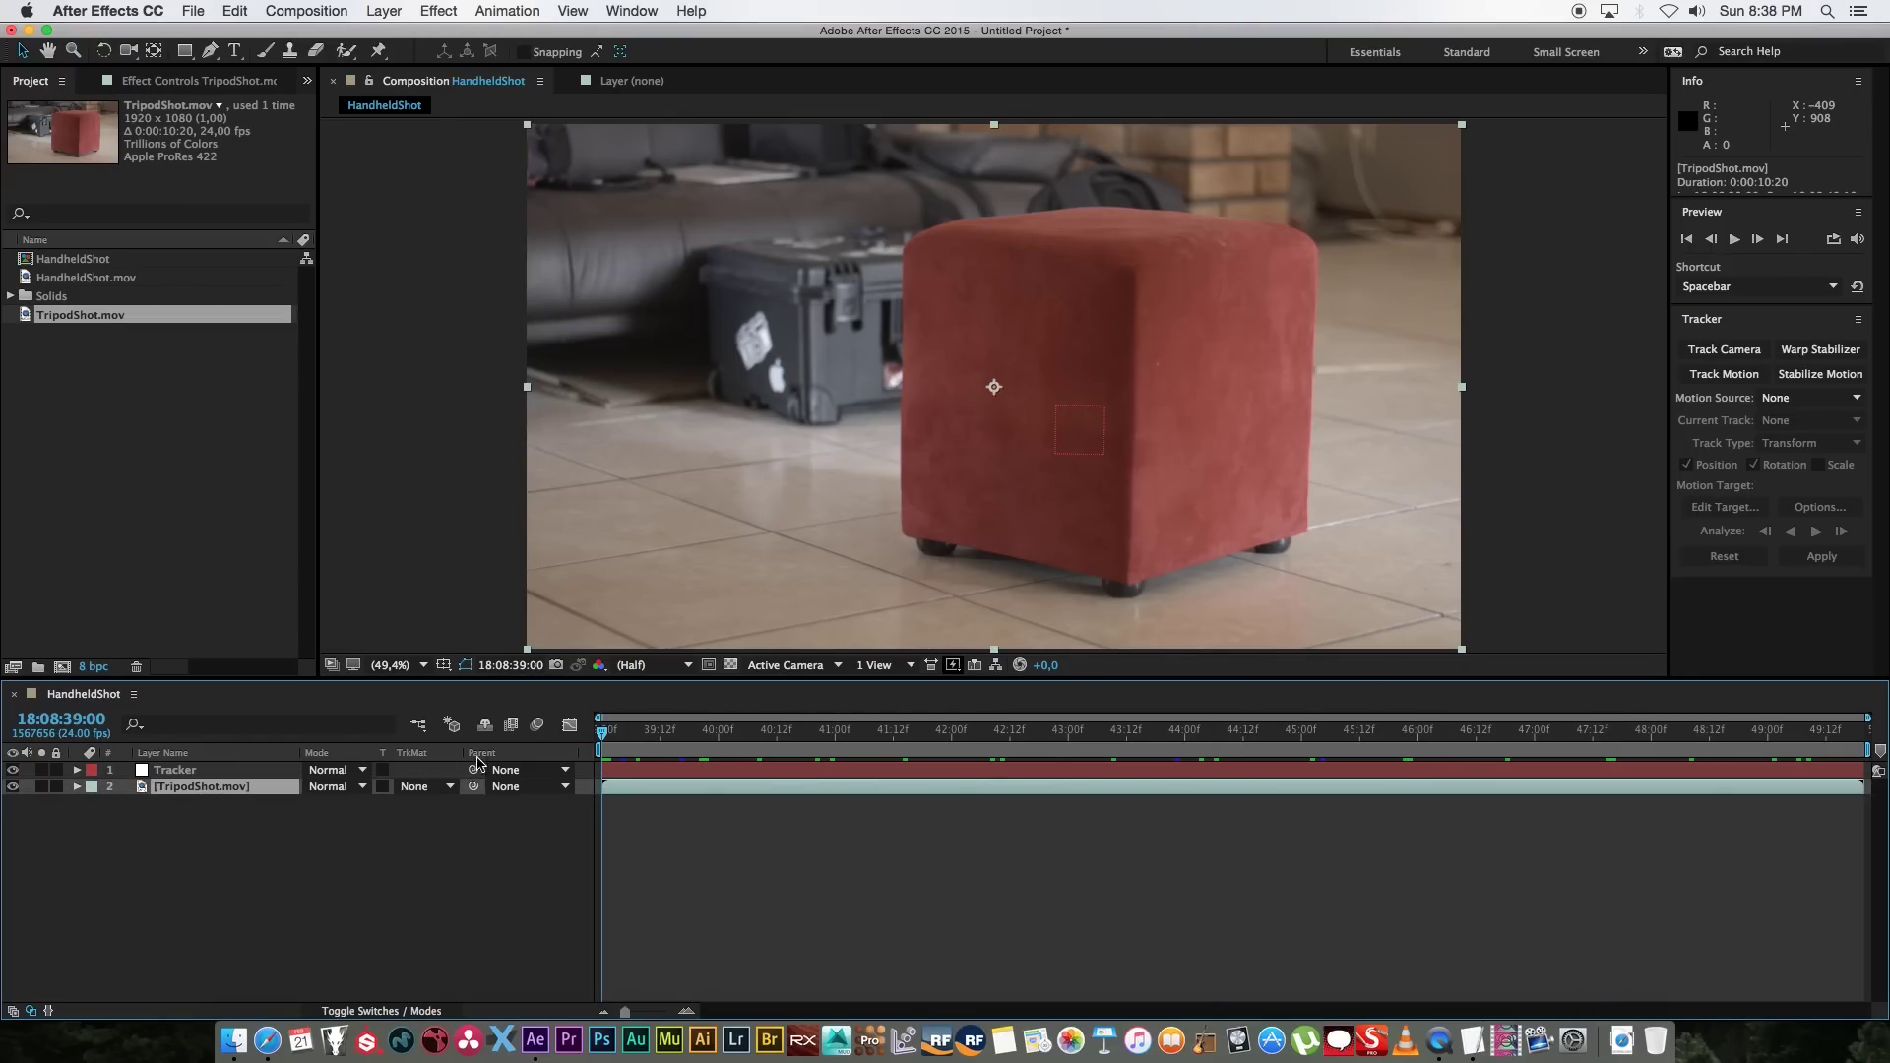
Step: Parent TripodShot.mov to the Tracker null and preview the inherited shake
{"action": "left_click_drag", "start_coordinate": [466, 824], "coordinate": [179, 773]}
{"action": "key", "text": "space"}
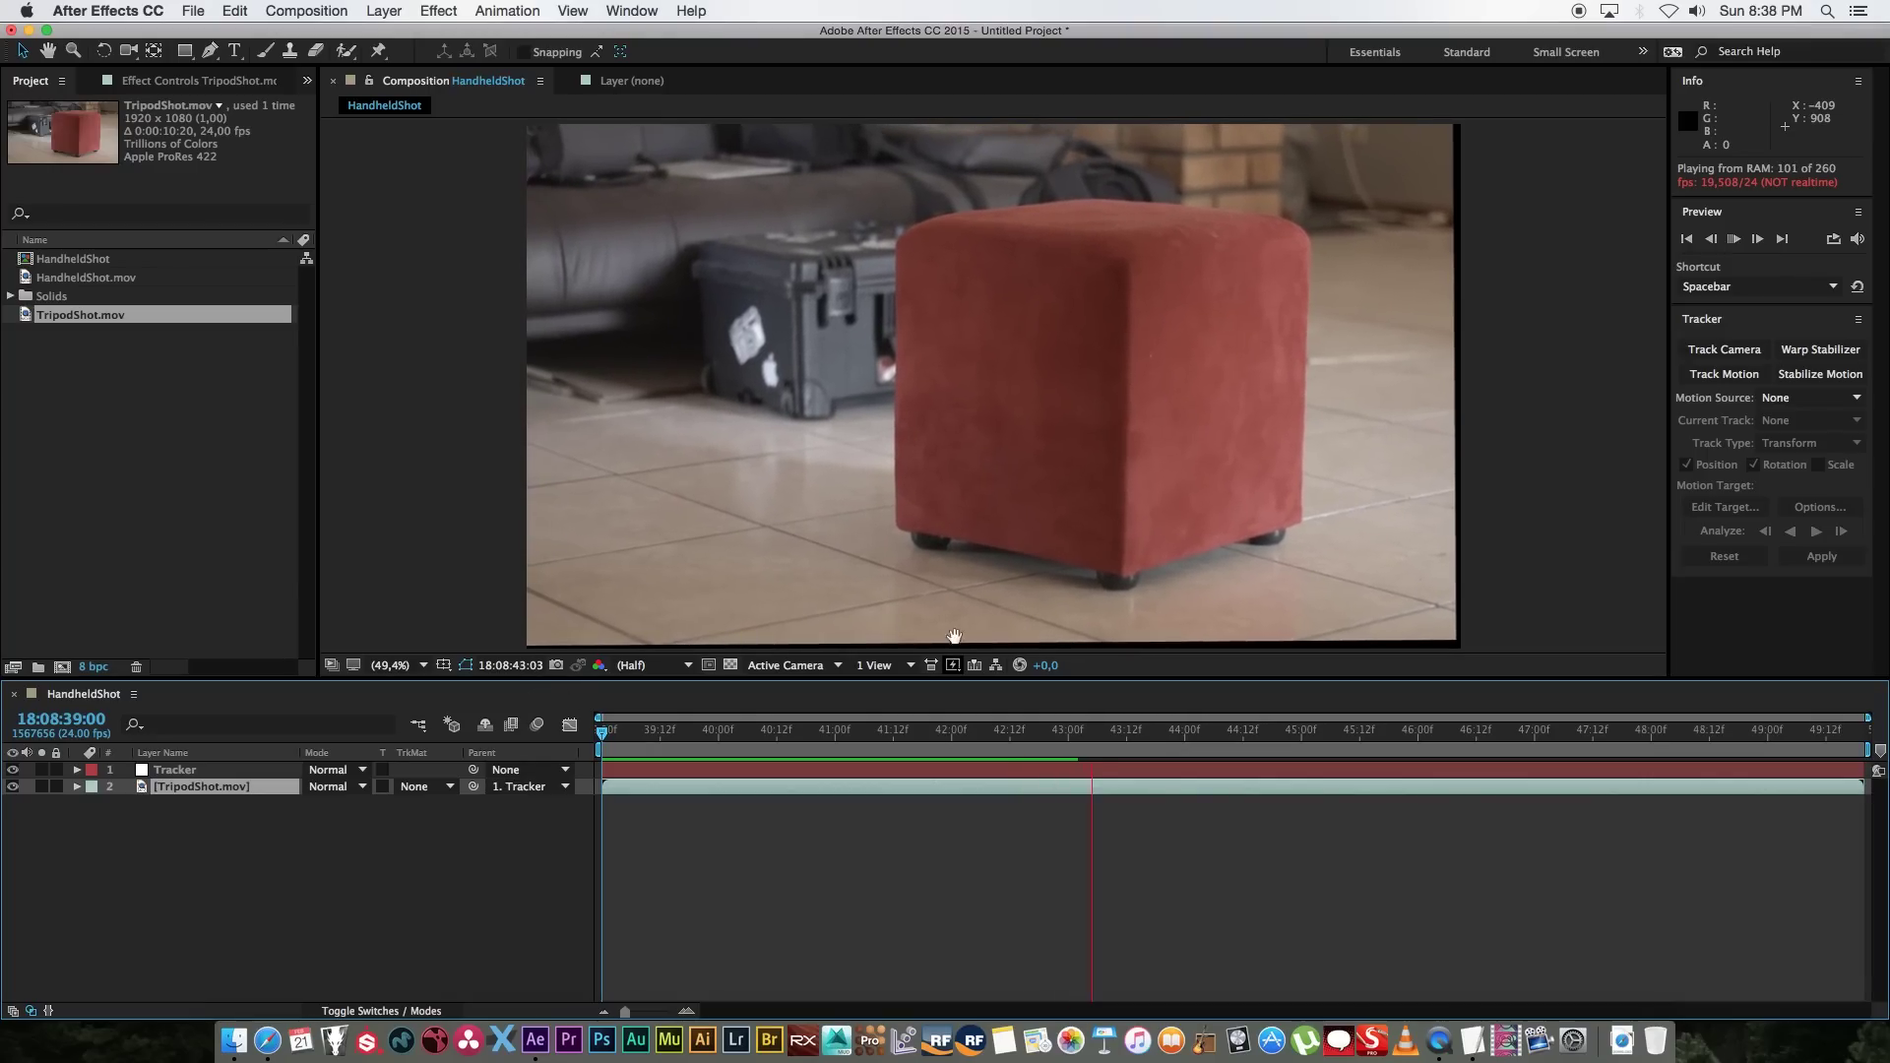
{"action": "left_click", "coordinate": [1009, 731]}
{"action": "left_click", "coordinate": [986, 732]}
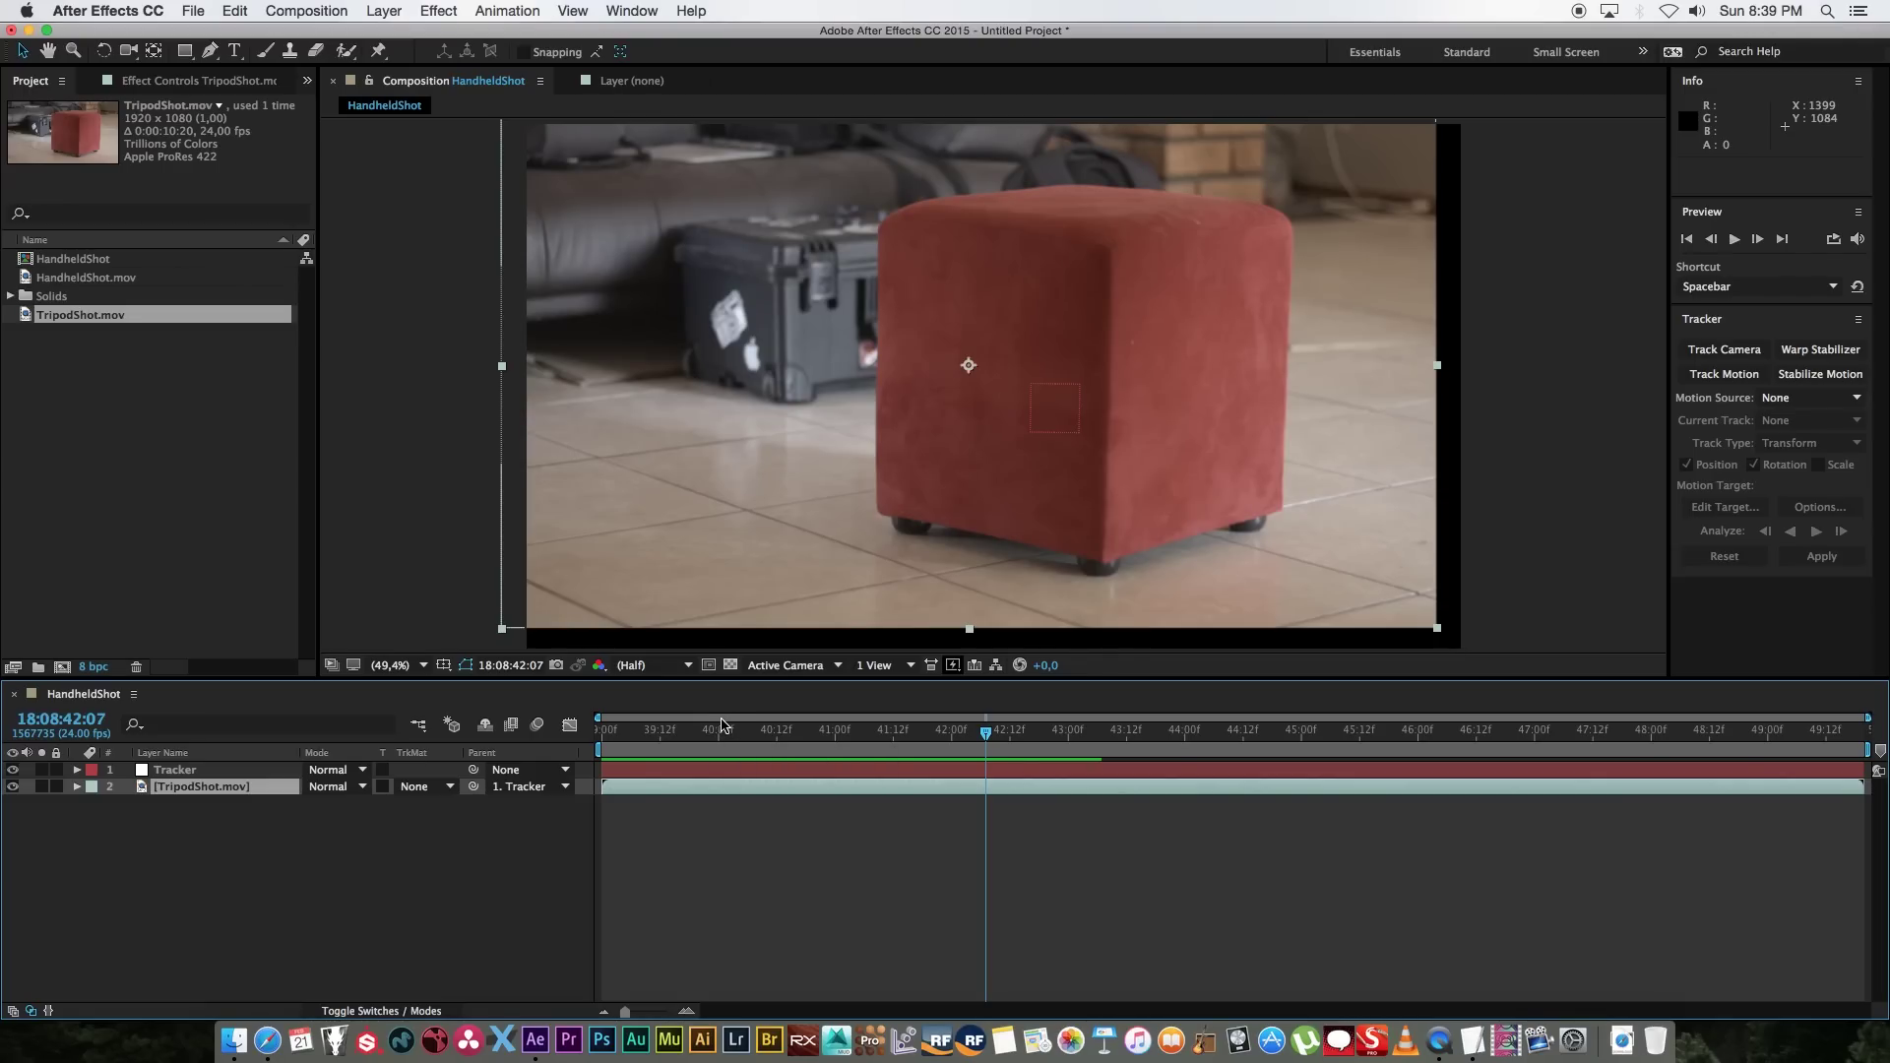
{"action": "left_click", "coordinate": [197, 844]}
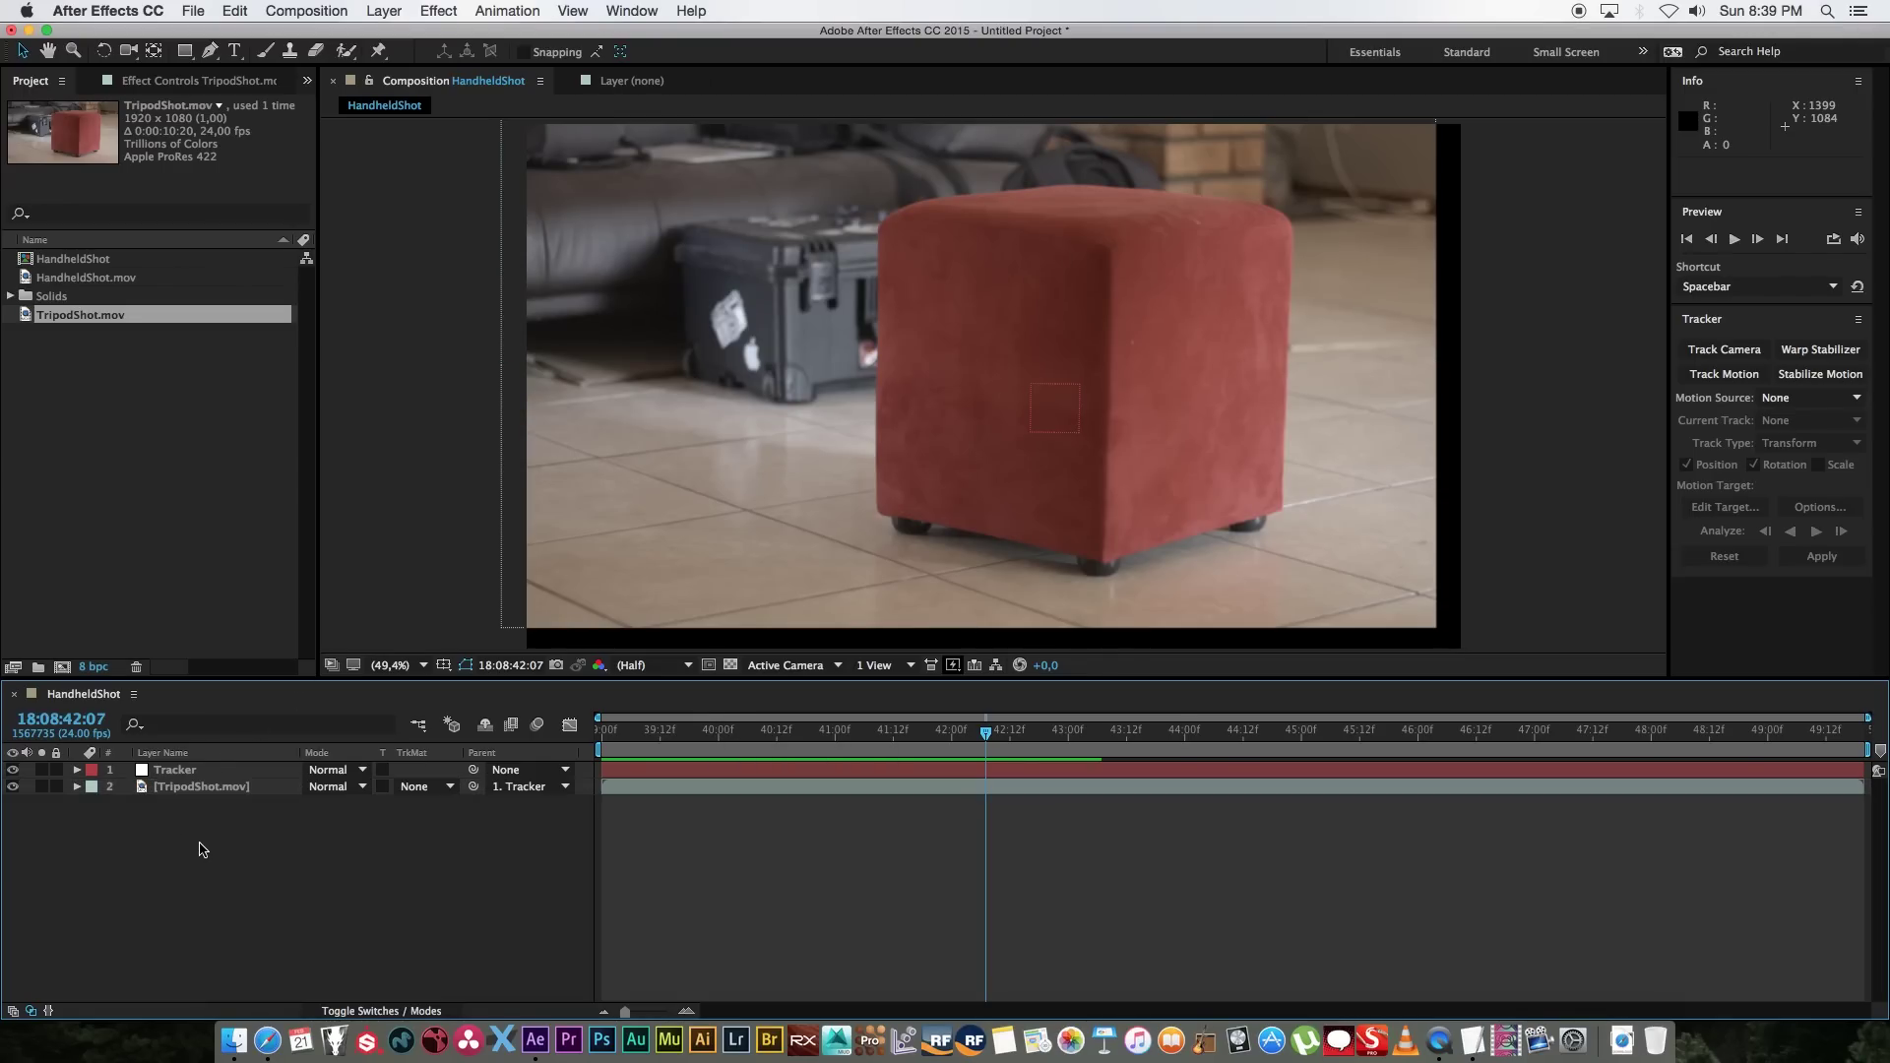
{"action": "left_click", "coordinate": [197, 793]}
Step: Raise TripodShot.mov's Scale to 109% then 114%, checking edges along the timeline and previewing
{"action": "key", "text": "s"}
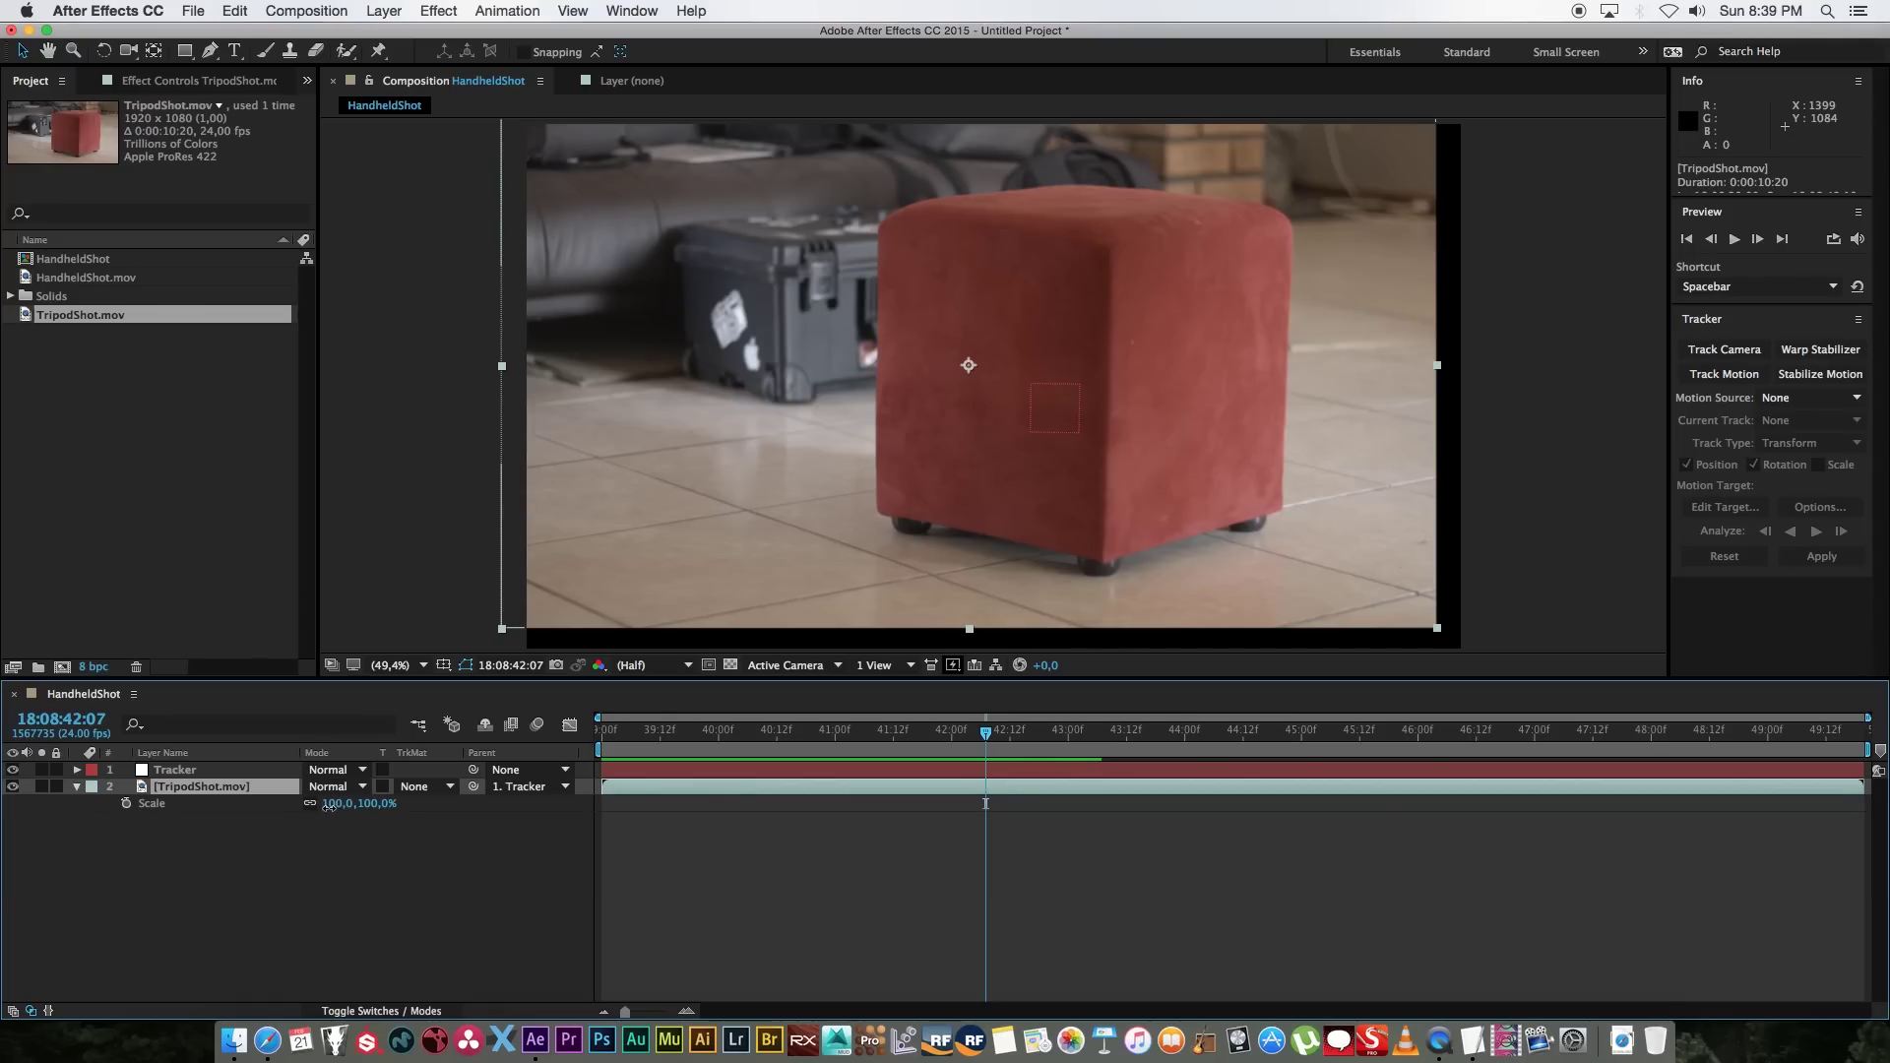
{"action": "left_click_drag", "start_coordinate": [334, 806], "coordinate": [614, 773]}
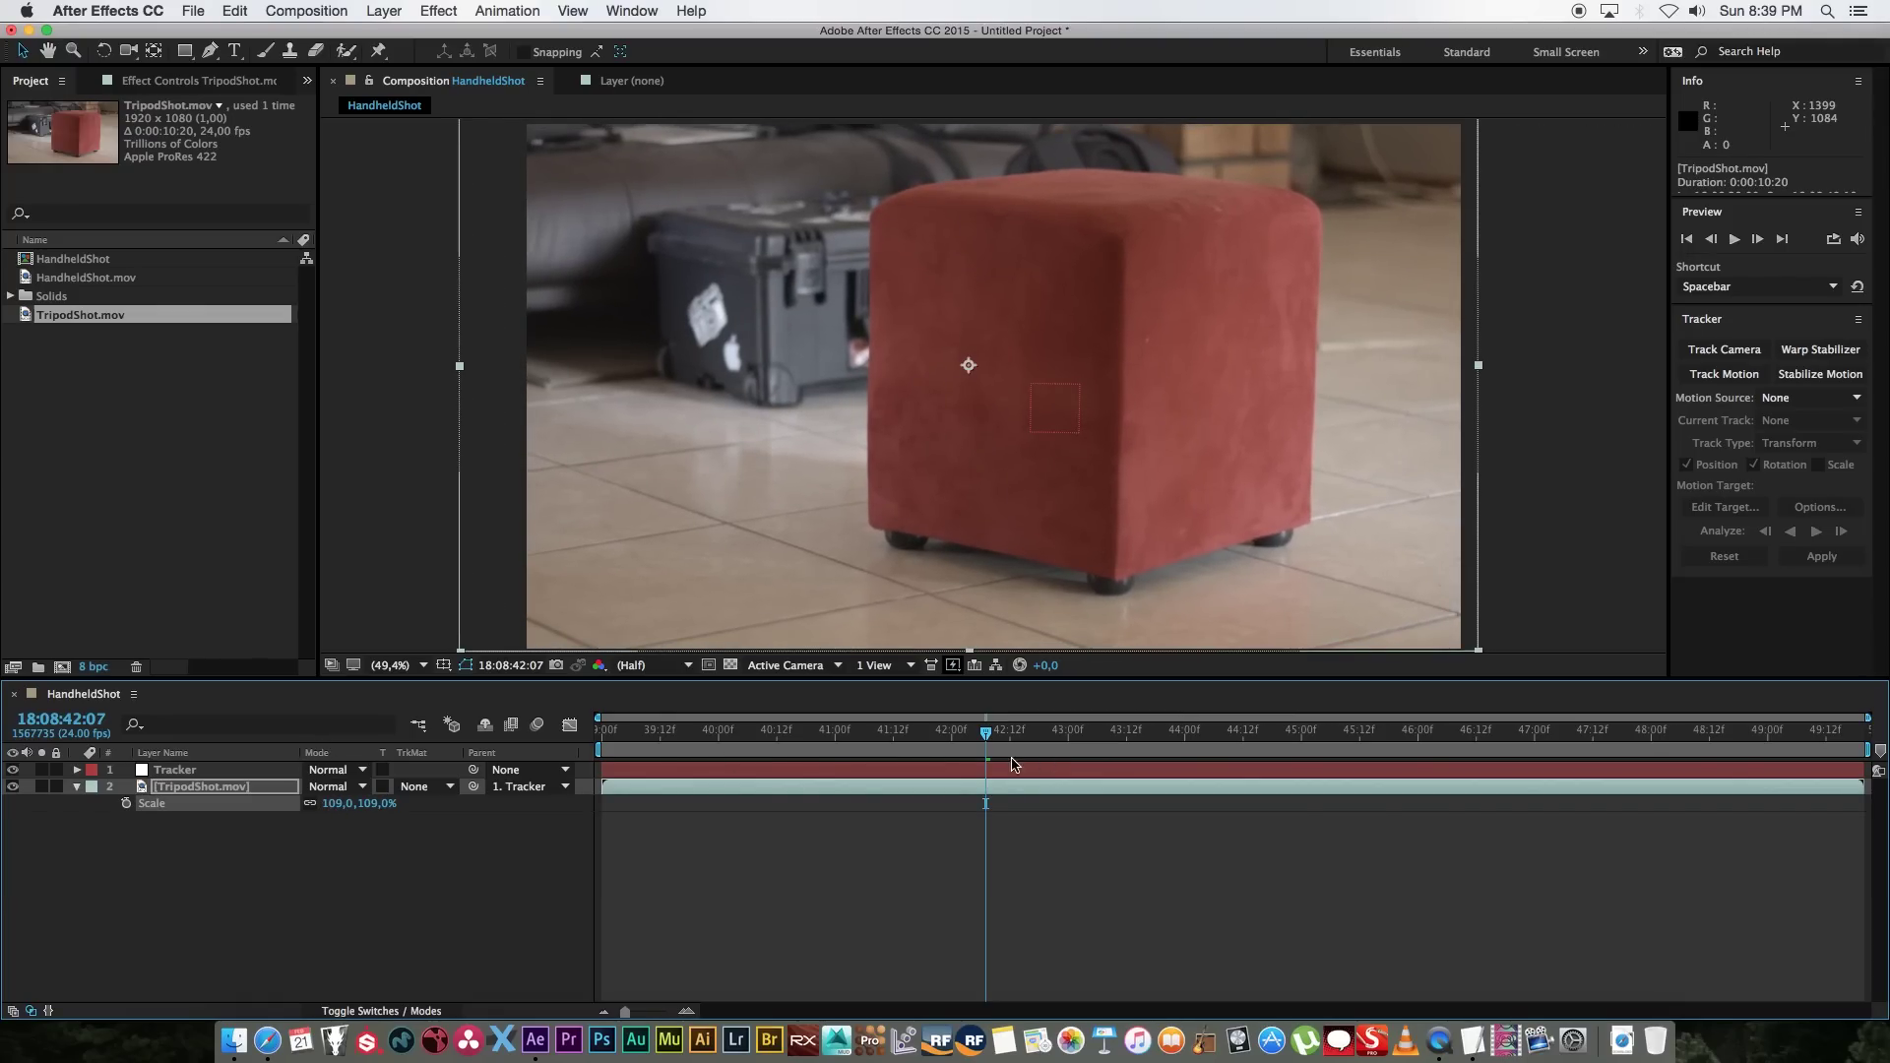
{"action": "left_click", "coordinate": [991, 737]}
{"action": "left_click_drag", "start_coordinate": [1039, 736], "coordinate": [1442, 736]}
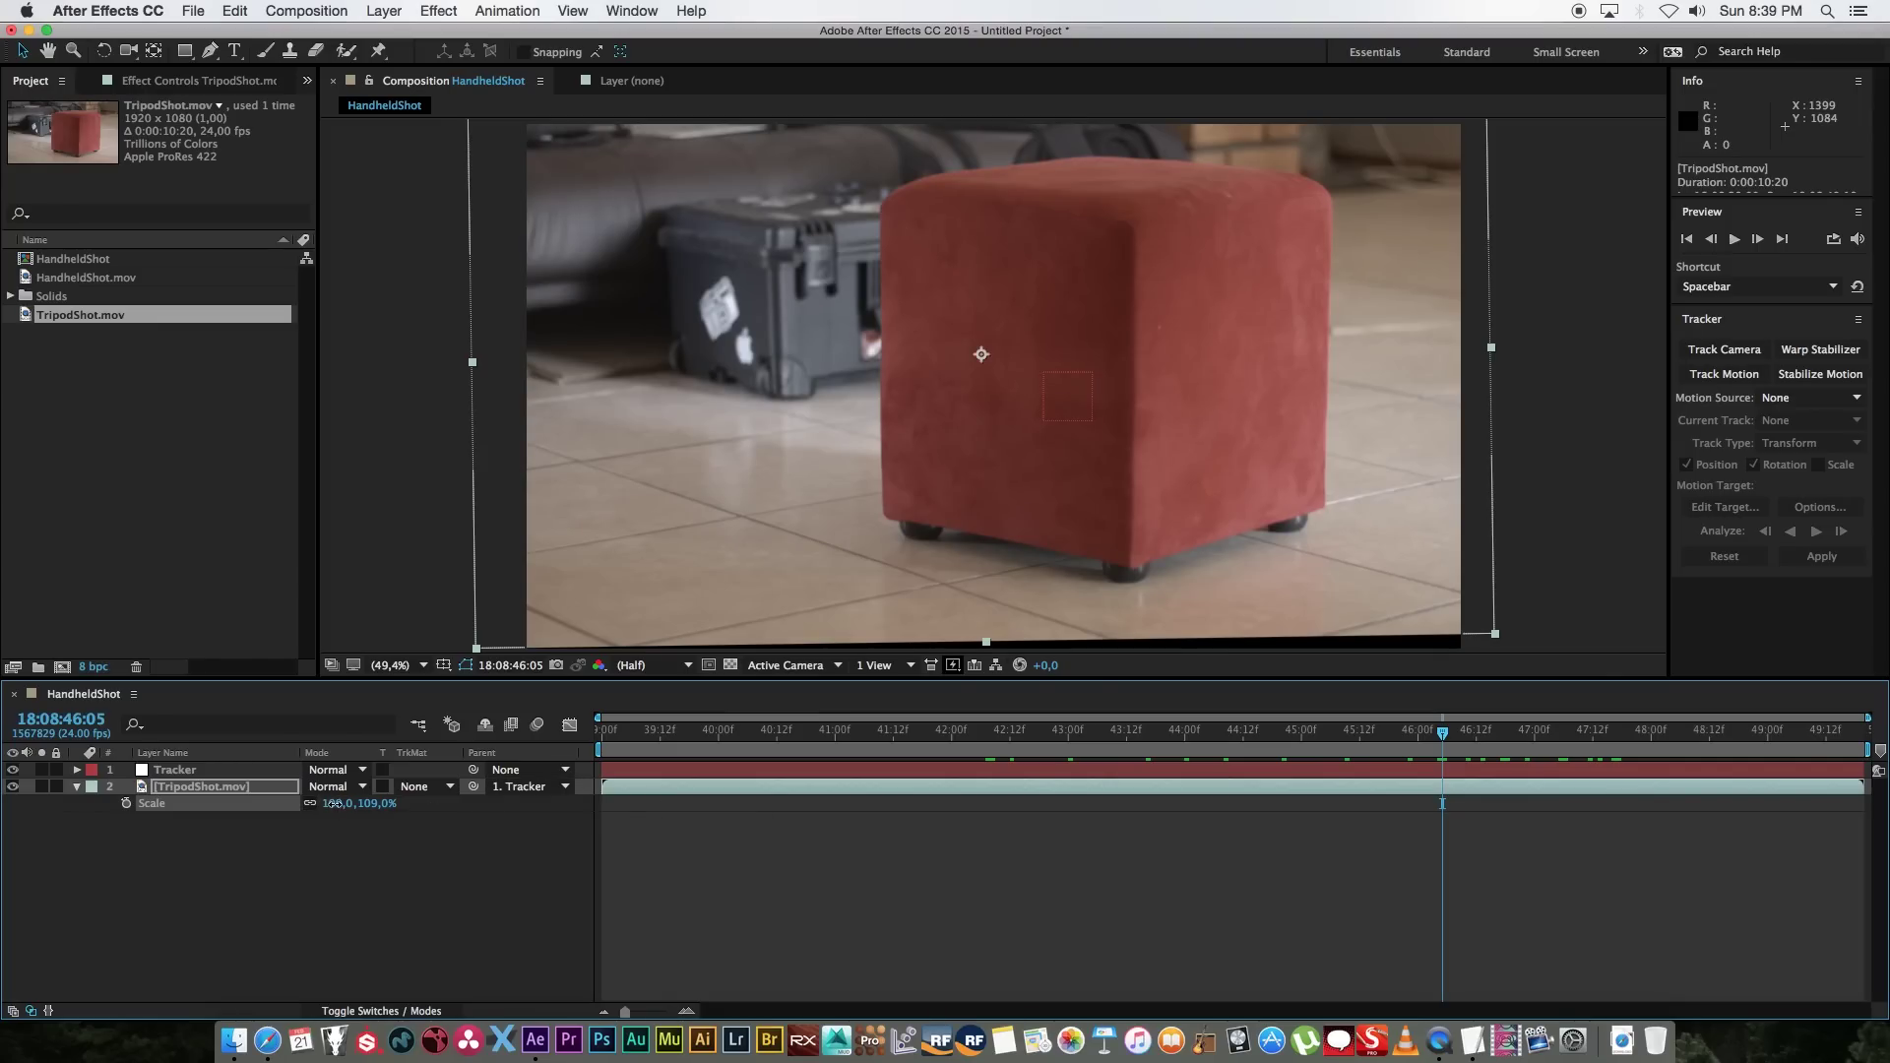
{"action": "left_click_drag", "start_coordinate": [335, 805], "coordinate": [339, 806]}
{"action": "left_click_drag", "start_coordinate": [1382, 745], "coordinate": [1866, 727]}
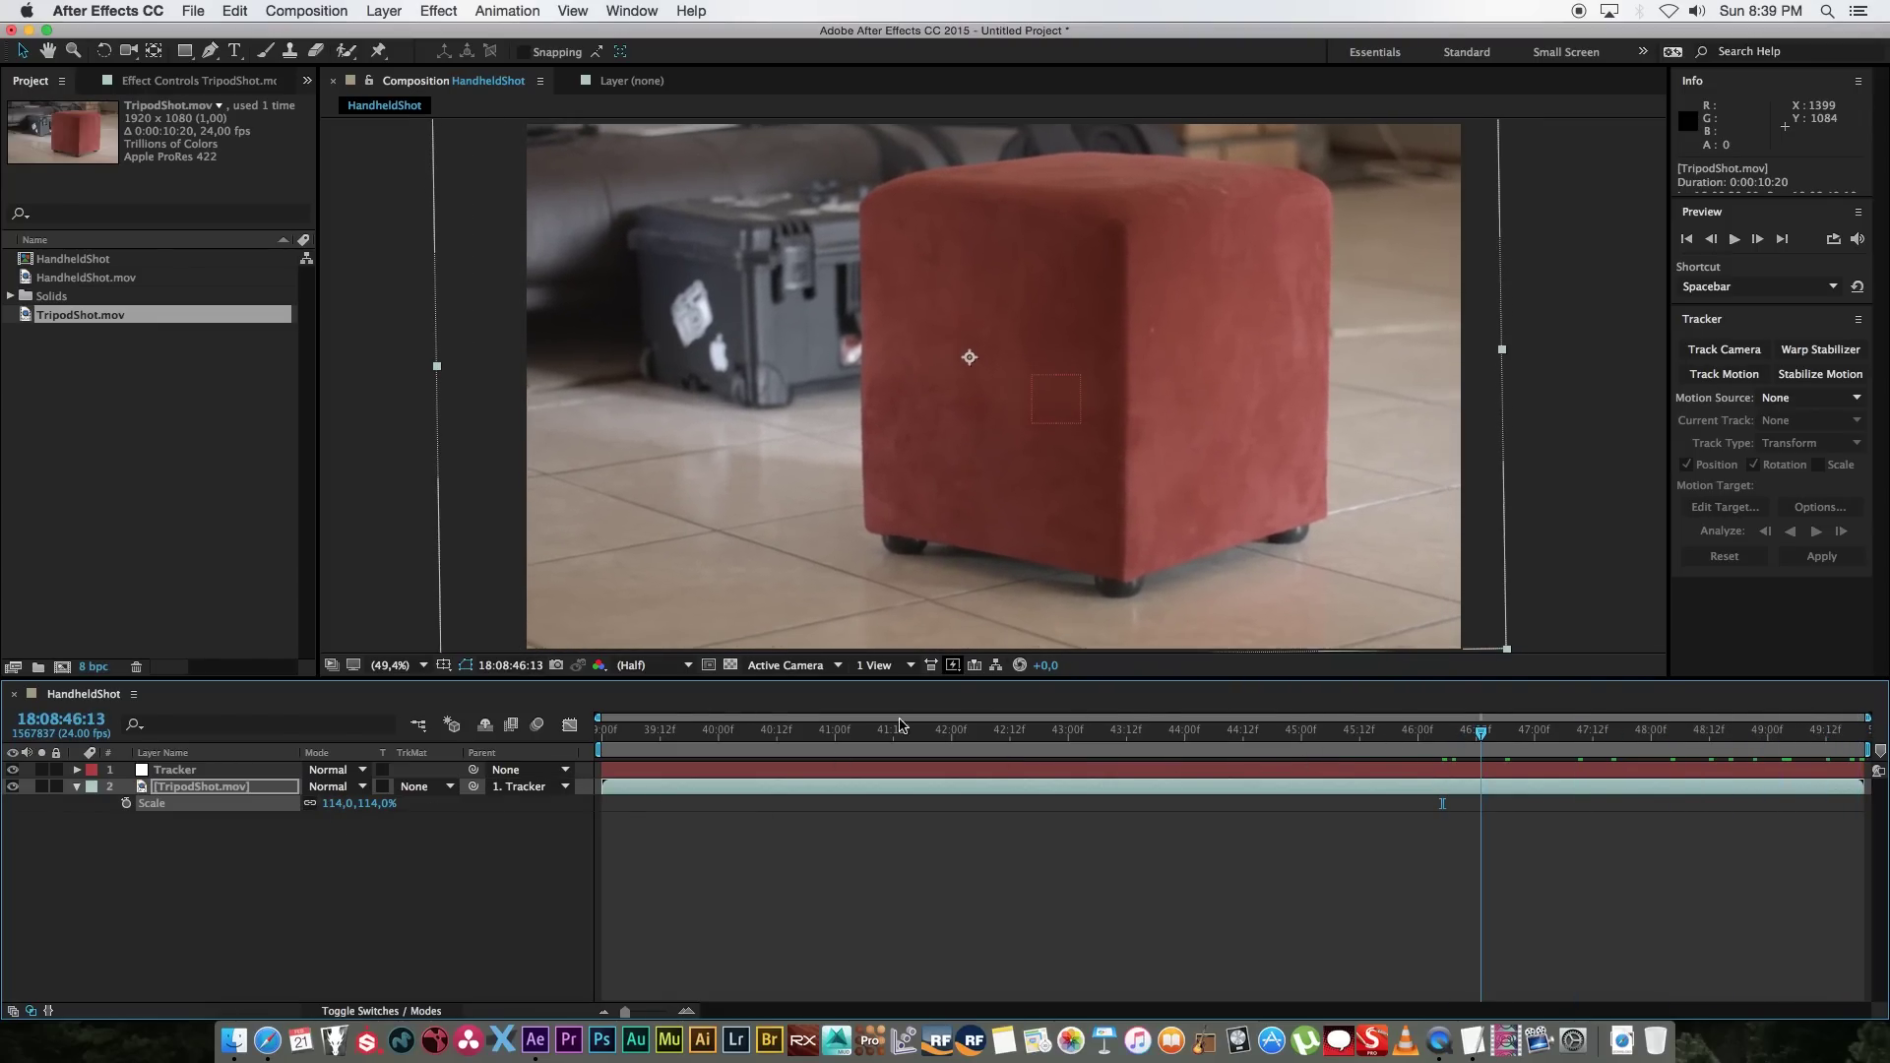
{"action": "key", "text": "space"}
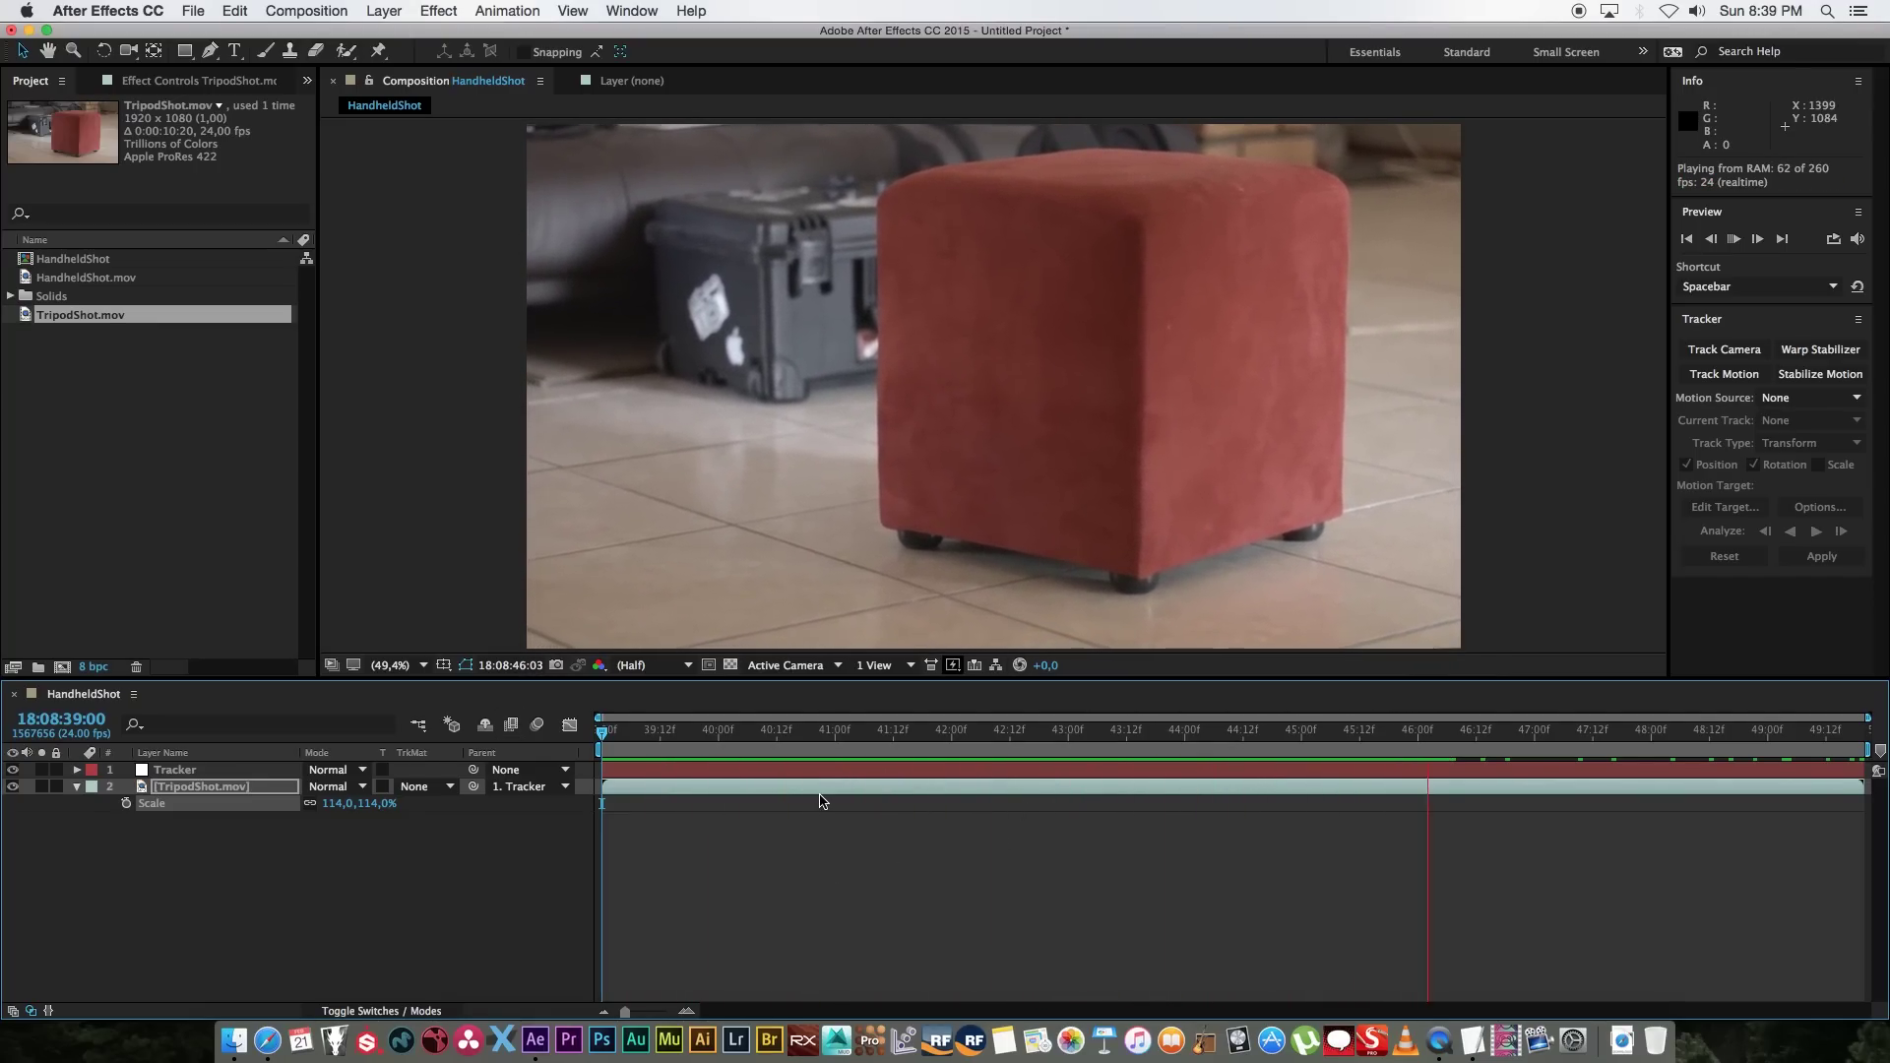
{"action": "key", "text": "space"}
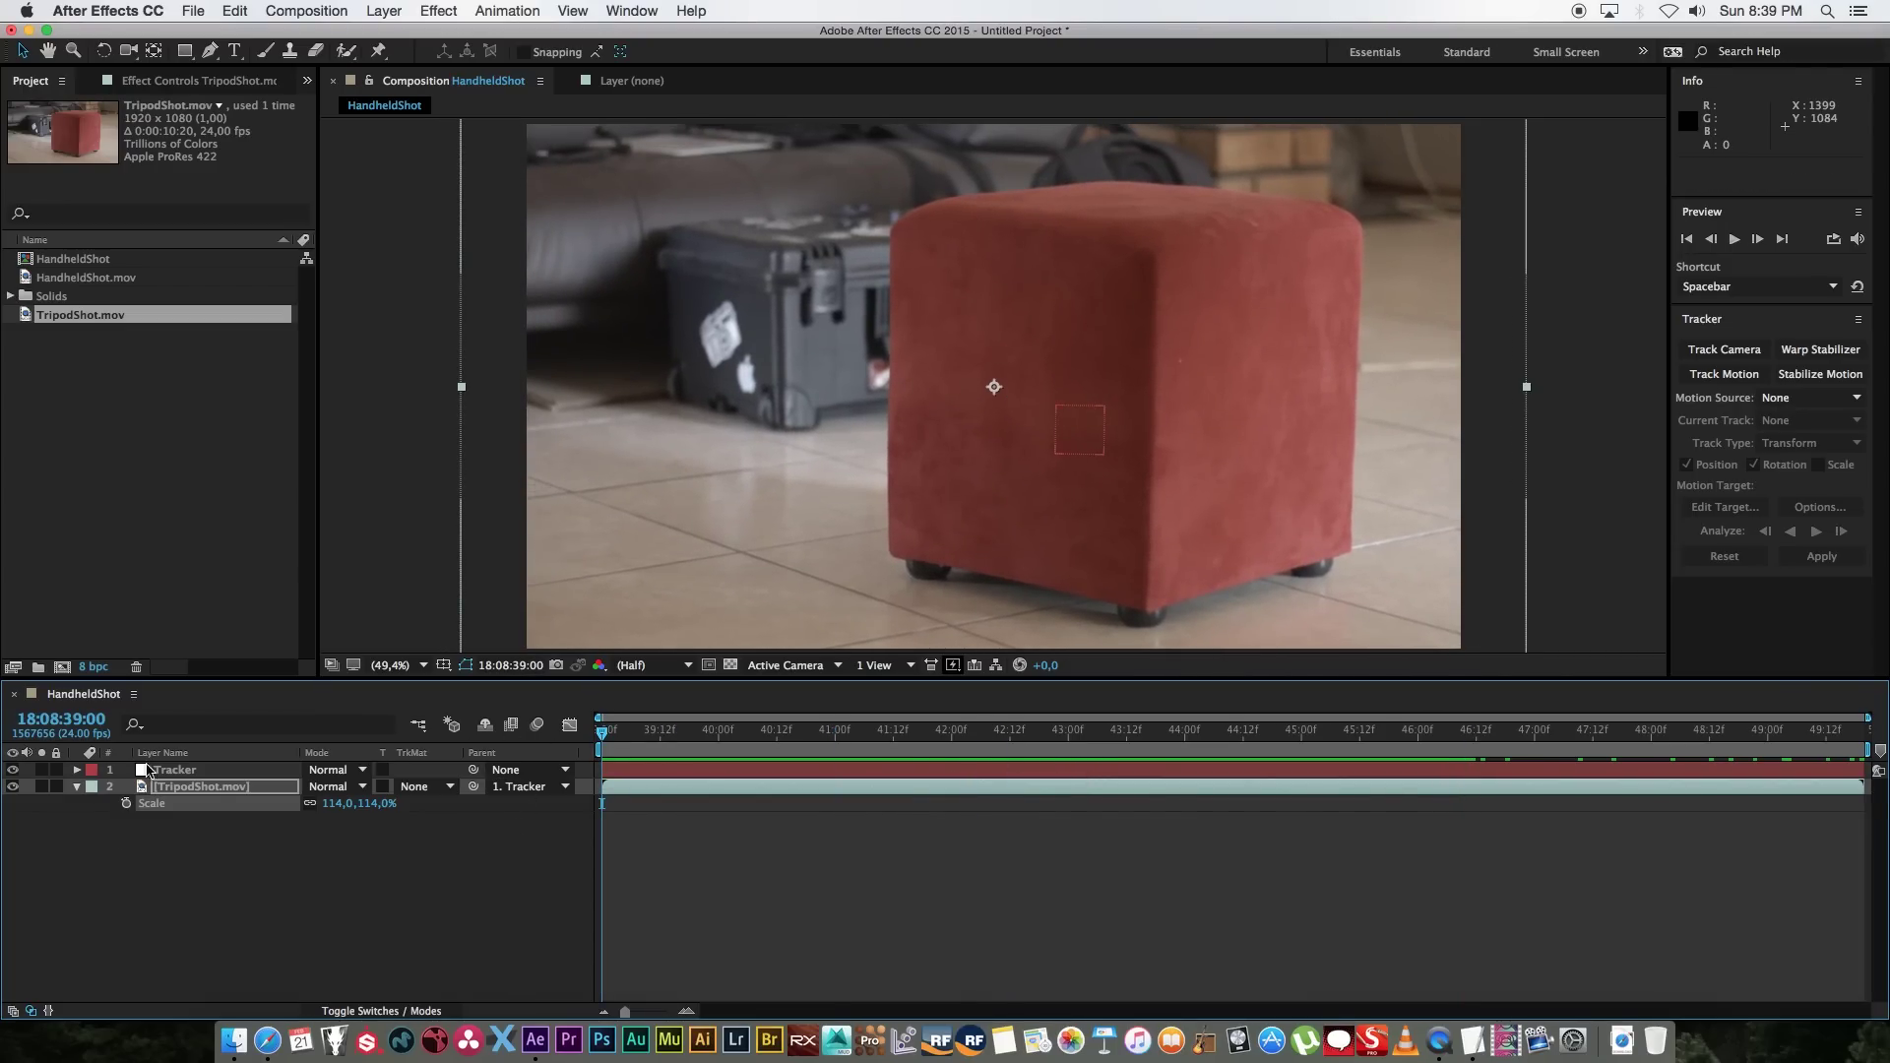
Step: Select the Tracker null's Position and Rotation keyframes and copy them with Cmd+C
{"action": "left_click", "coordinate": [77, 787]}
{"action": "left_click", "coordinate": [77, 769]}
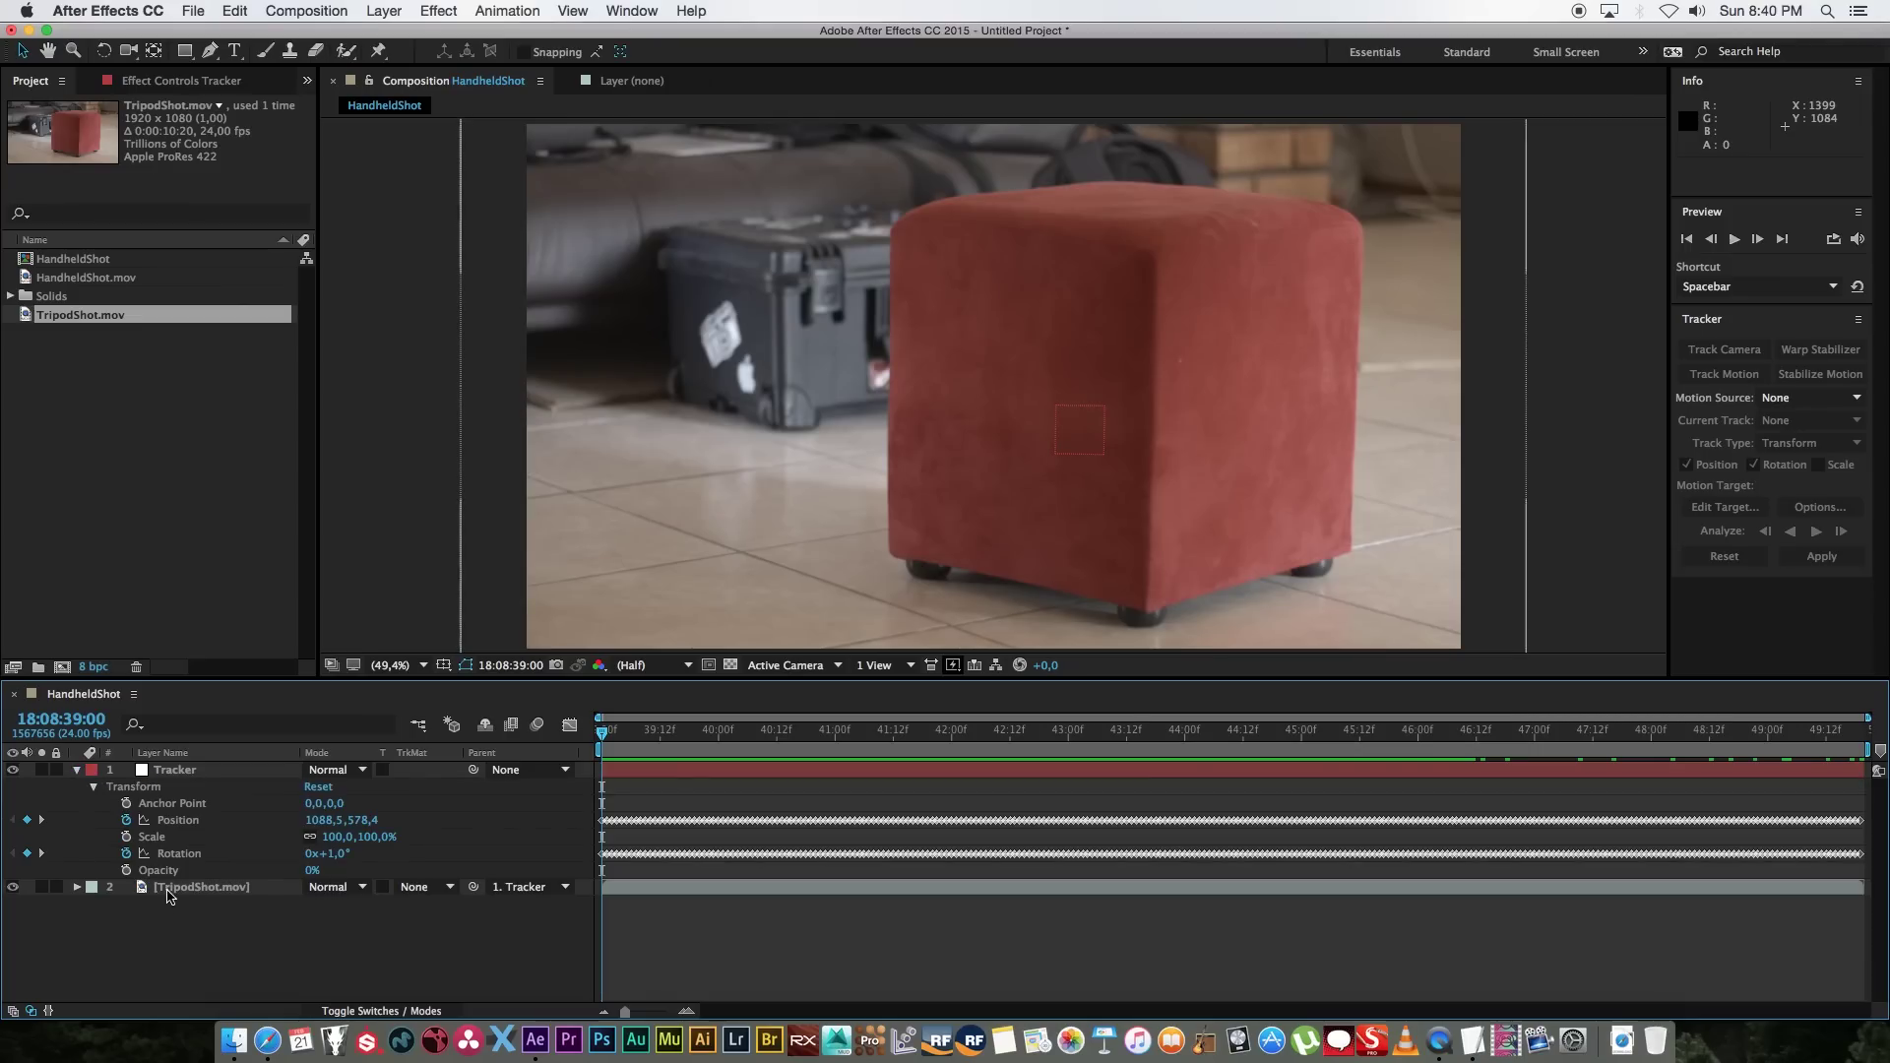
{"action": "left_click", "coordinate": [178, 822]}
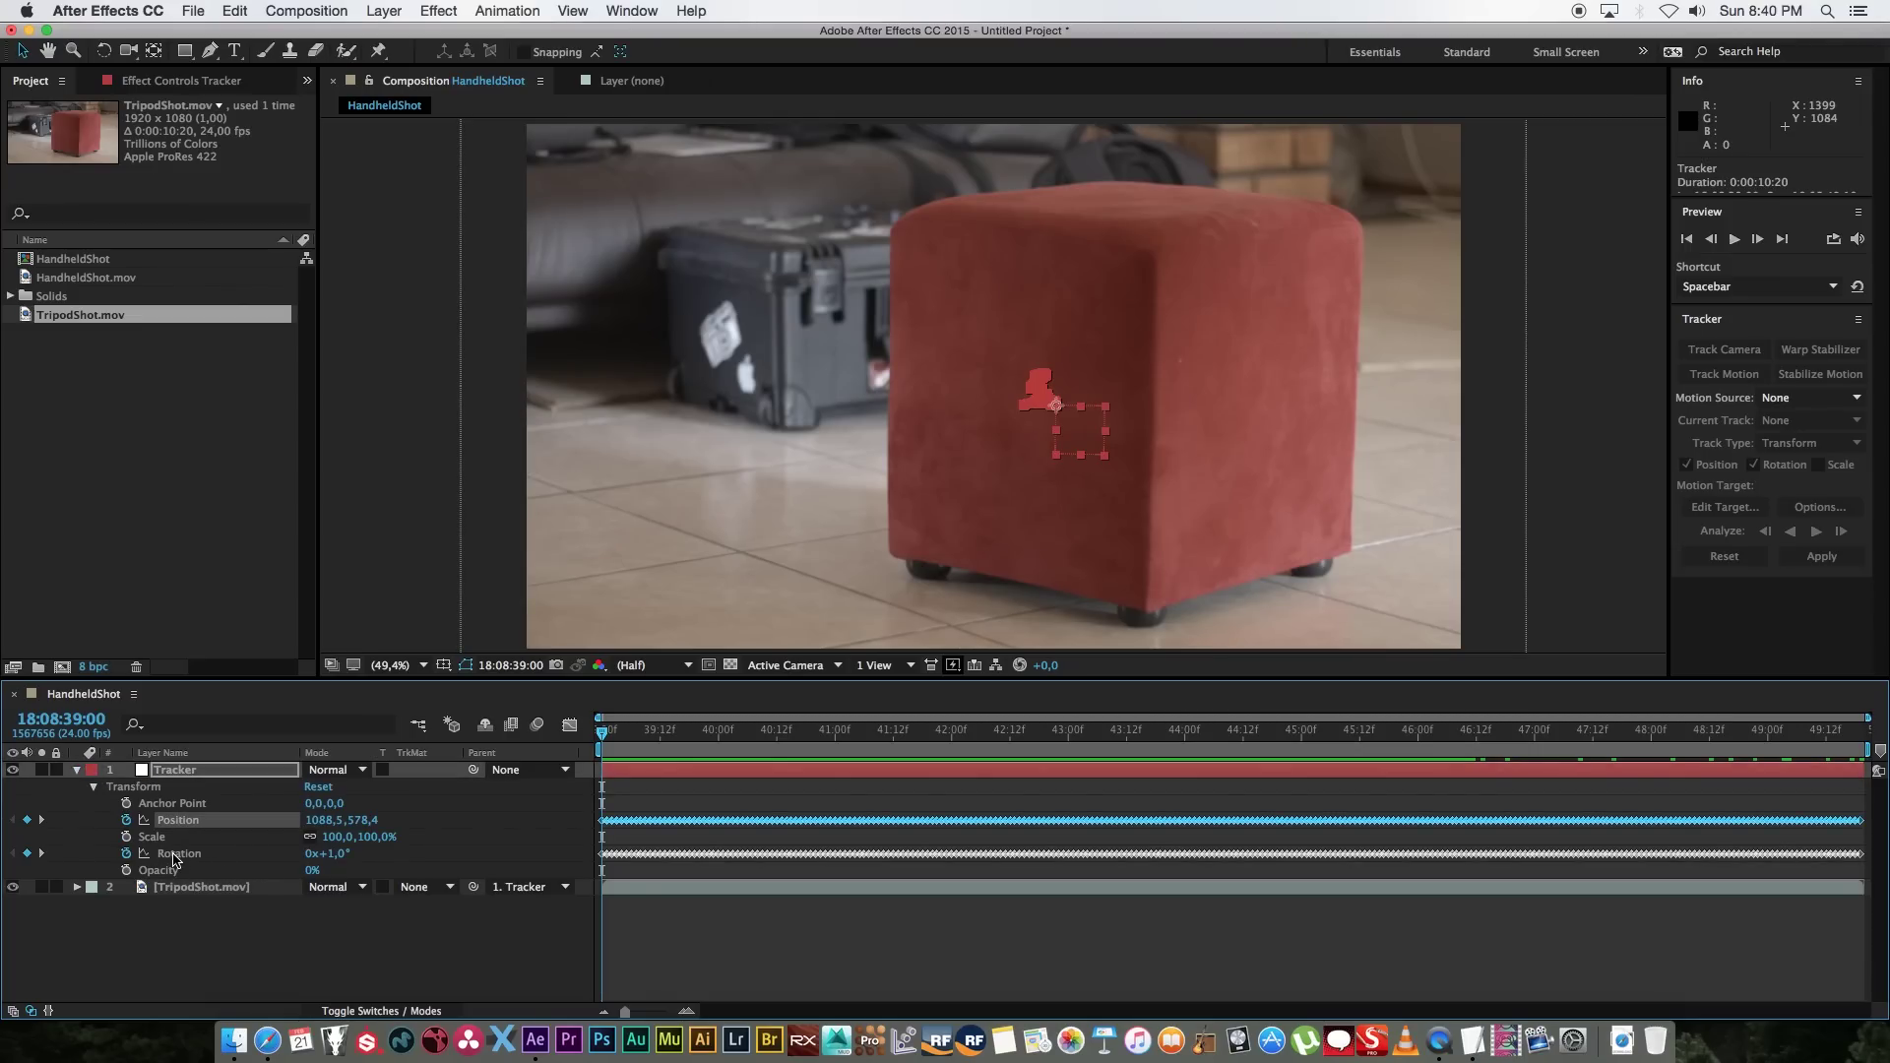
{"action": "left_click", "coordinate": [177, 854], "text": "shift"}
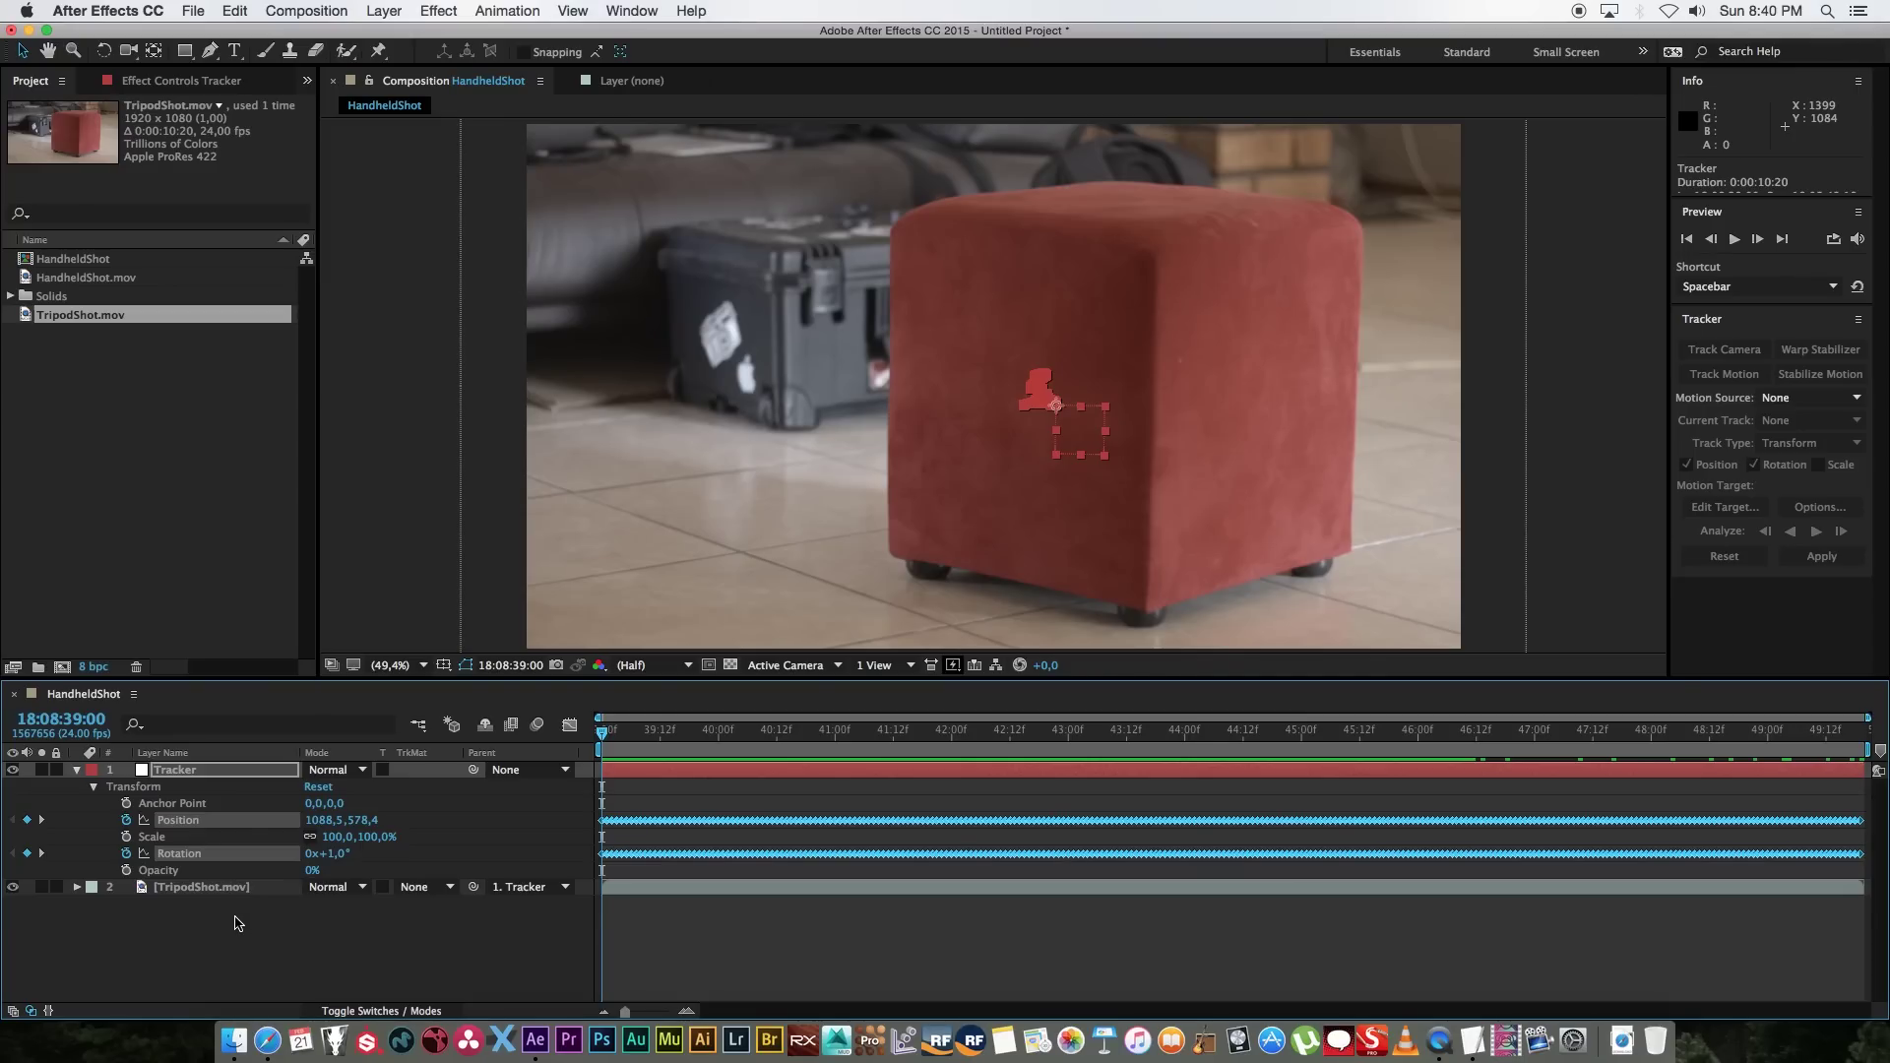
{"action": "key", "text": "super+c"}
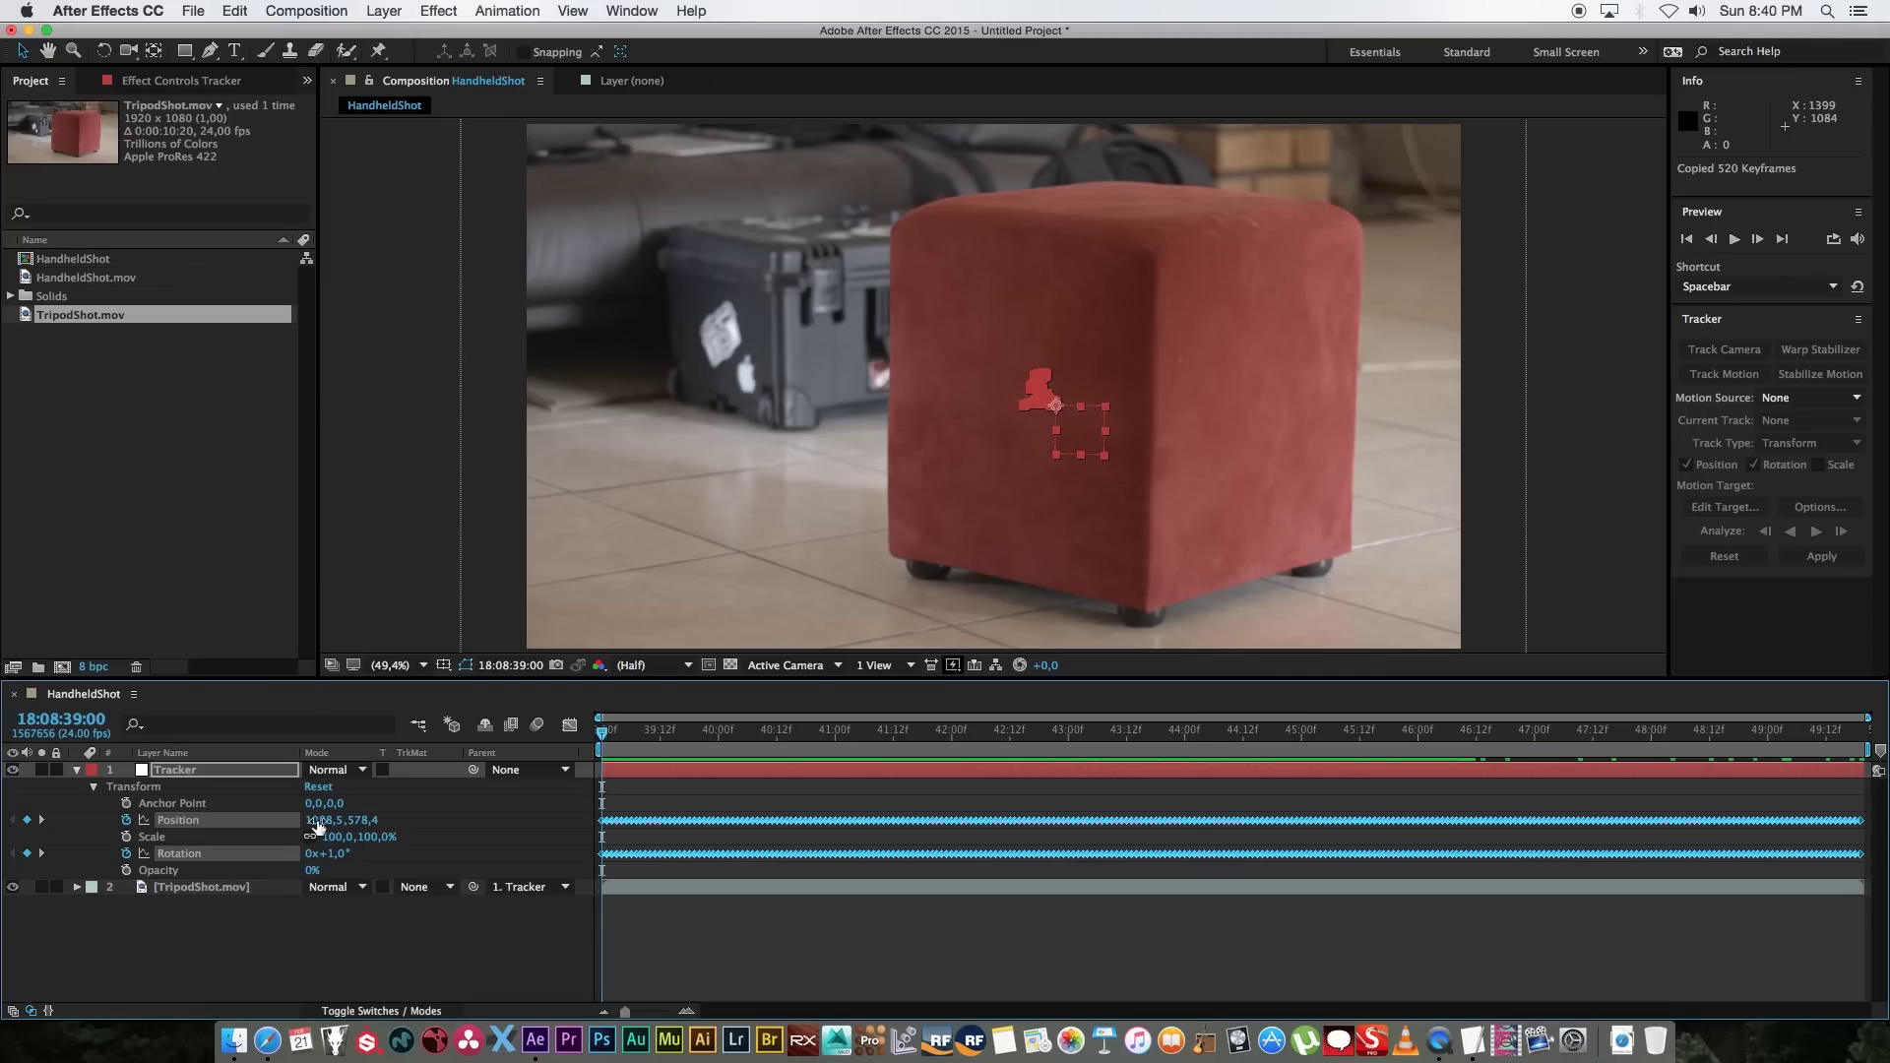
Step: Paste the keyframes into a blank TextEdit document and look over the Rotation and Position tables
{"action": "left_click", "coordinate": [1476, 1042]}
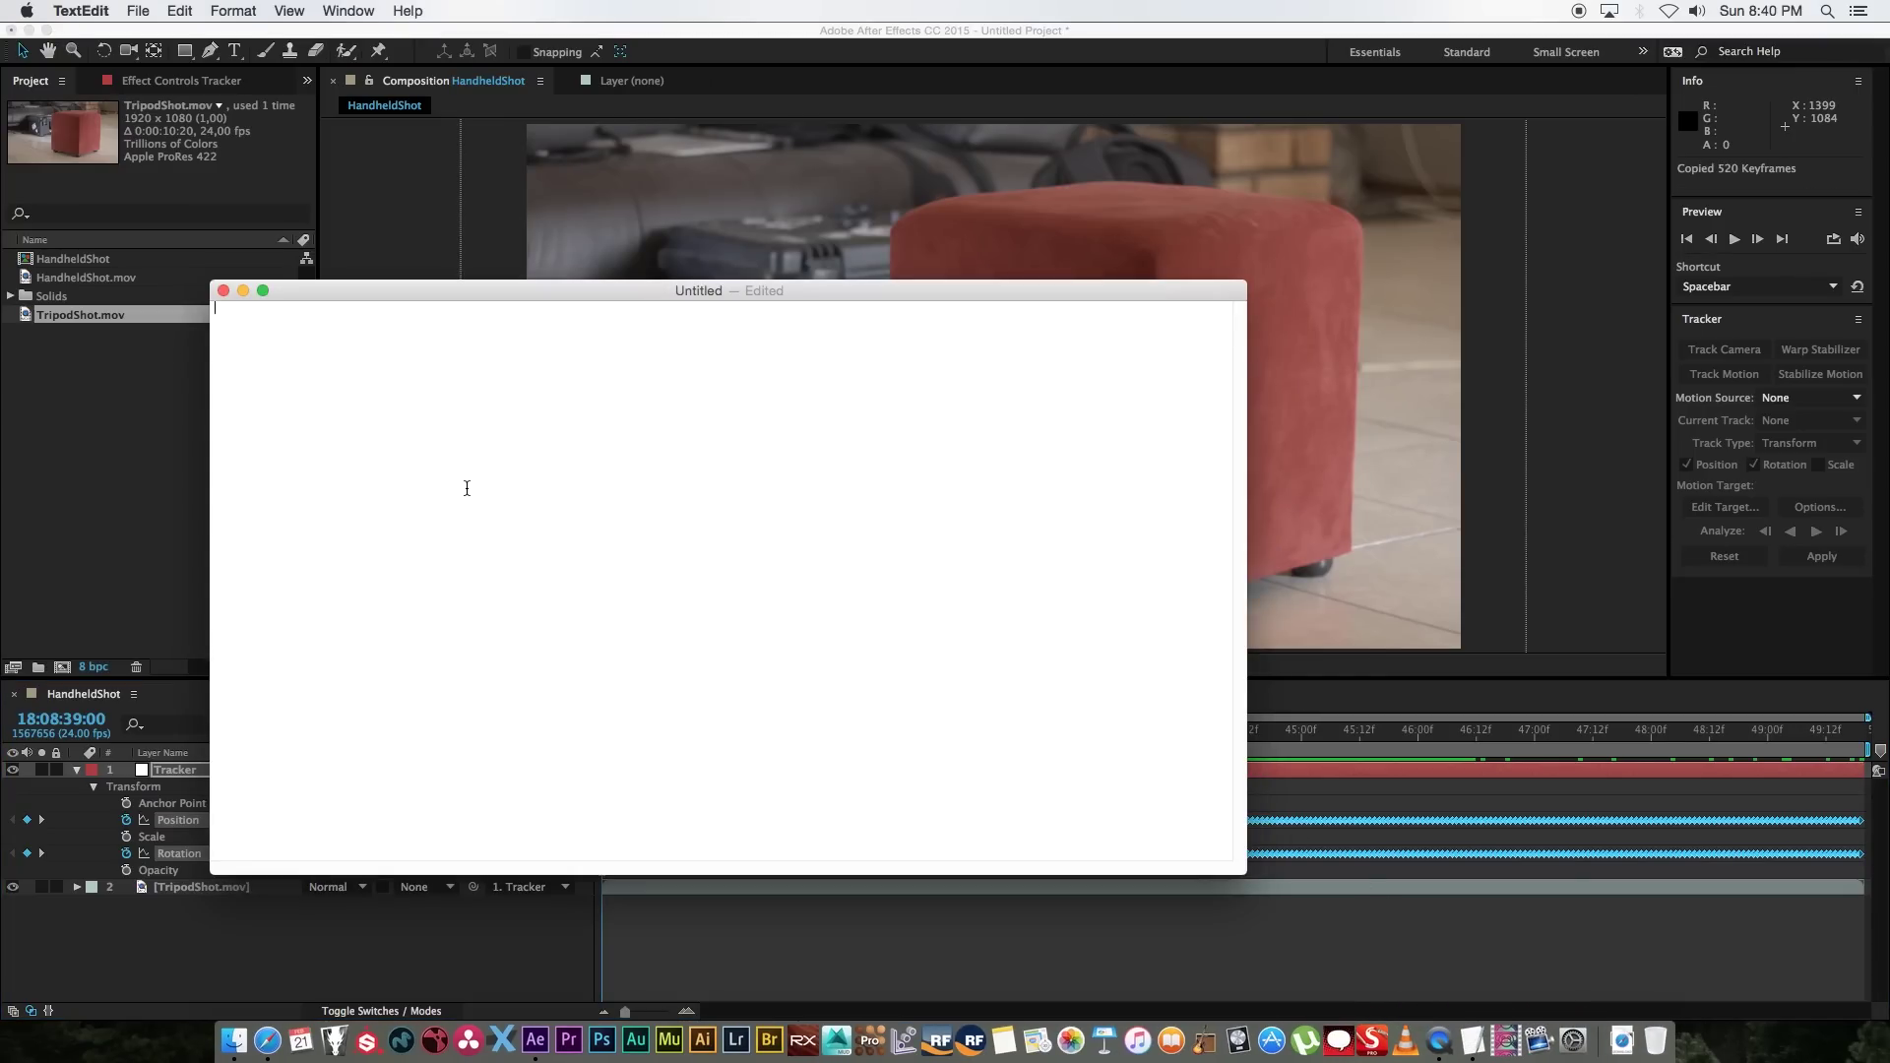
{"action": "key", "text": "super+v"}
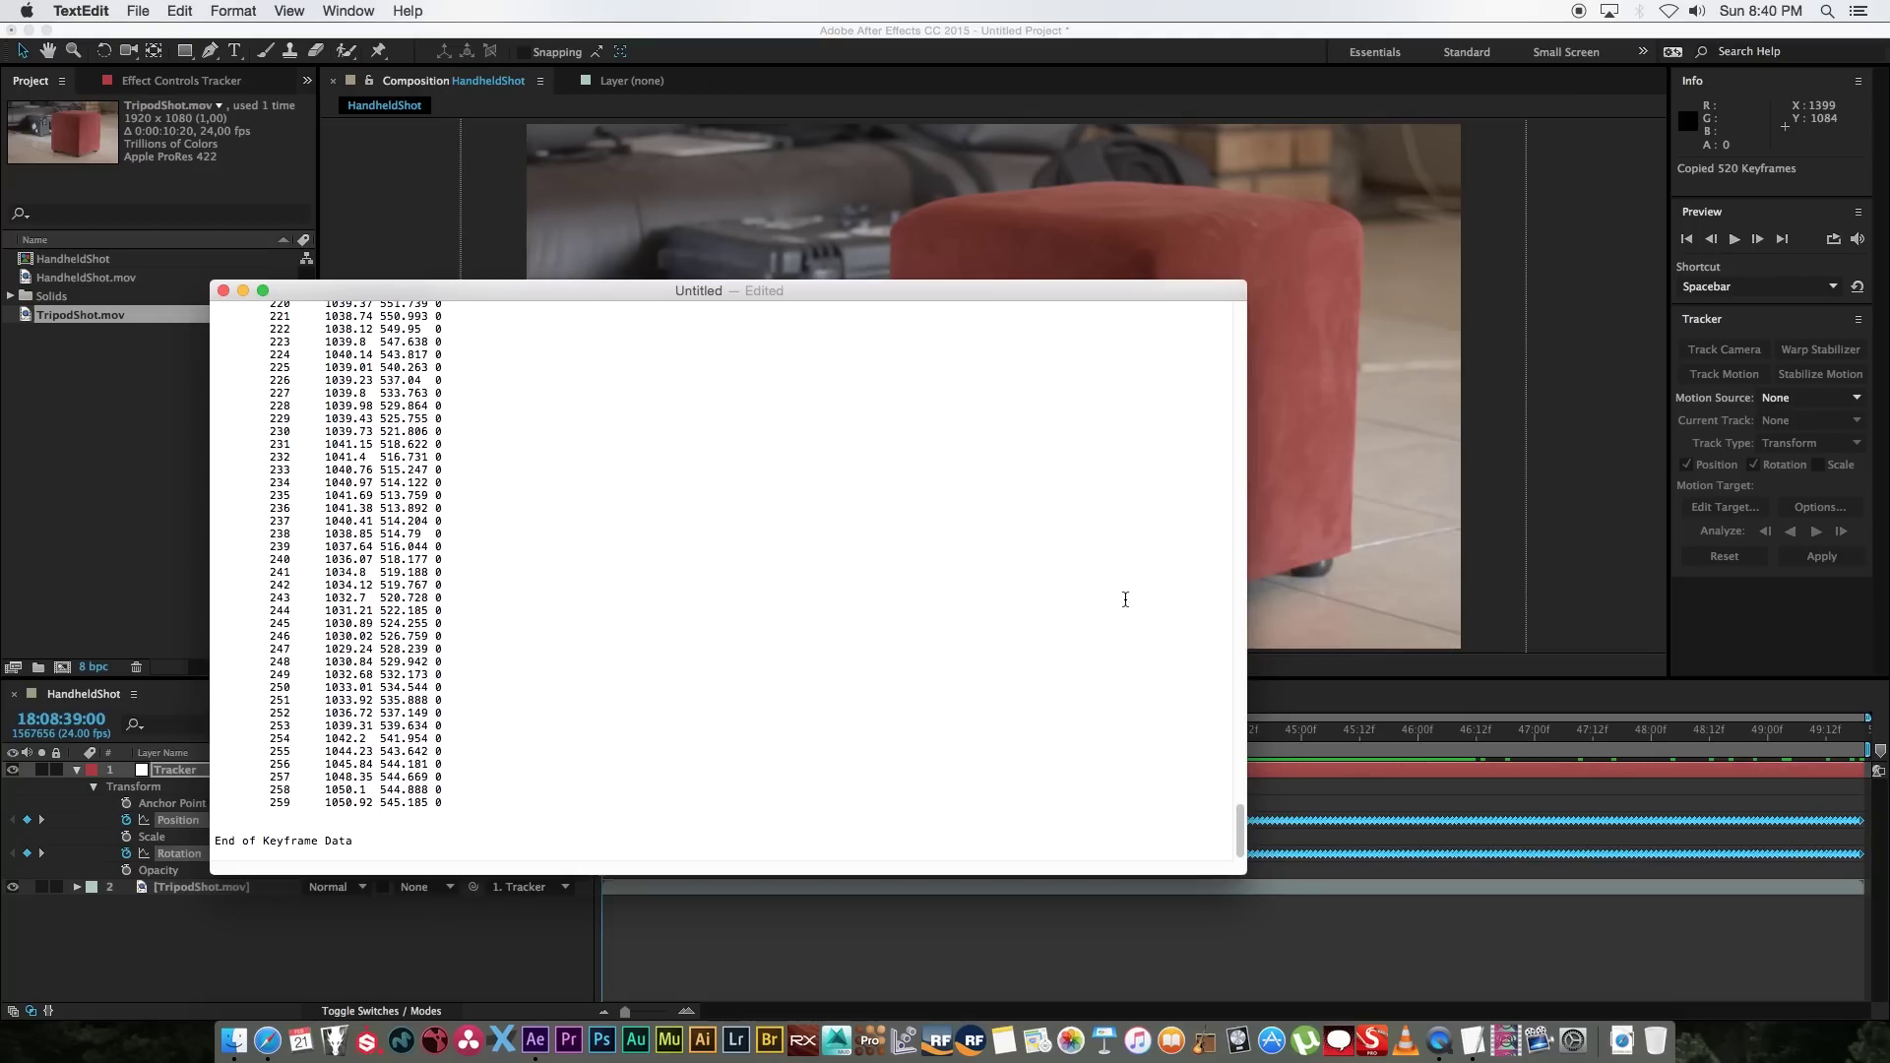
{"action": "left_click_drag", "start_coordinate": [1244, 816], "coordinate": [1209, 309]}
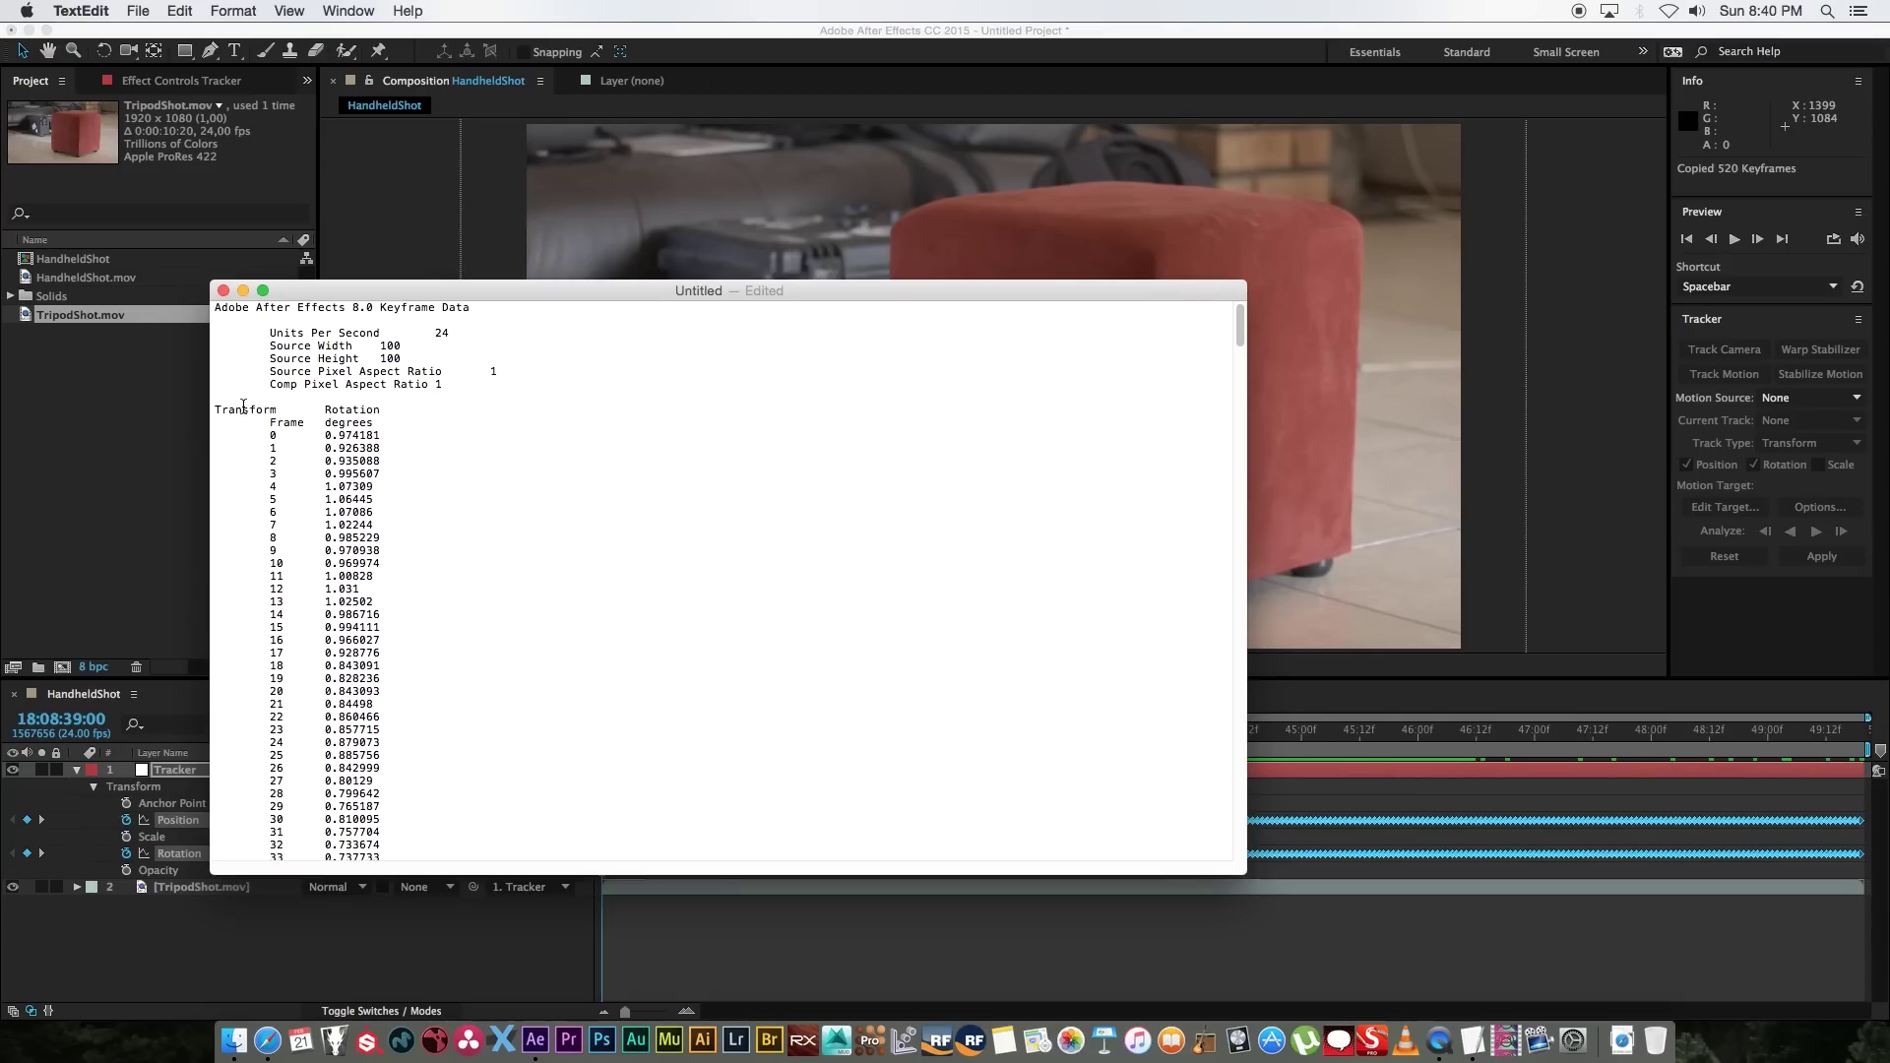
{"action": "left_click_drag", "start_coordinate": [326, 410], "coordinate": [472, 414]}
{"action": "left_click_drag", "start_coordinate": [1244, 343], "coordinate": [1197, 587]}
{"action": "left_click_drag", "start_coordinate": [340, 564], "coordinate": [397, 572]}
{"action": "left_click", "coordinate": [436, 577]}
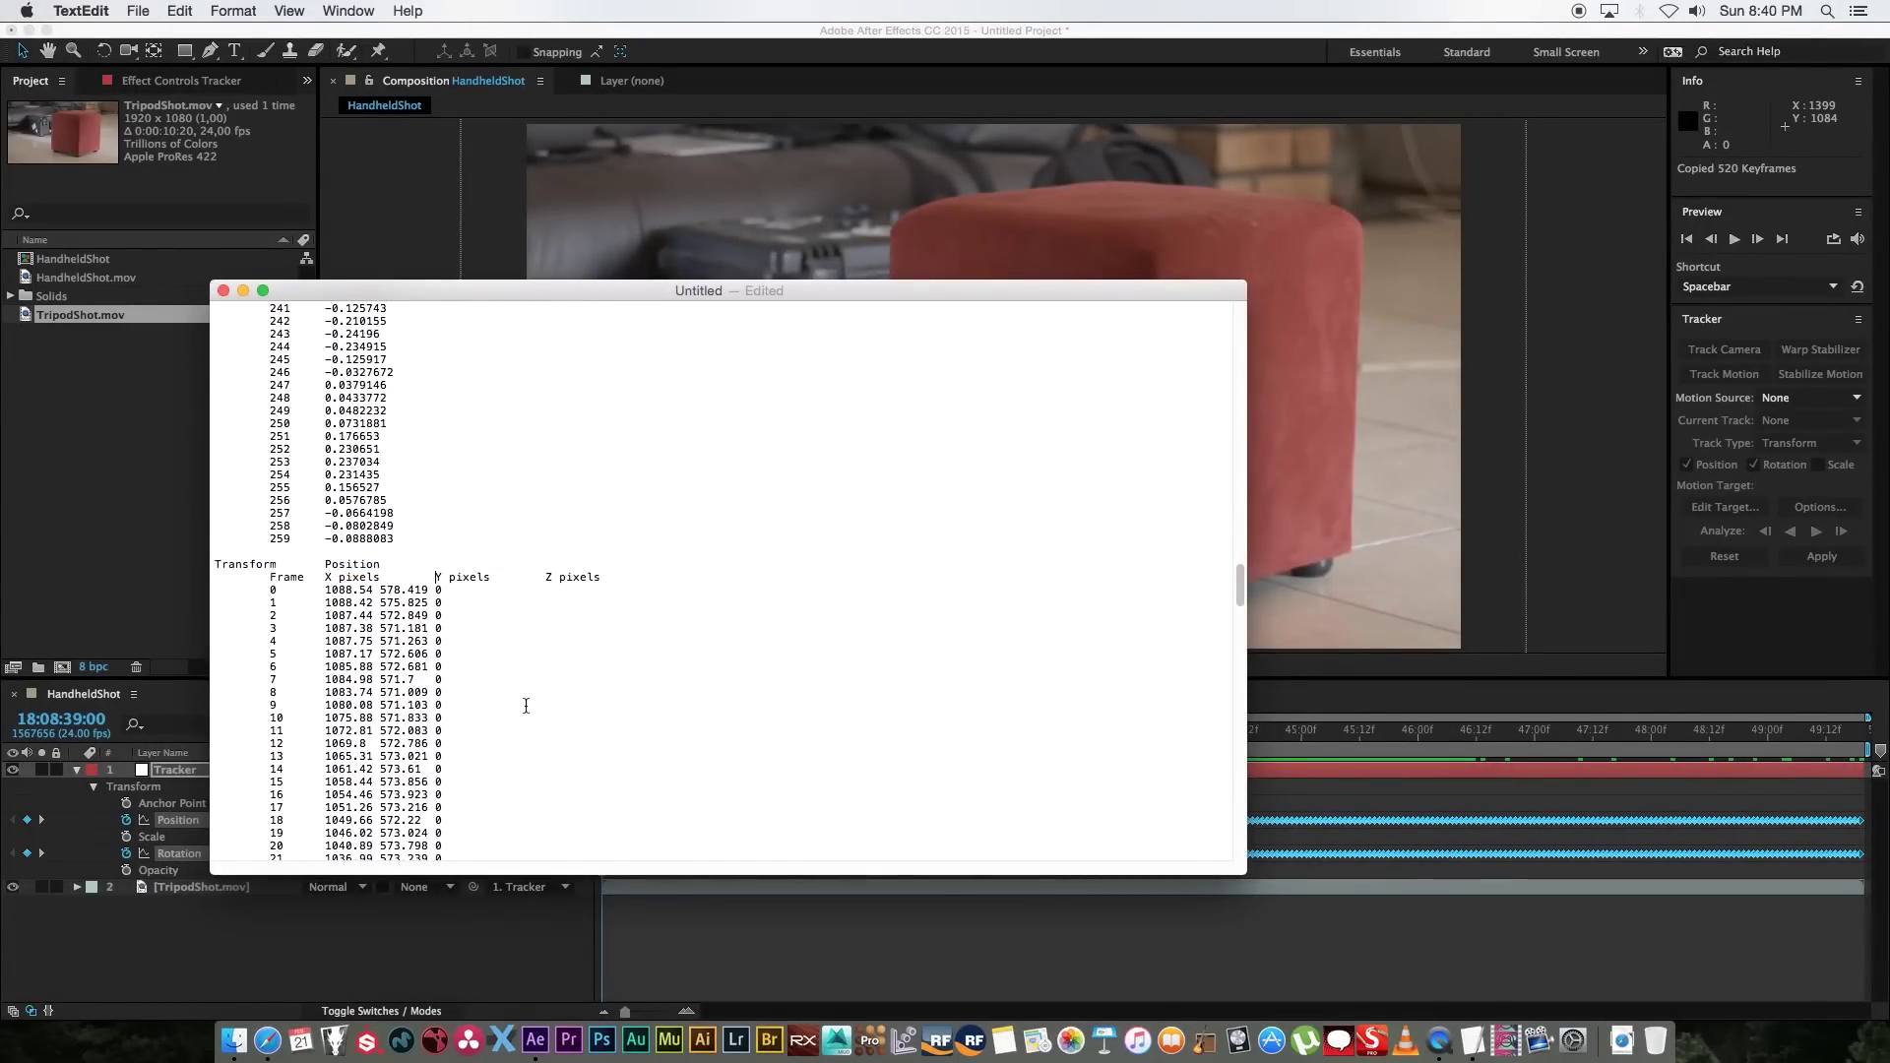
{"action": "left_click", "coordinate": [204, 990]}
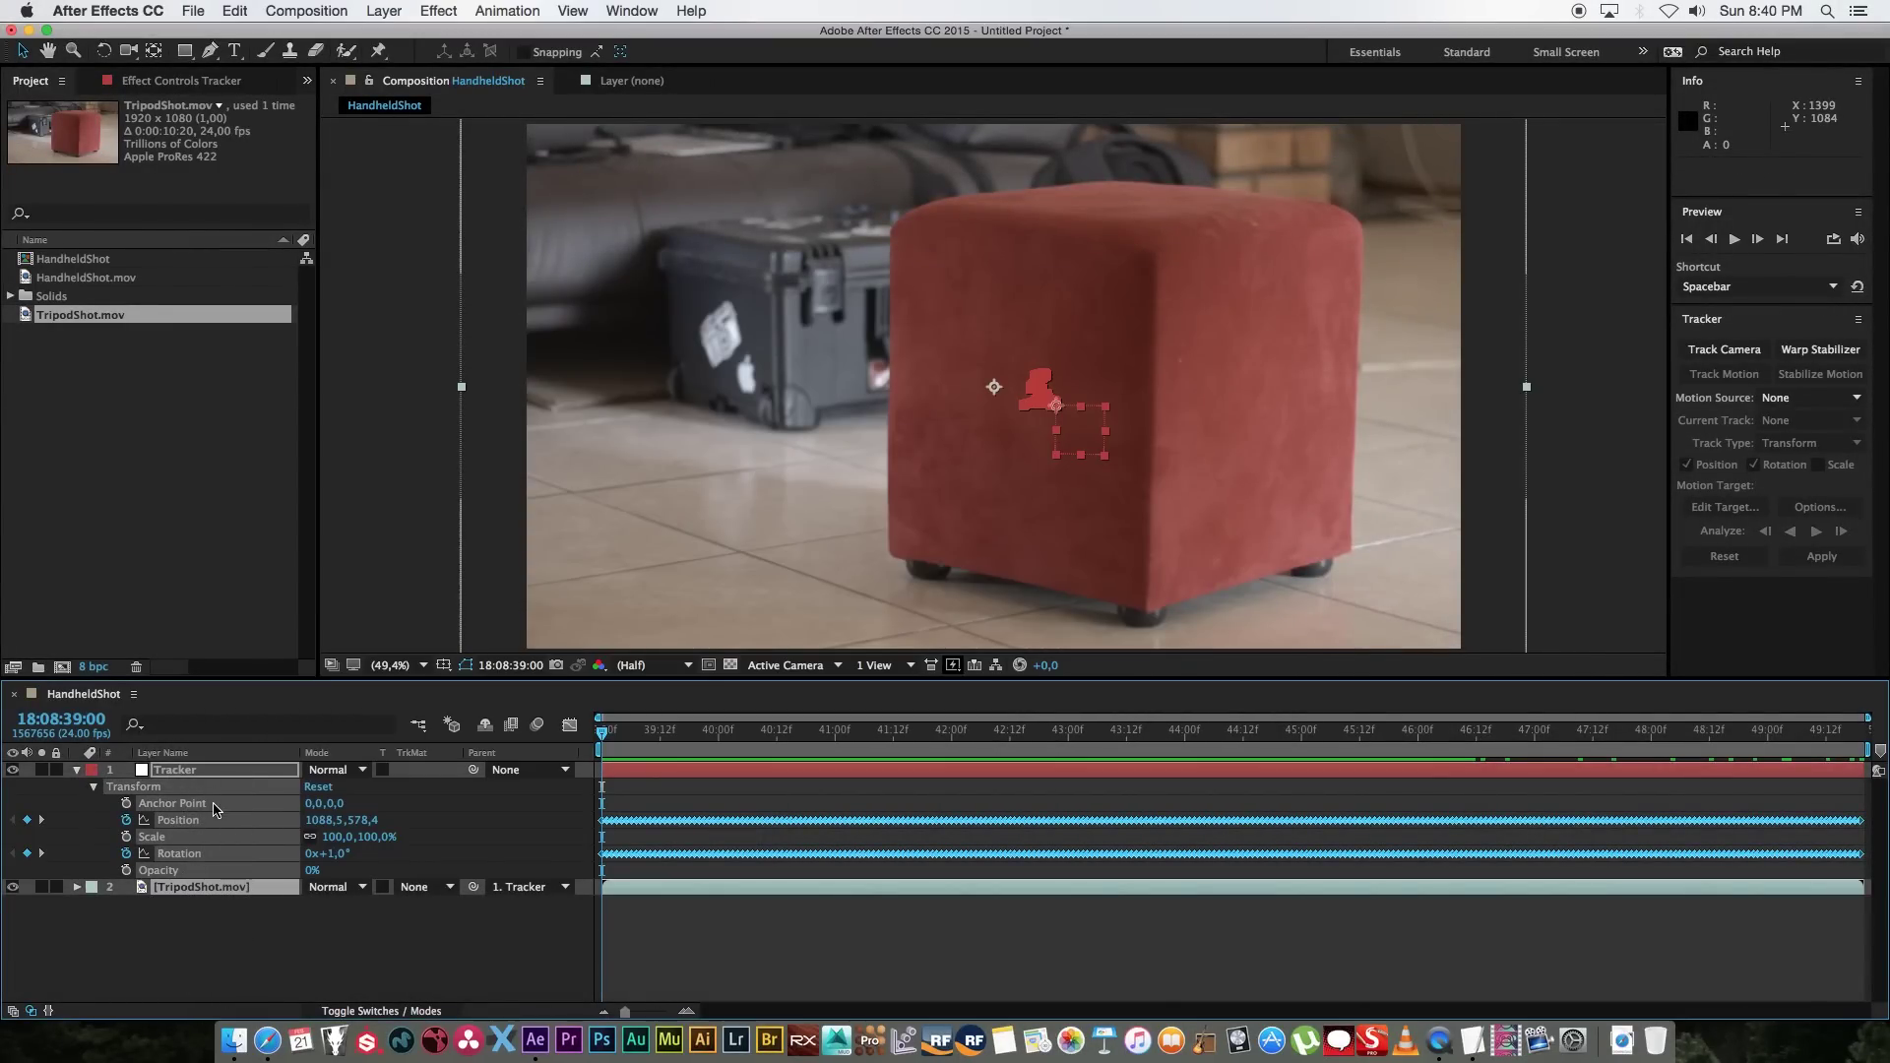
Step: Delete the TripodShot.mov and Tracker layers, then add TripodShot.mov back to the comp
{"action": "left_click", "coordinate": [226, 888]}
{"action": "key", "text": "Delete"}
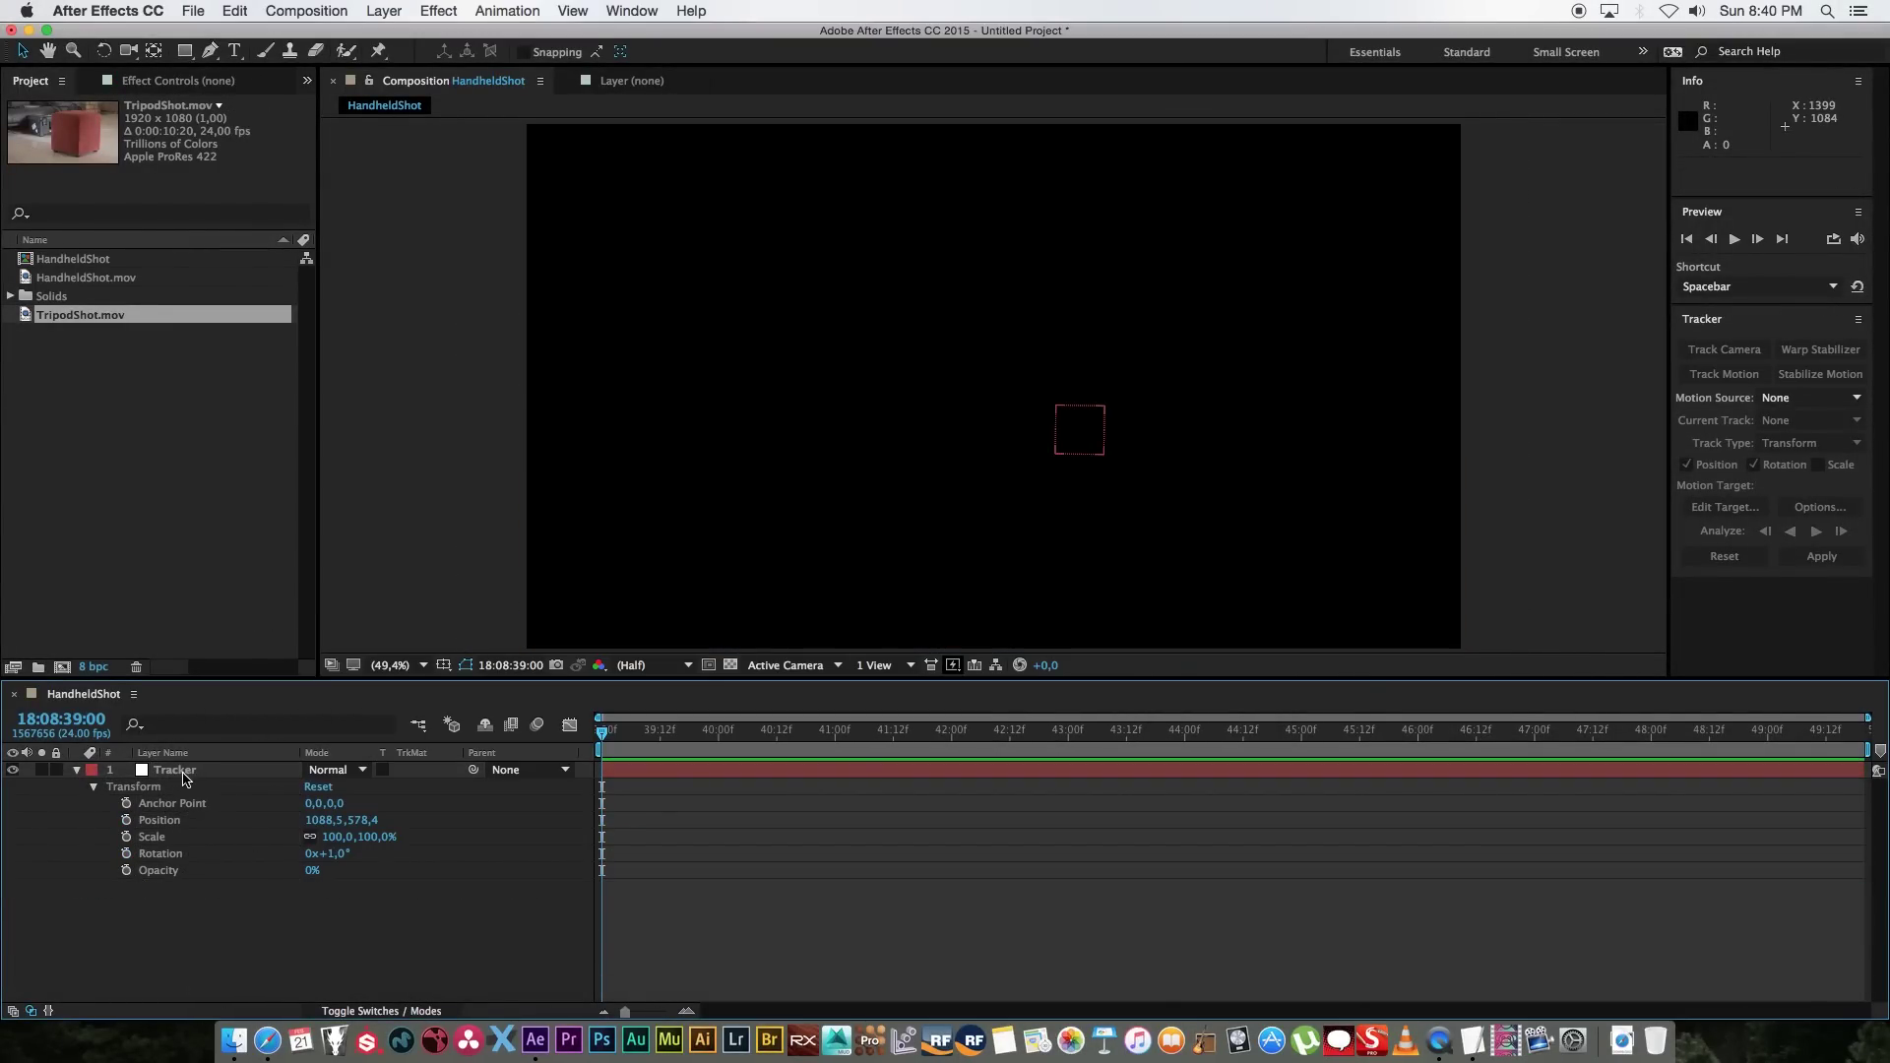
{"action": "left_click", "coordinate": [227, 770]}
{"action": "key", "text": "Delete"}
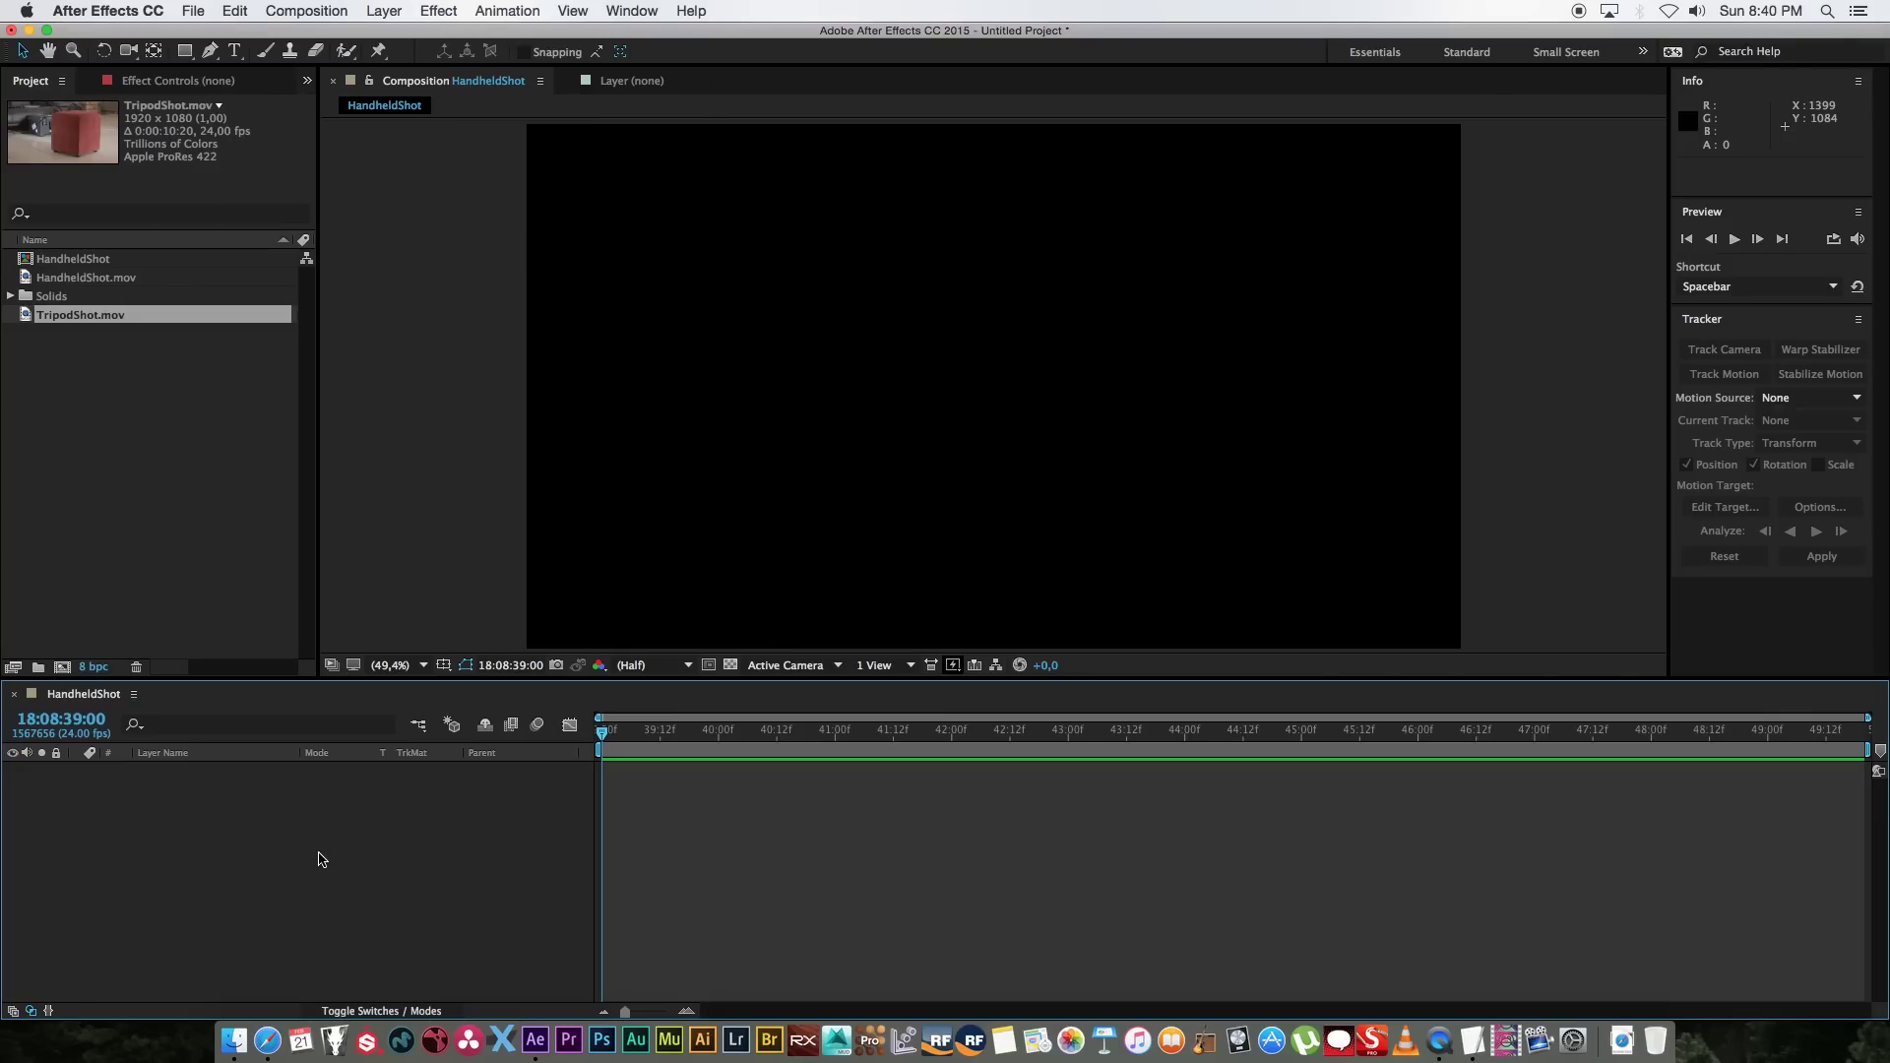
{"action": "left_click", "coordinate": [128, 411]}
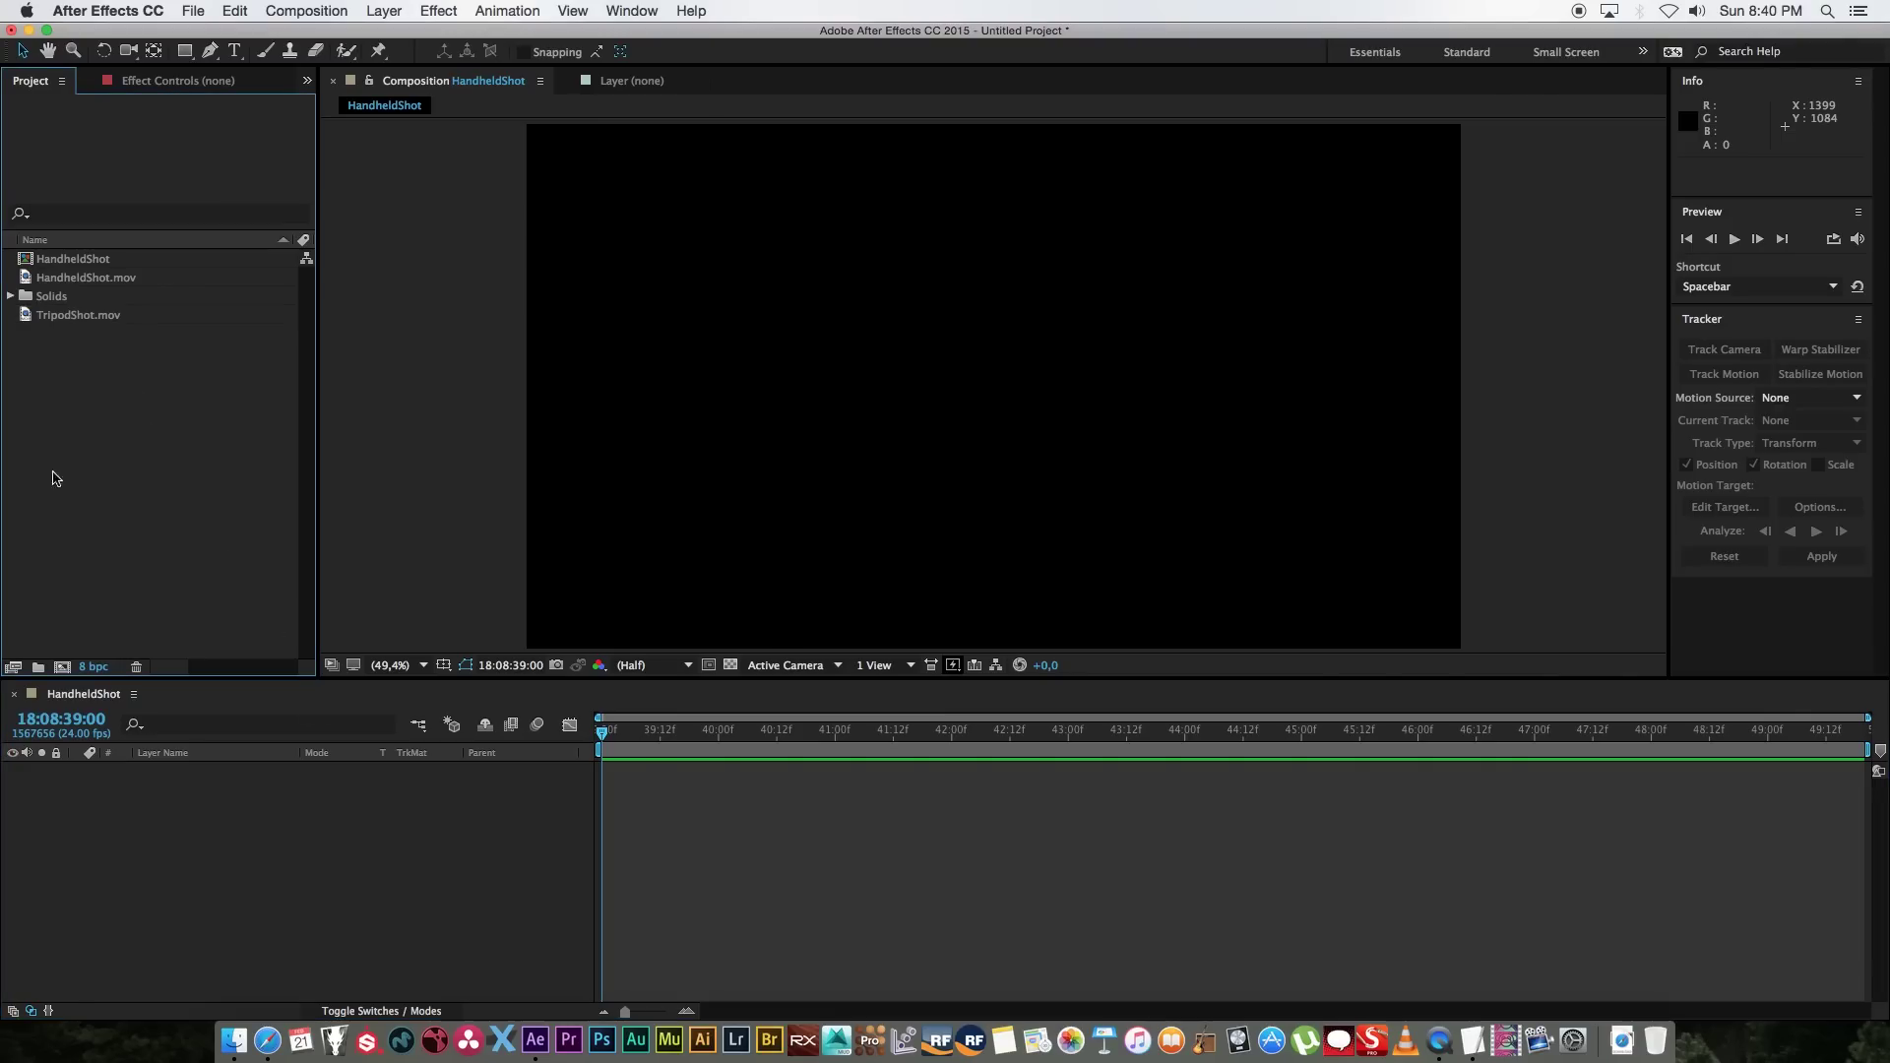
{"action": "left_click", "coordinate": [24, 317]}
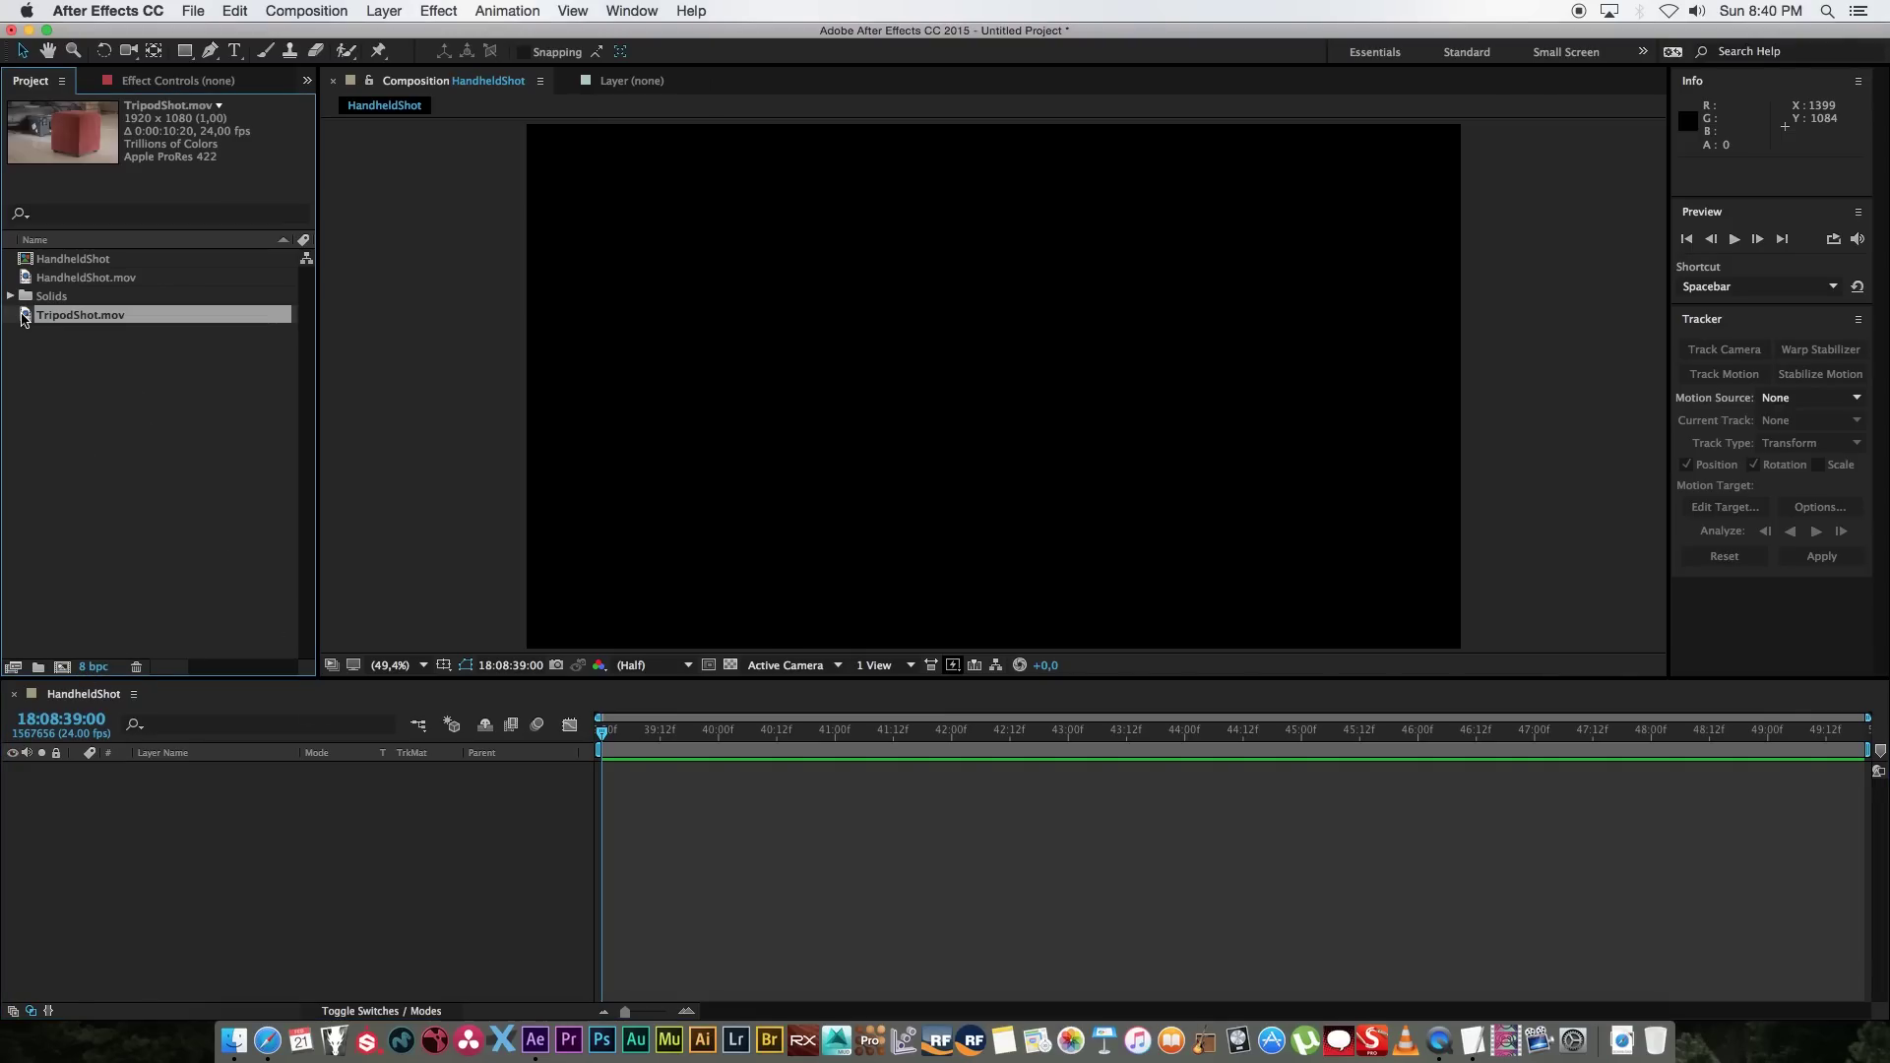
{"action": "left_click_drag", "start_coordinate": [23, 317], "coordinate": [197, 788]}
{"action": "left_click_drag", "start_coordinate": [645, 730], "coordinate": [601, 731]}
Step: Add a null object layer named 'CameraShake'
{"action": "right_click", "coordinate": [255, 832]}
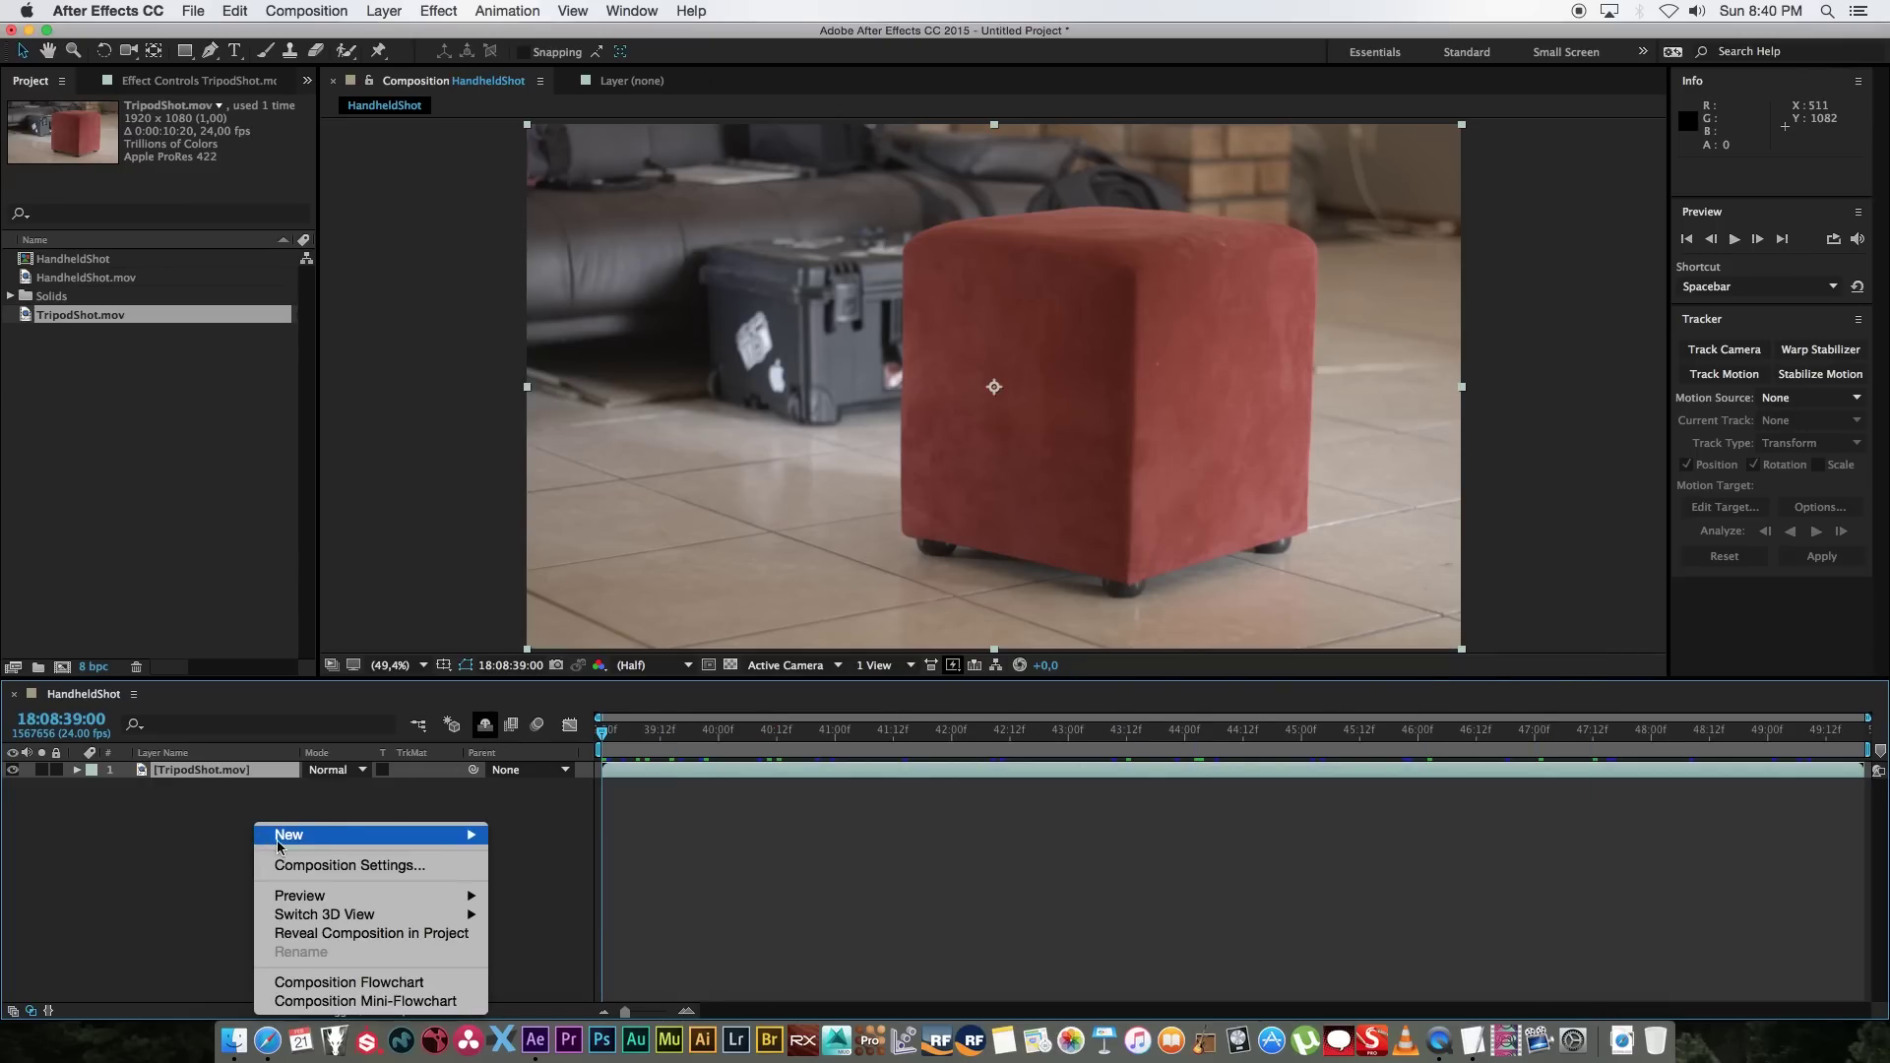
{"action": "mouse_move", "coordinate": [278, 845]}
{"action": "left_click", "coordinate": [546, 921]}
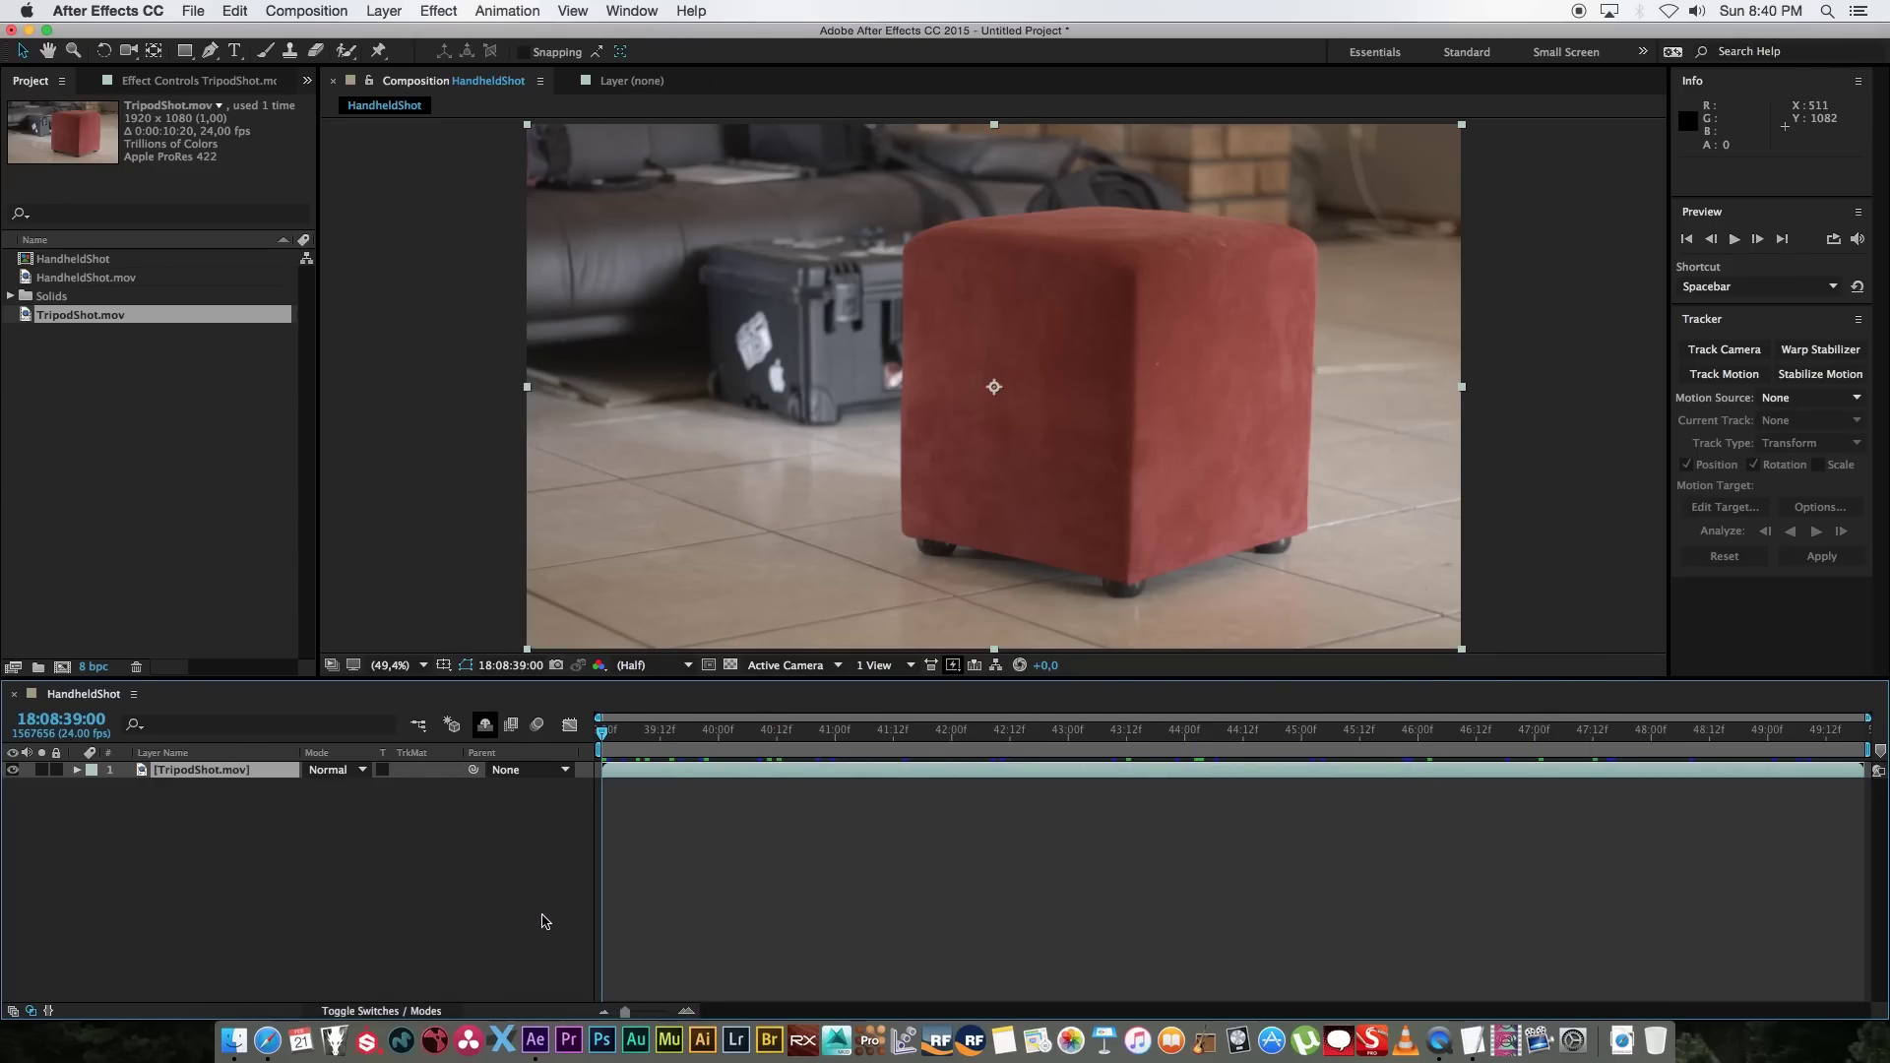
{"action": "key", "text": "Return"}
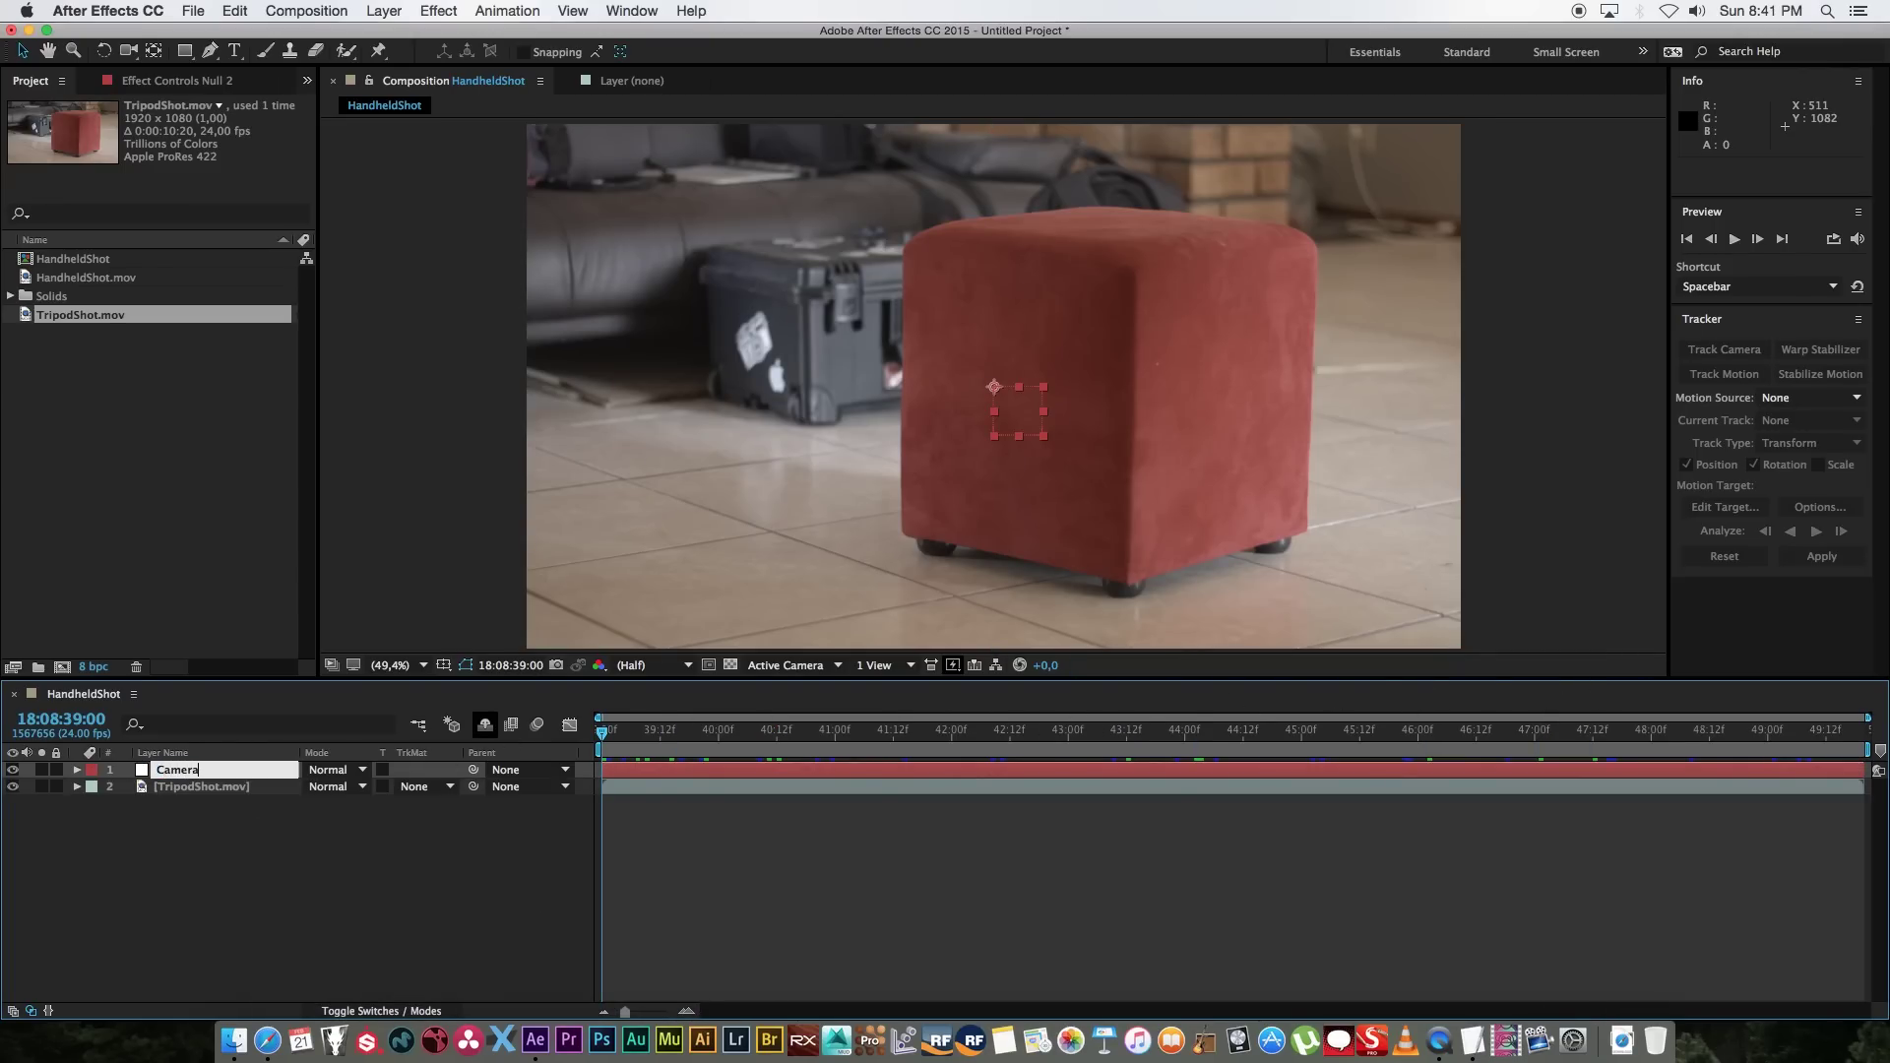
{"action": "type", "text": "CameraShake"}
{"action": "key", "text": "Return"}
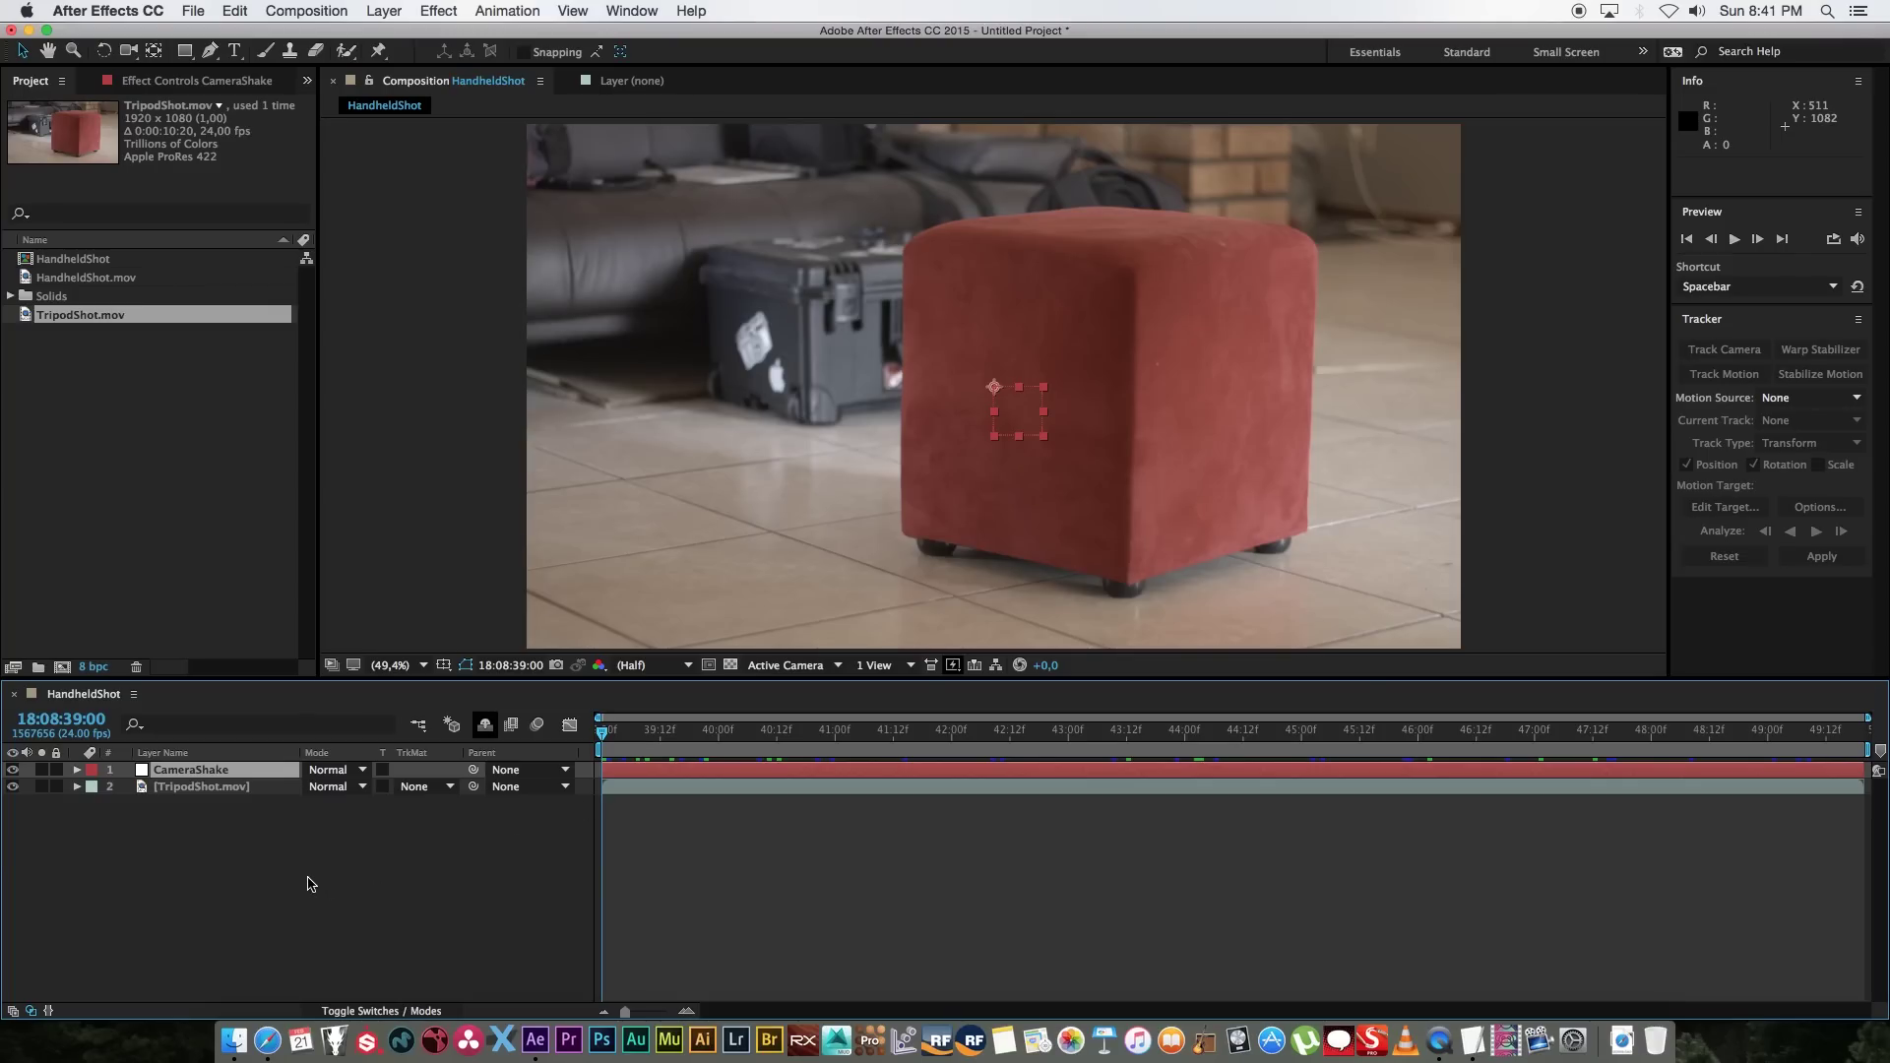
{"action": "left_click", "coordinate": [207, 819]}
Step: Copy all the keyframe data from the TextEdit document with Cmd+A, Cmd+C
{"action": "left_click", "coordinate": [370, 1036]}
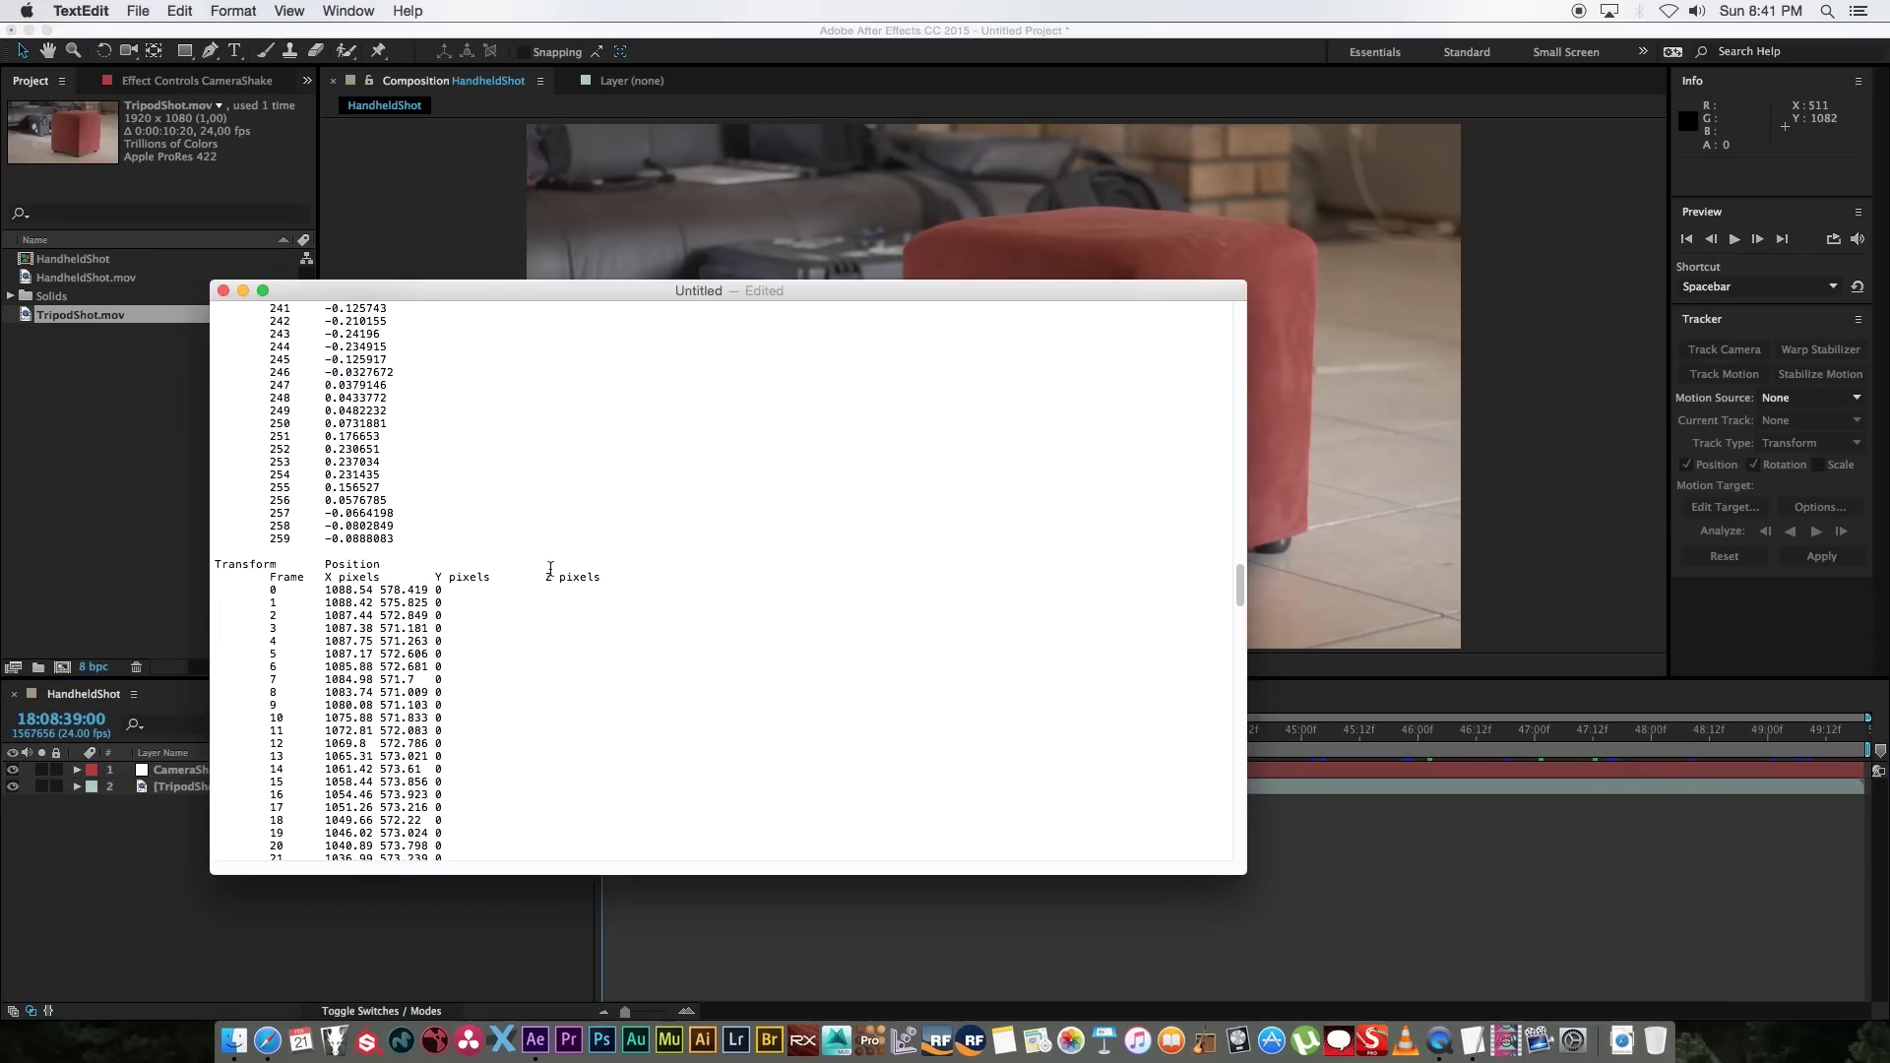
{"action": "key", "text": "super+a"}
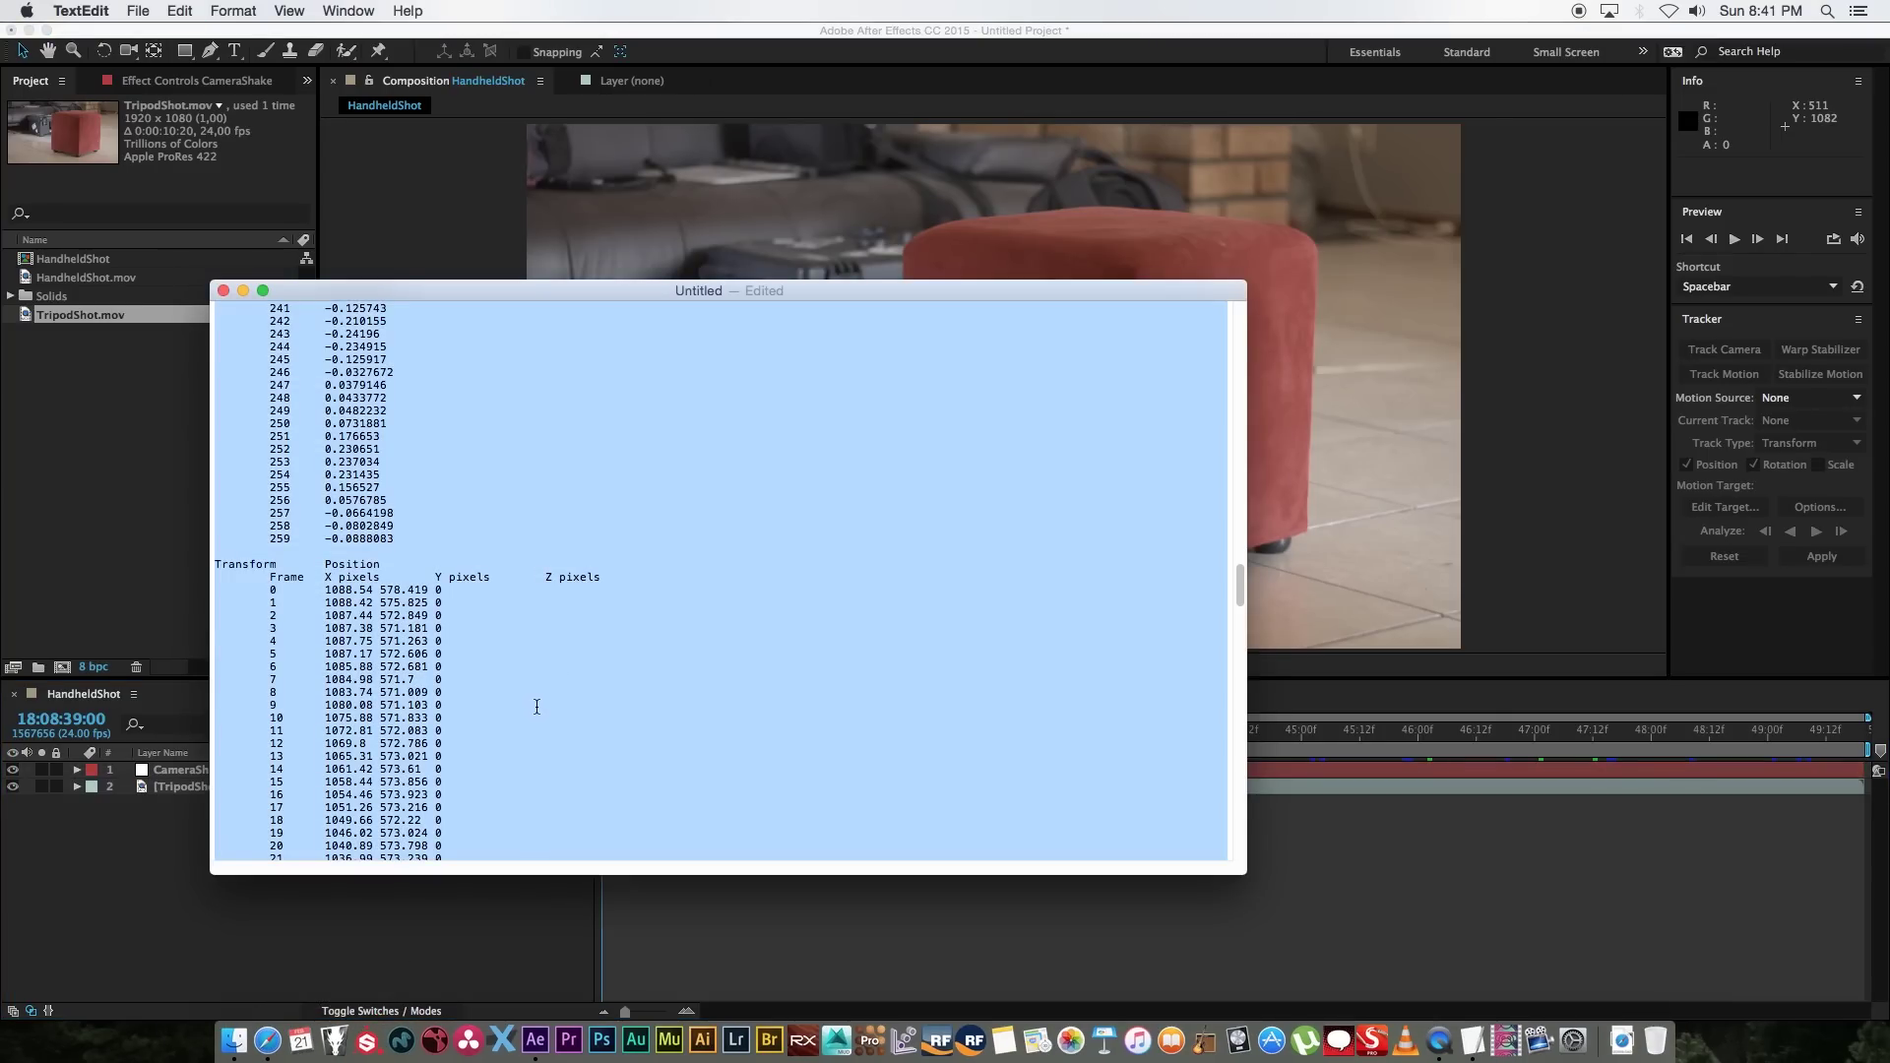
{"action": "key", "text": "super+c"}
{"action": "left_click", "coordinate": [289, 935]}
Step: Paste the tracked handheld keyframes onto the CameraShake null near the clip start, and make it TripodShot.mov's parent
{"action": "left_click_drag", "start_coordinate": [621, 734], "coordinate": [547, 739]}
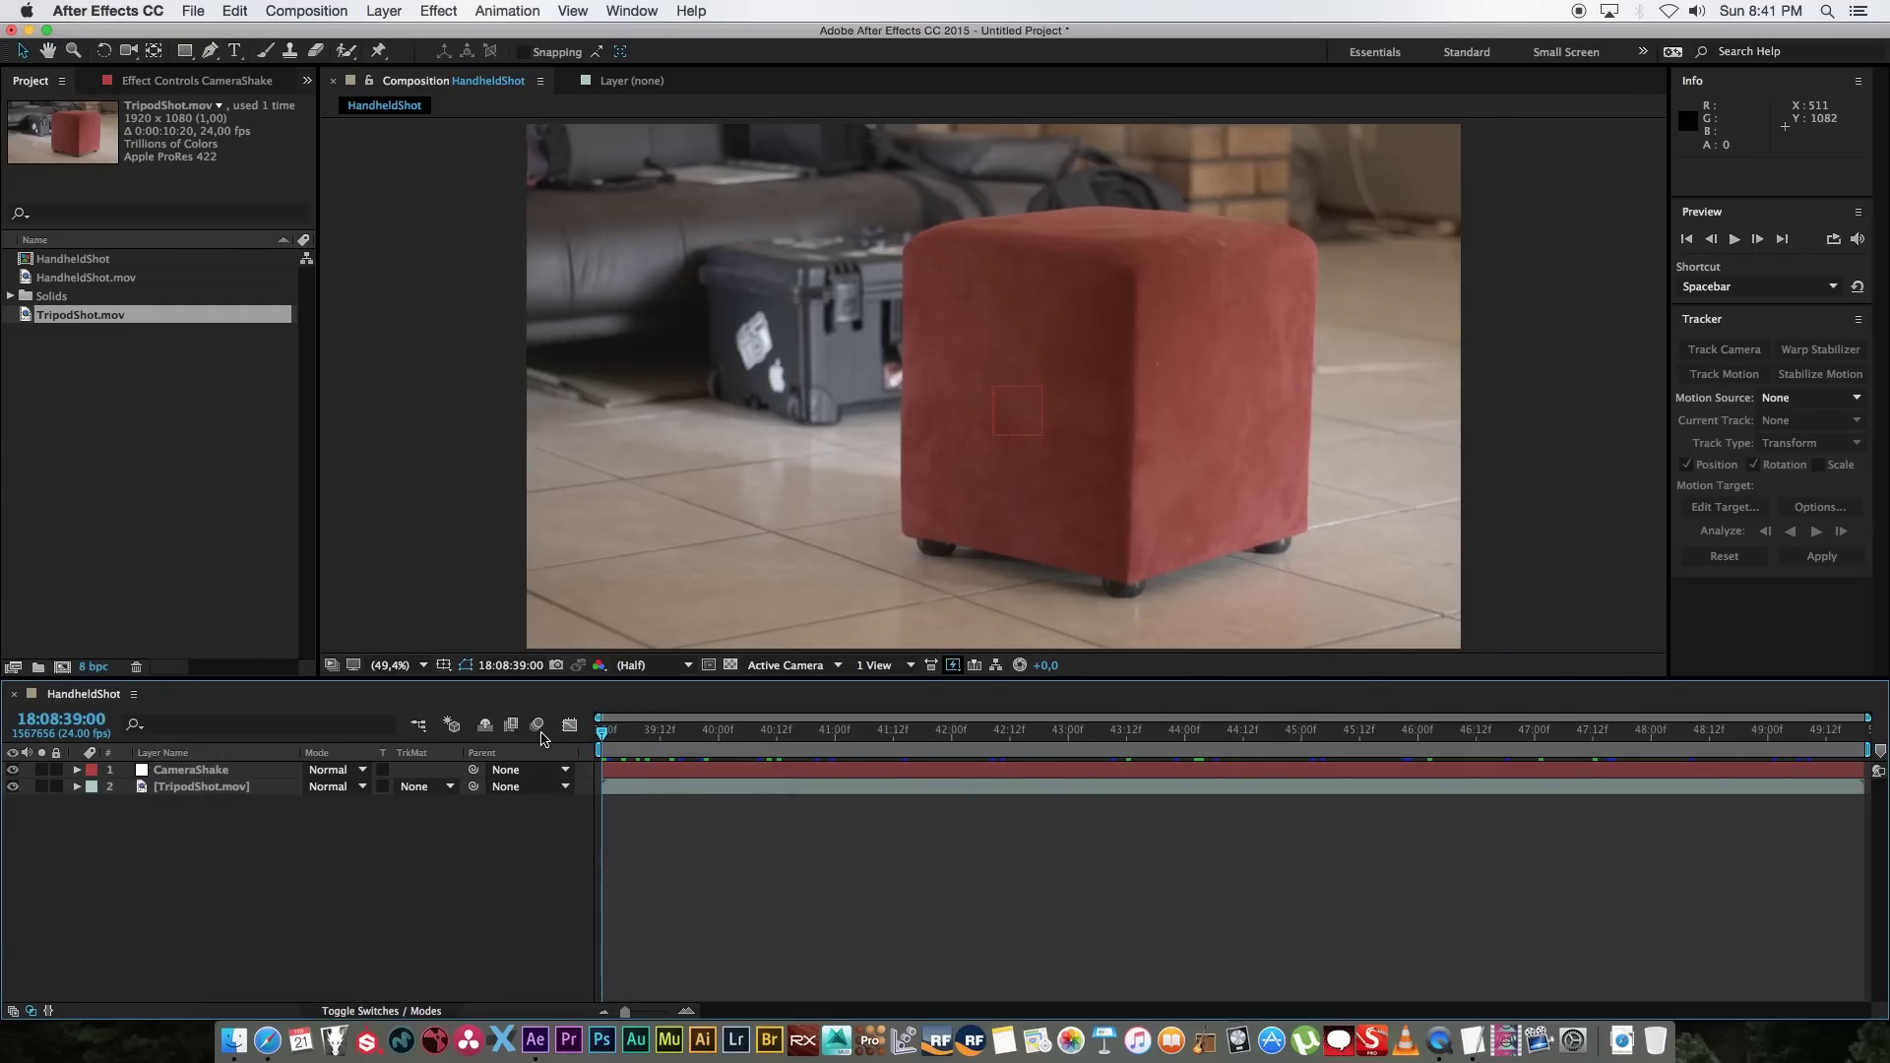
{"action": "left_click", "coordinate": [185, 773]}
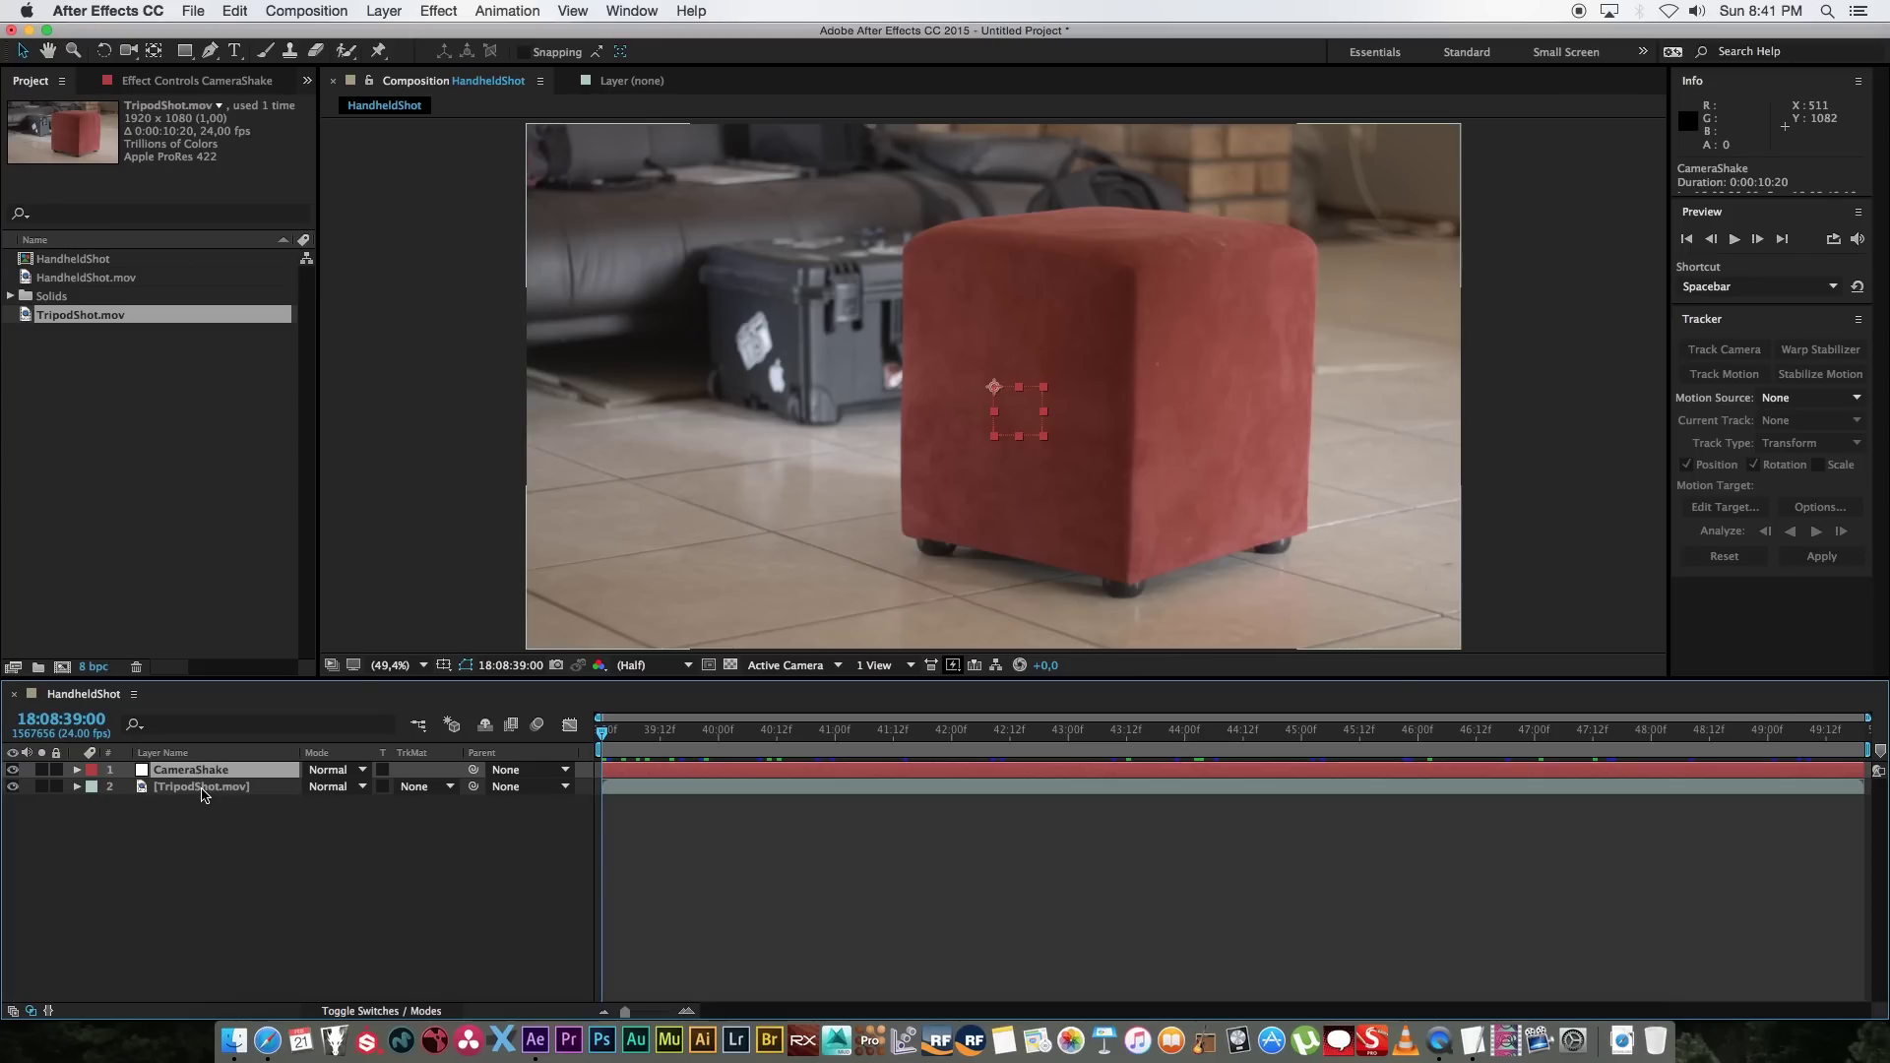
{"action": "key", "text": "Return"}
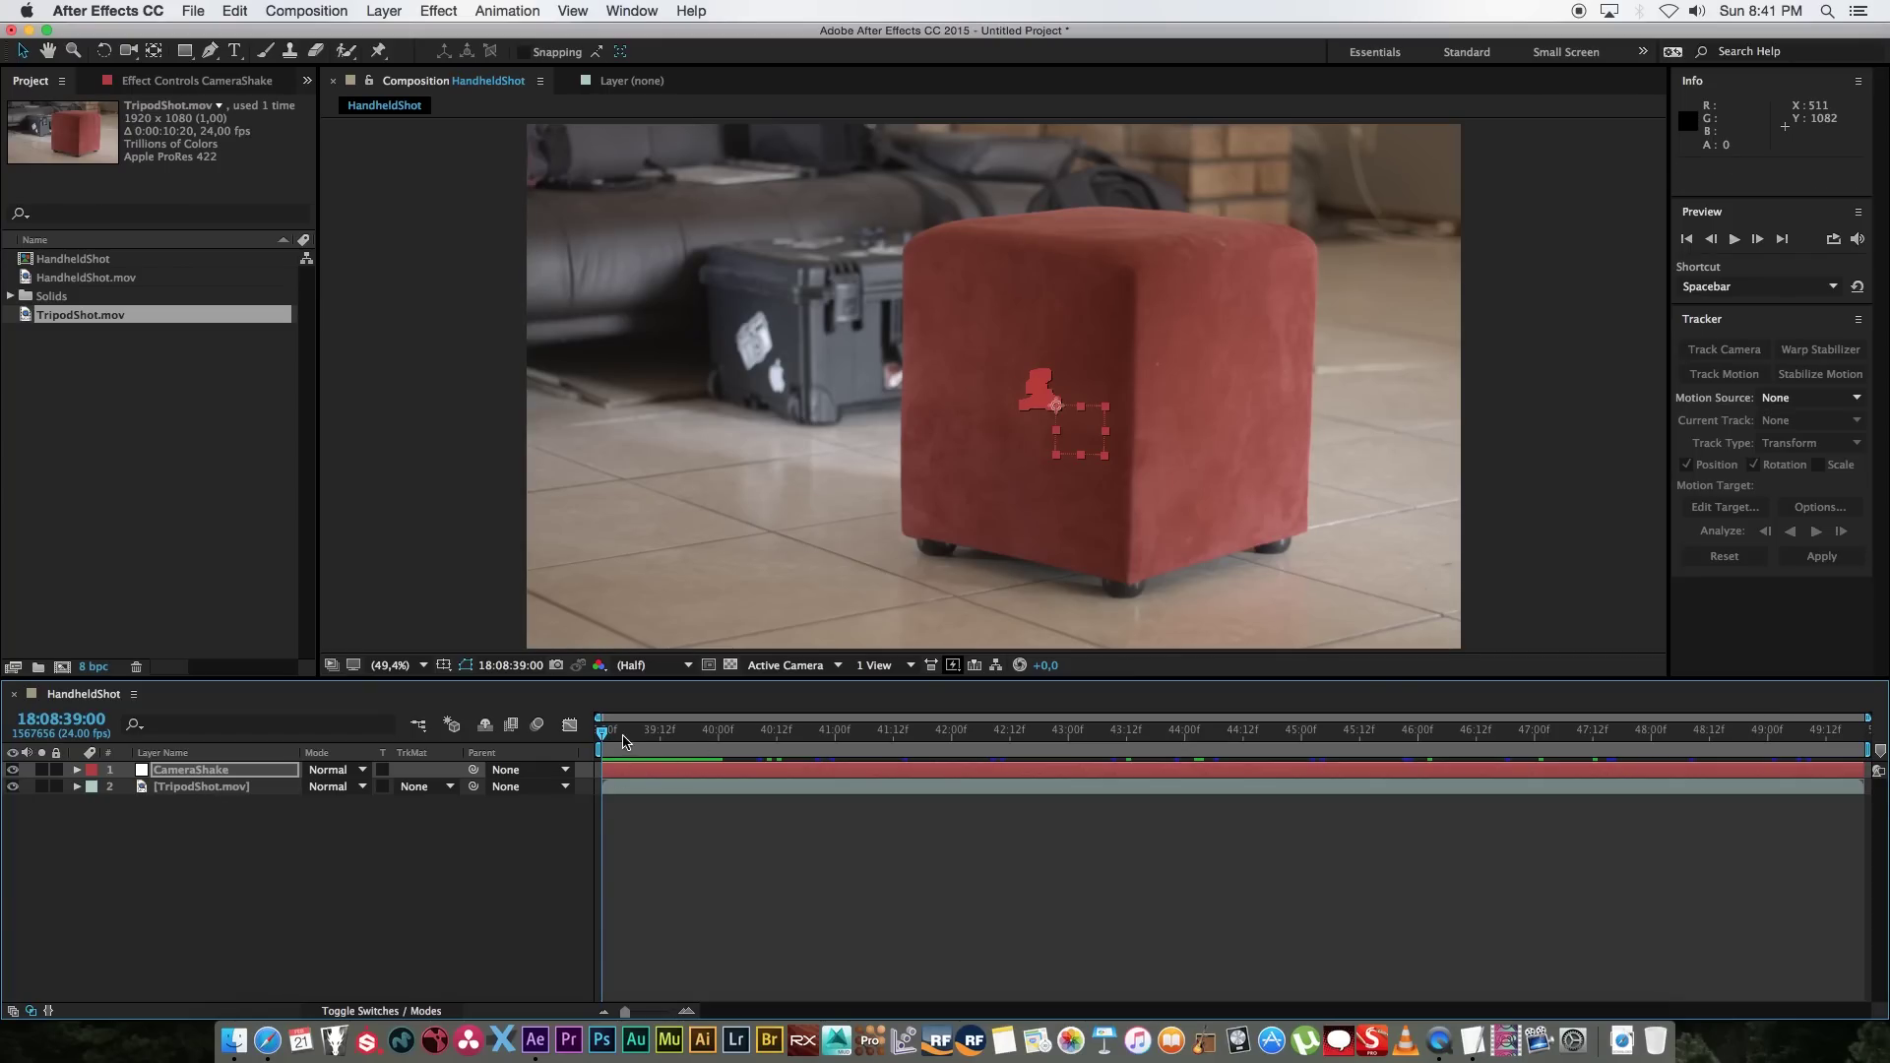
{"action": "mouse_move", "coordinate": [622, 741]}
{"action": "left_mouse_down"}
{"action": "mouse_move", "coordinate": [1019, 729]}
{"action": "mouse_move", "coordinate": [601, 731]}
{"action": "left_mouse_up"}
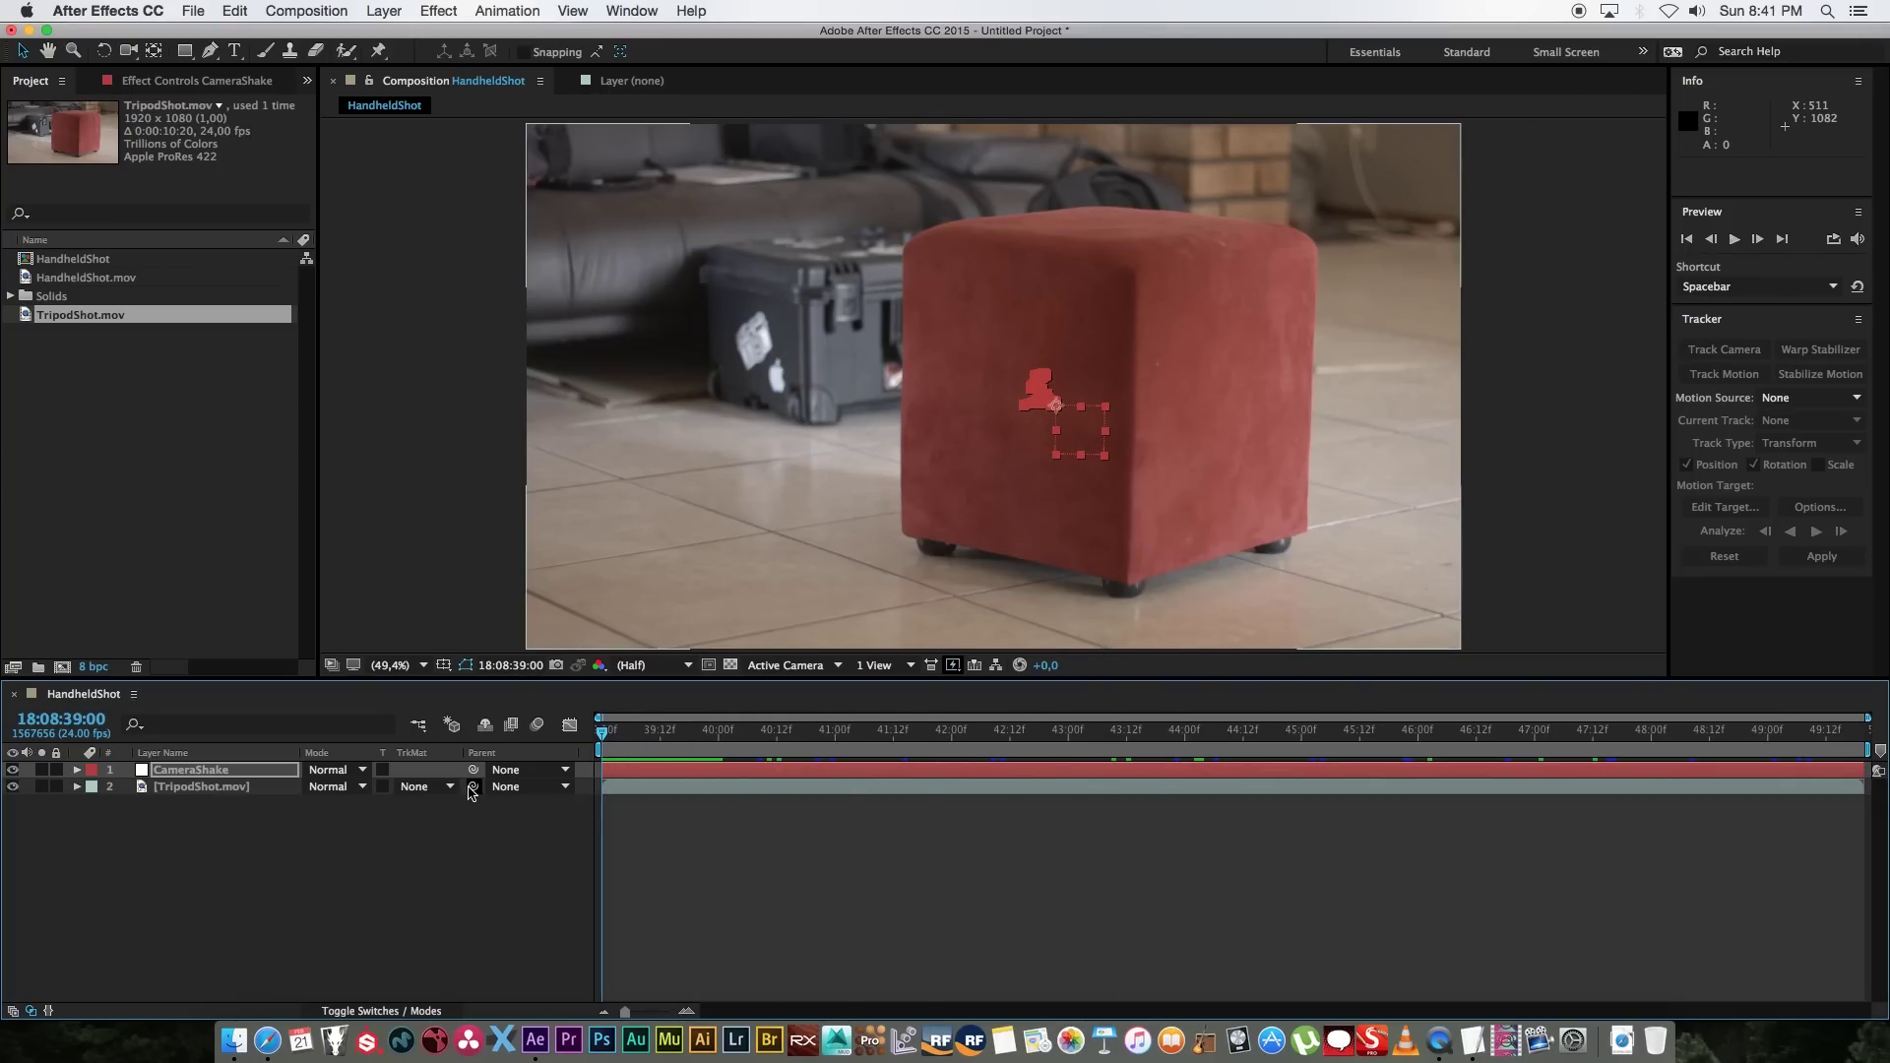
{"action": "left_click_drag", "start_coordinate": [470, 787], "coordinate": [222, 770]}
{"action": "left_click_drag", "start_coordinate": [623, 741], "coordinate": [991, 729]}
Step: Scale TripodShot.mov up to about 112% and scrub the timeline to check for exposed edges
{"action": "left_click", "coordinate": [197, 787]}
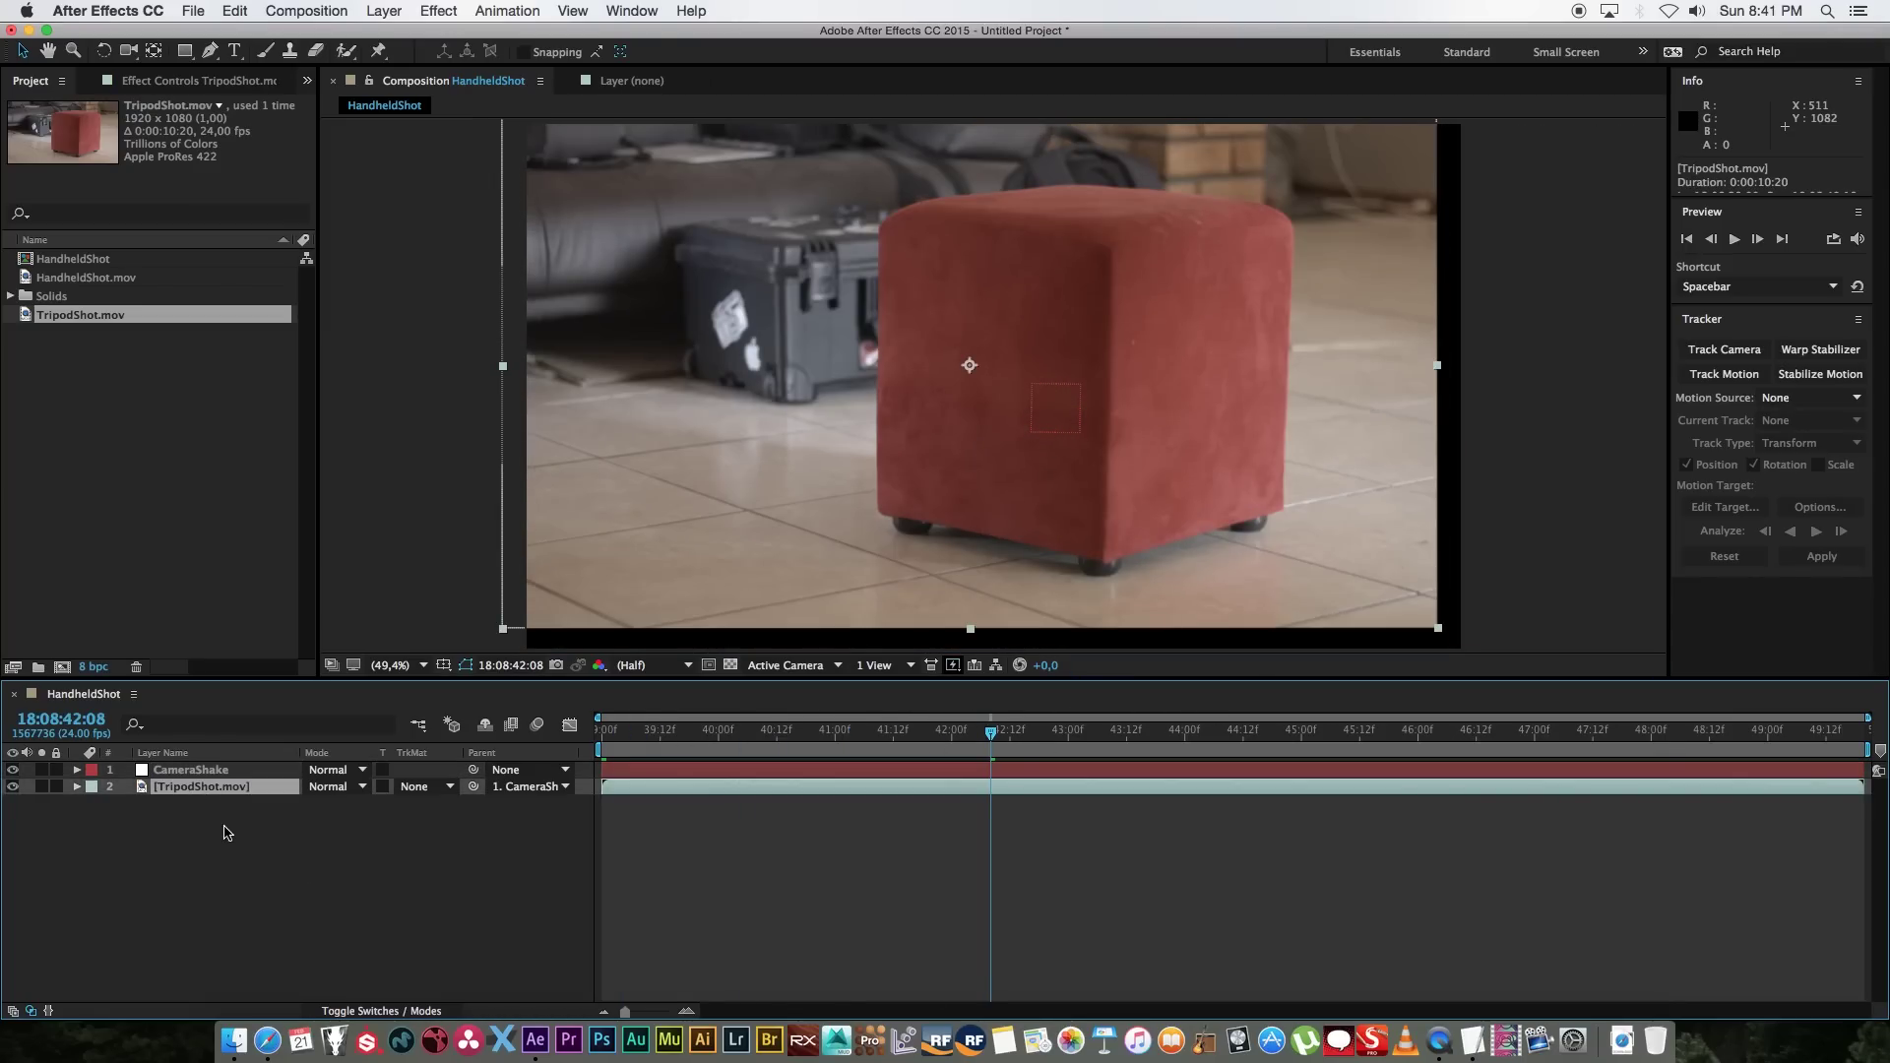
{"action": "key", "text": "s"}
{"action": "left_click_drag", "start_coordinate": [330, 803], "coordinate": [343, 804]}
{"action": "left_click_drag", "start_coordinate": [991, 731], "coordinate": [1156, 730]}
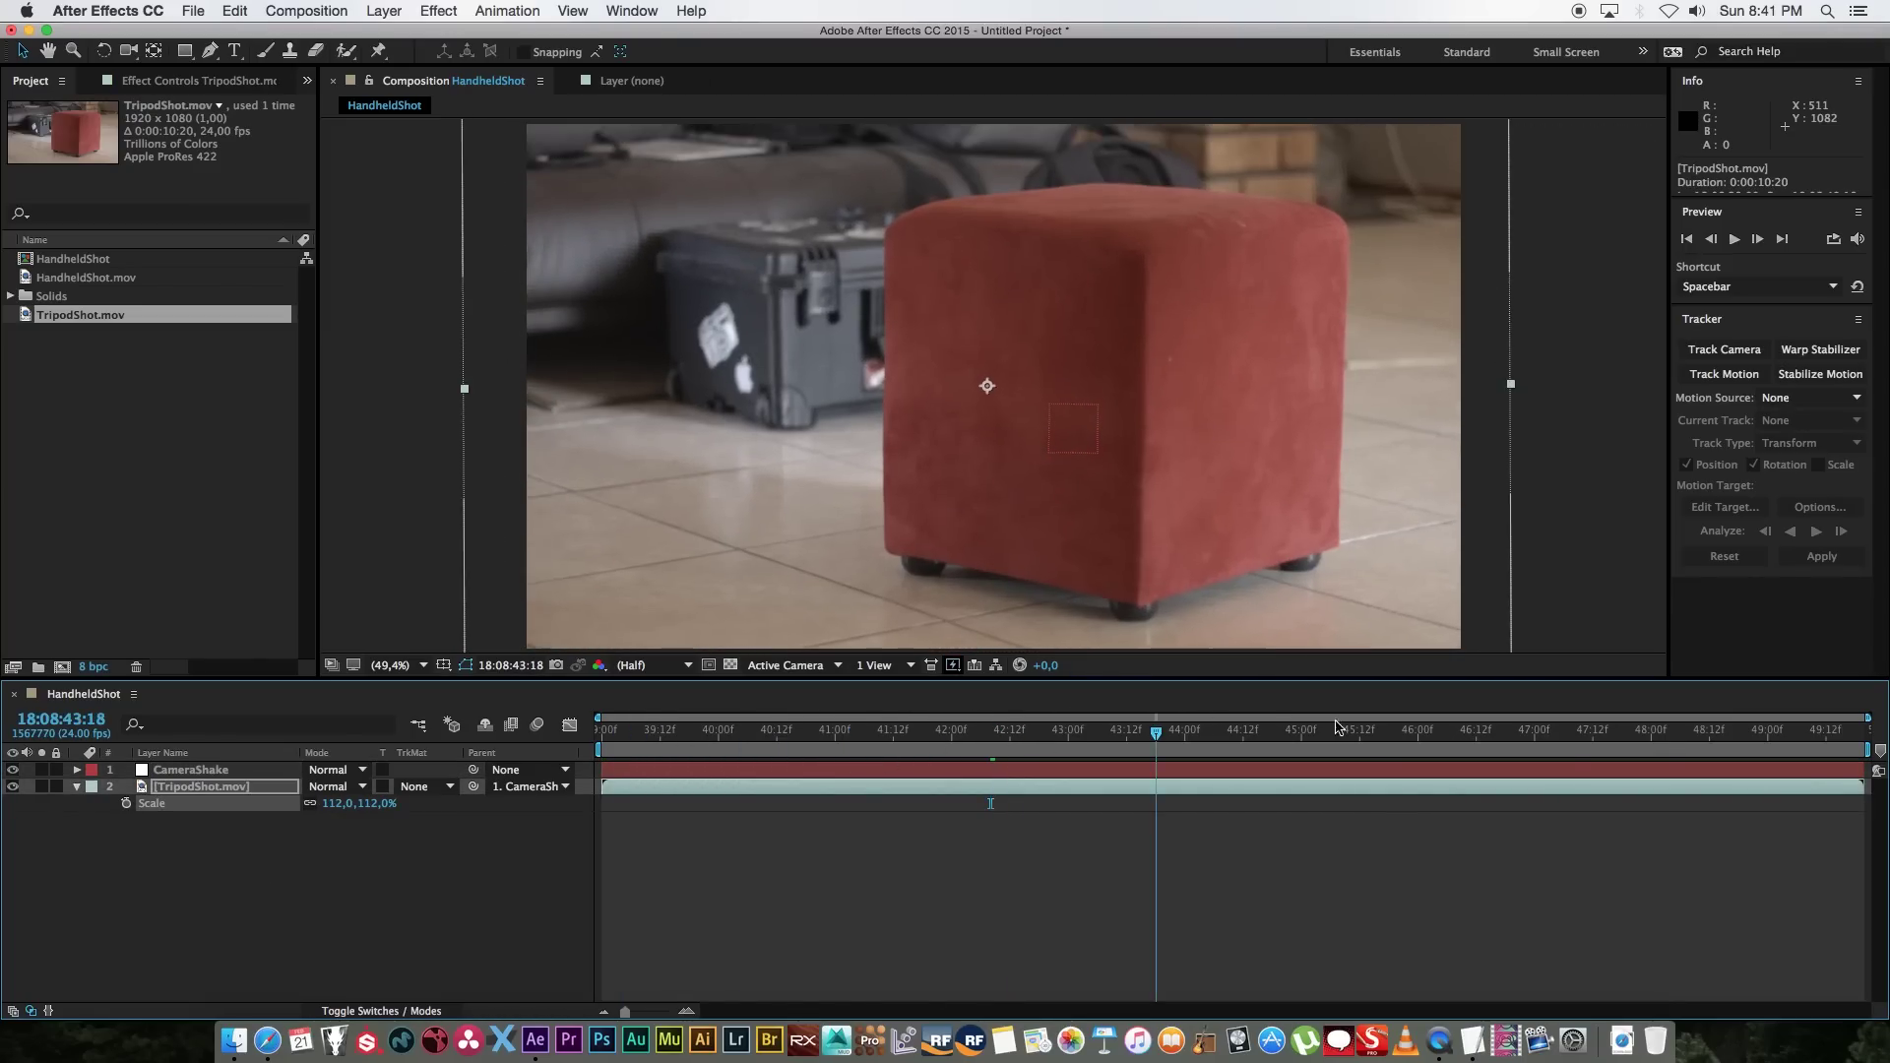
{"action": "left_click_drag", "start_coordinate": [1340, 728], "coordinate": [1398, 734]}
Step: Set TripodShot.mov's scale to exactly 115% and preview the shaking shot
{"action": "left_click", "coordinate": [334, 803]}
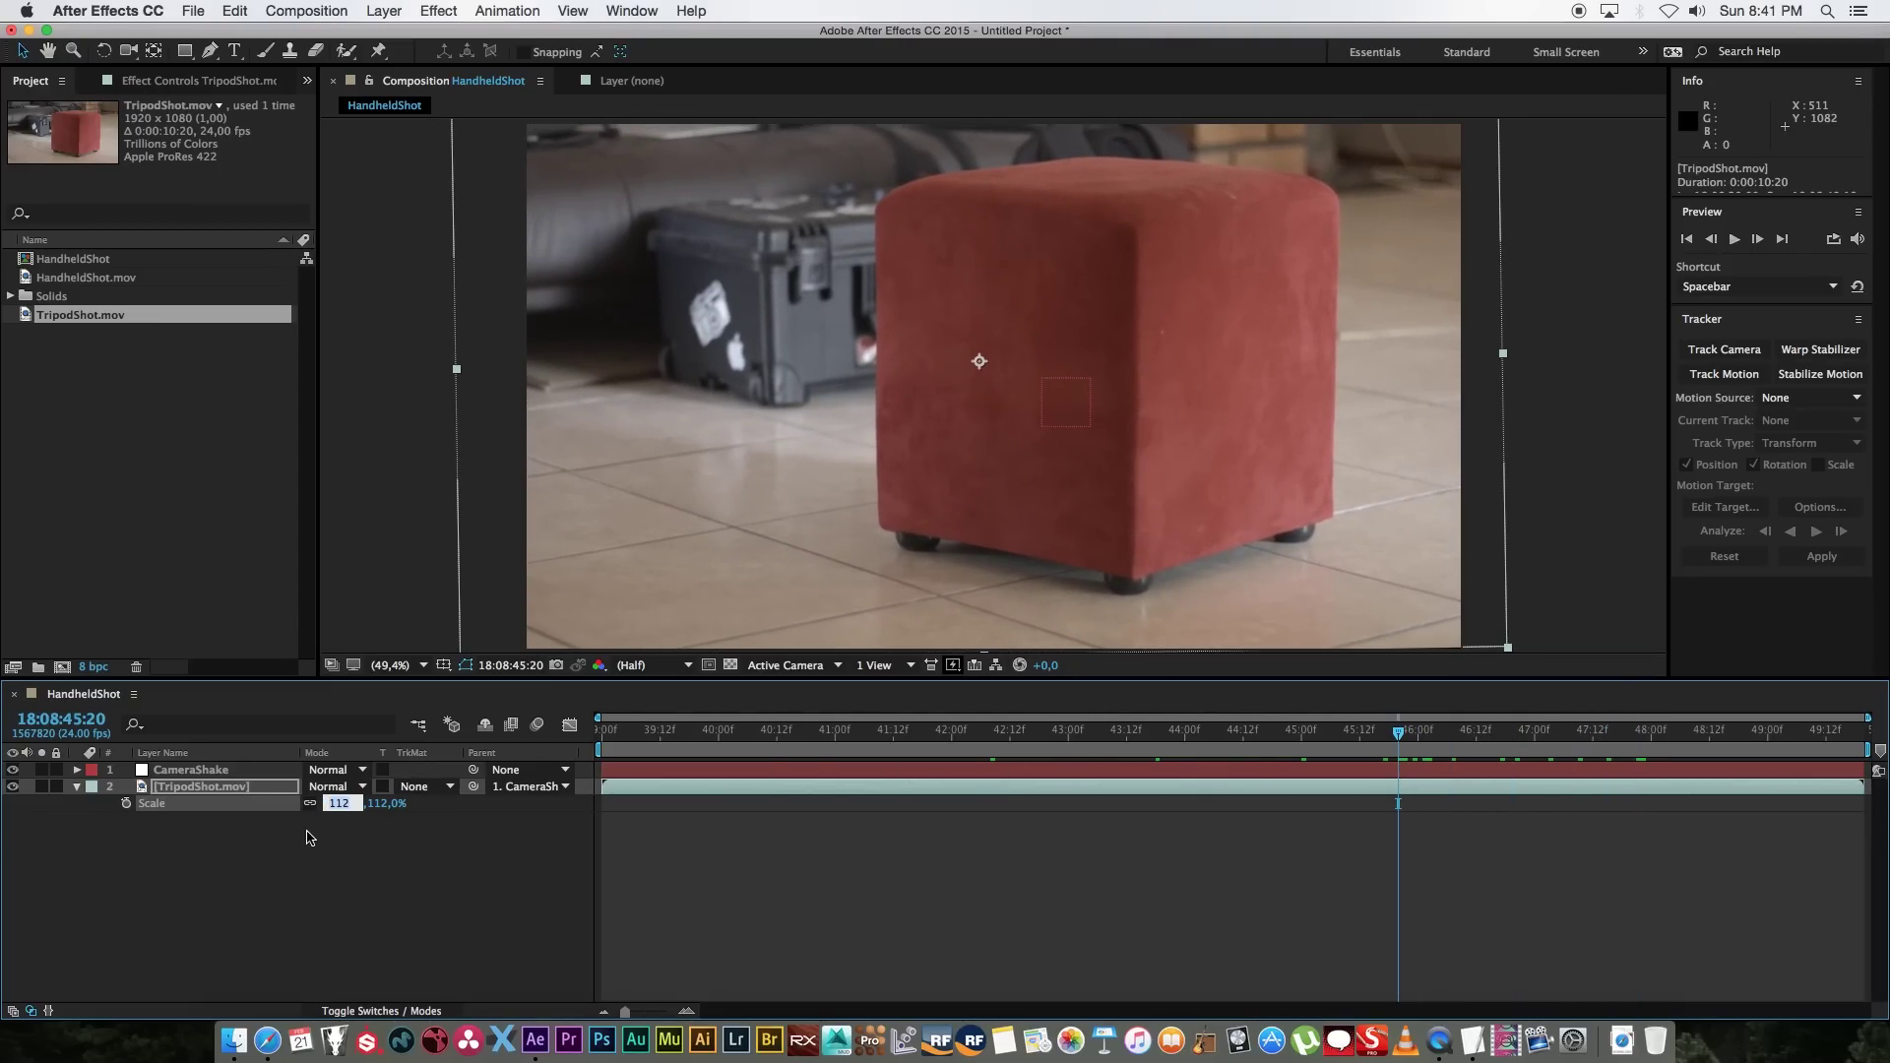
{"action": "type", "text": "115"}
{"action": "key", "text": "Return"}
{"action": "key", "text": "space"}
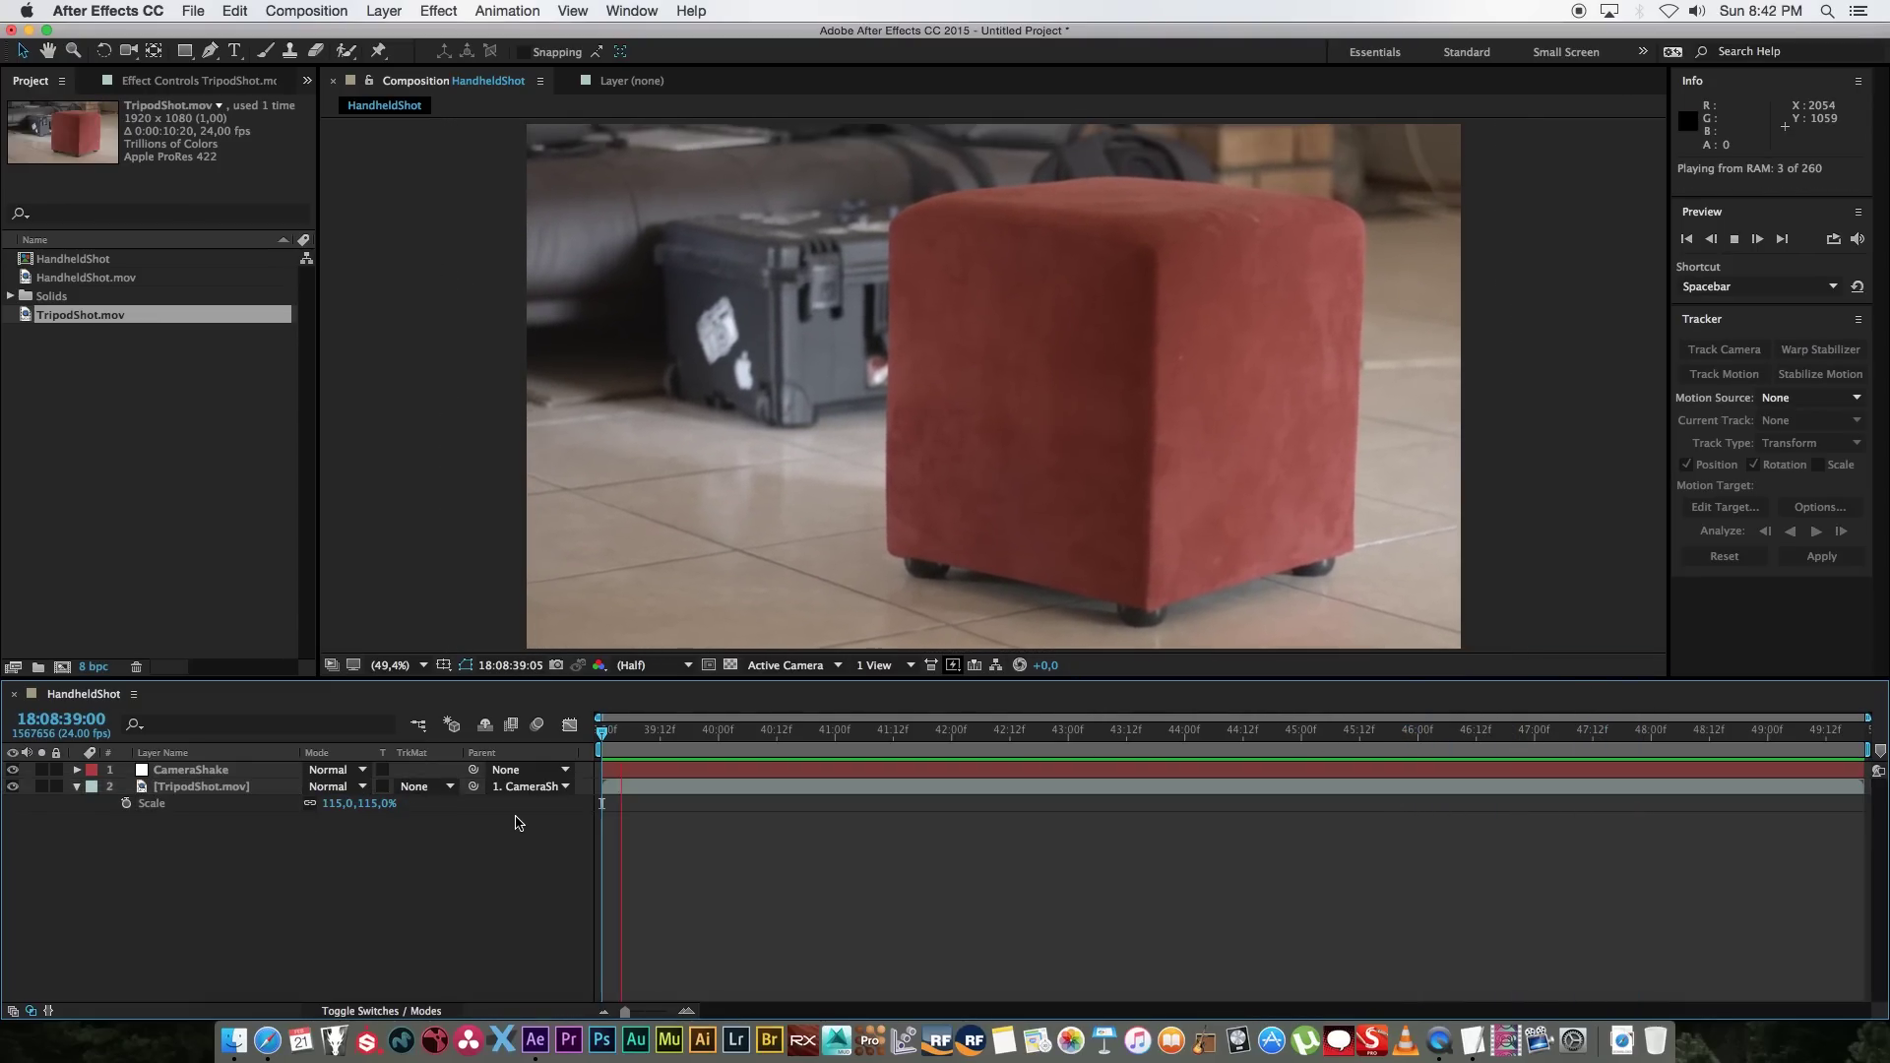